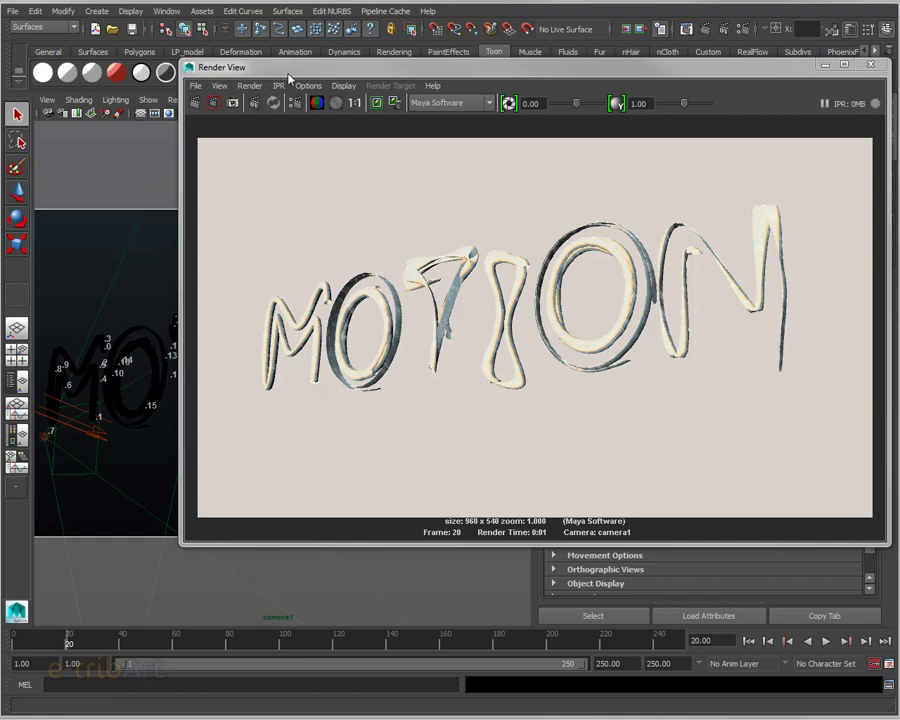
Step: Move the Render View aside and tumble the camera to face the MOTION text
{"action": "mouse_move", "coordinate": [288, 72]}
{"action": "left_mouse_down"}
{"action": "mouse_move", "coordinate": [400, 90]}
{"action": "mouse_move", "coordinate": [895, 115]}
{"action": "left_mouse_up"}
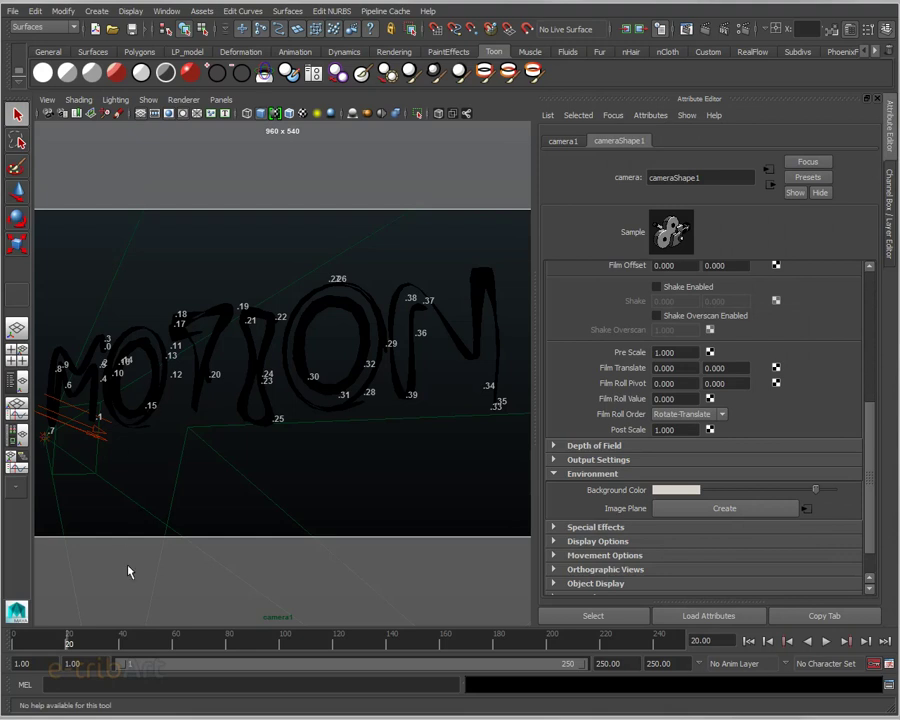
{"action": "scroll", "coordinate": [340, 465], "scroll_direction": "down", "scroll_amount": 2}
{"action": "mouse_move", "coordinate": [340, 466]}
{"action": "left_mouse_down", "text": "alt"}
{"action": "mouse_move", "coordinate": [386, 472]}
{"action": "mouse_move", "coordinate": [376, 442]}
{"action": "mouse_move", "coordinate": [357, 454]}
{"action": "left_mouse_up", "text": "alt"}
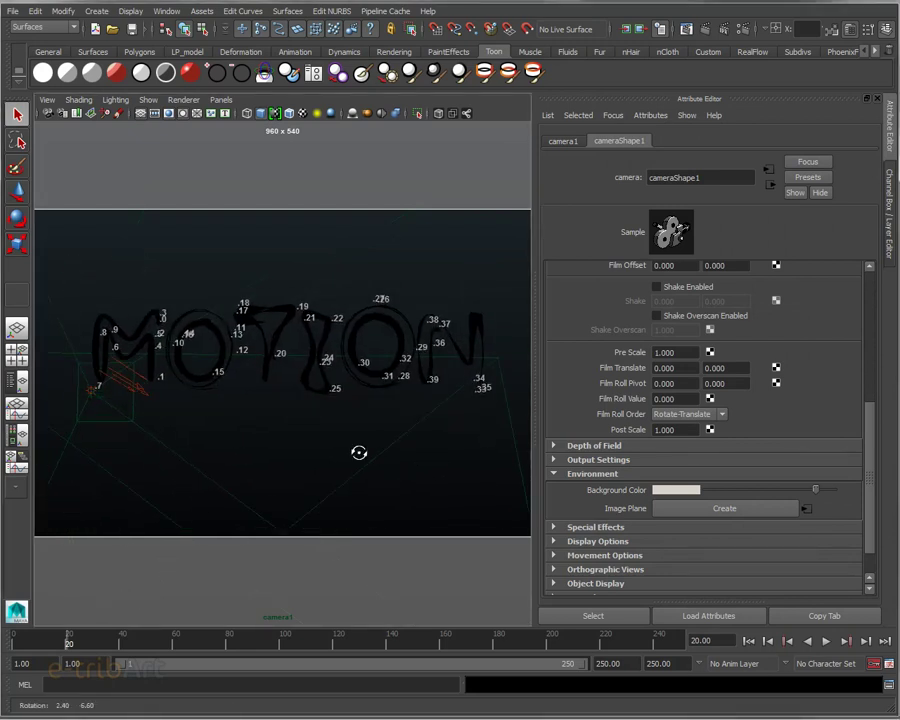
Step: Play the MOTION animation from the first frame and stop it at frame 23
{"action": "left_click", "coordinate": [749, 641]}
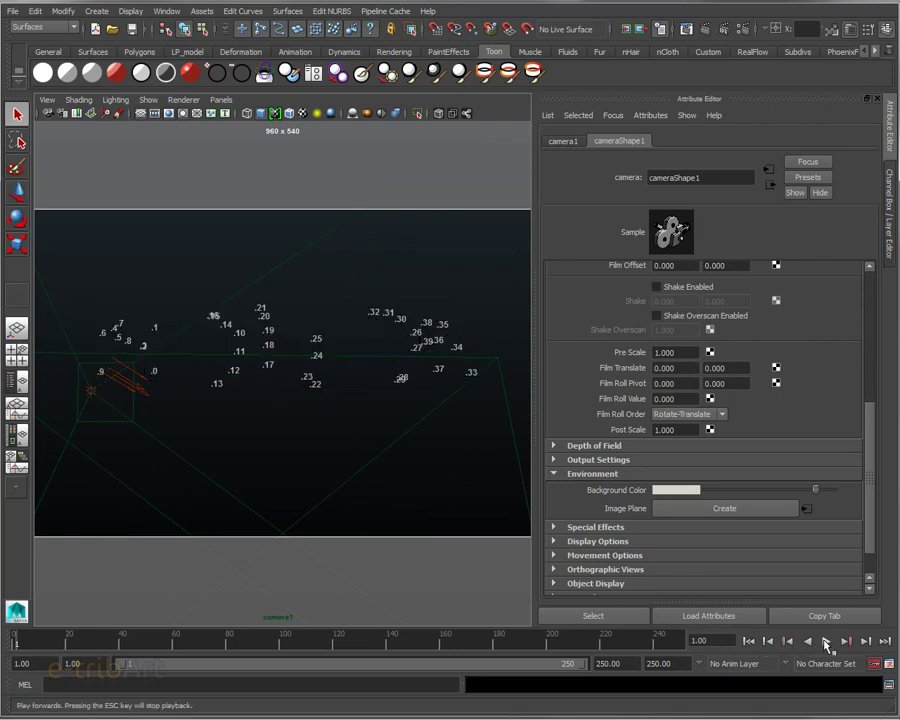
{"action": "left_click", "coordinate": [826, 641]}
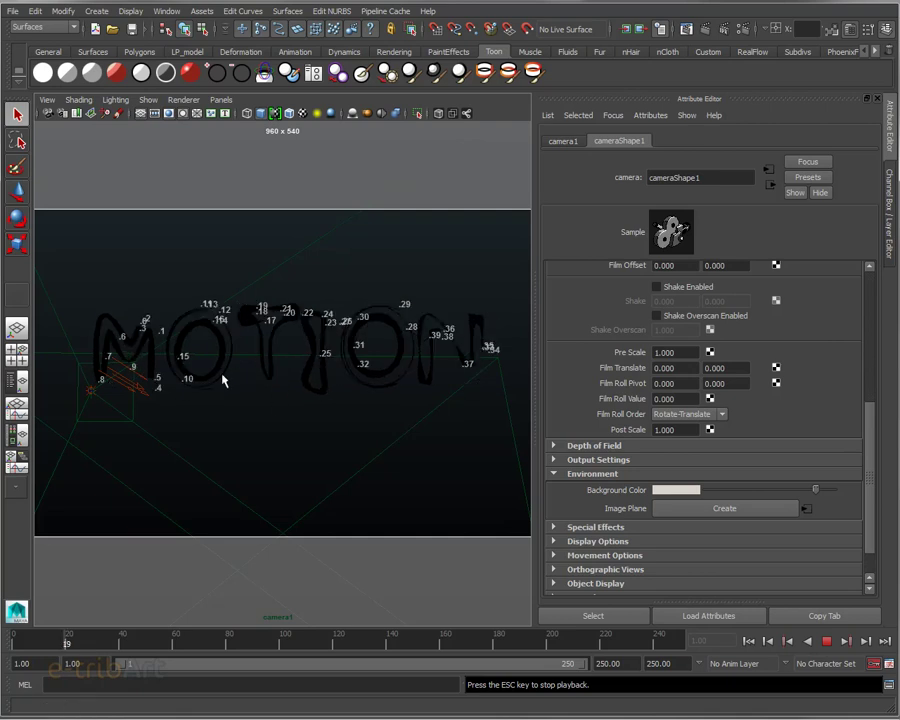
{"action": "left_click", "coordinate": [827, 642]}
{"action": "scroll", "coordinate": [300, 430], "scroll_direction": "up", "scroll_amount": 1}
{"action": "scroll", "coordinate": [293, 426], "scroll_direction": "up", "scroll_amount": 1}
{"action": "scroll", "coordinate": [305, 430], "scroll_direction": "up", "scroll_amount": 1}
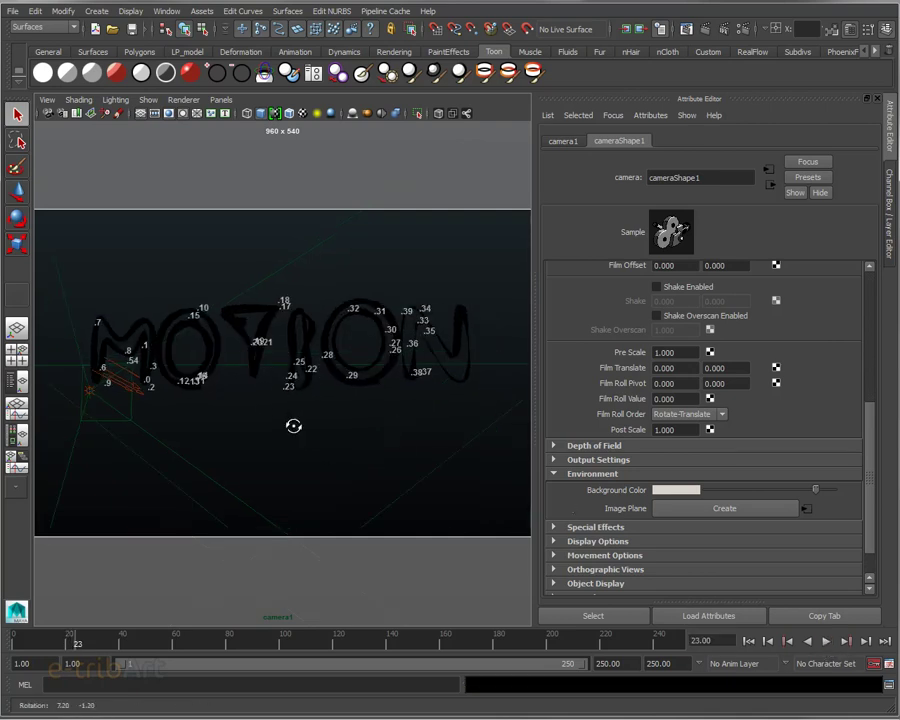
{"action": "scroll", "coordinate": [306, 432], "scroll_direction": "down", "scroll_amount": 2}
{"action": "scroll", "coordinate": [307, 434], "scroll_direction": "down", "scroll_amount": 1}
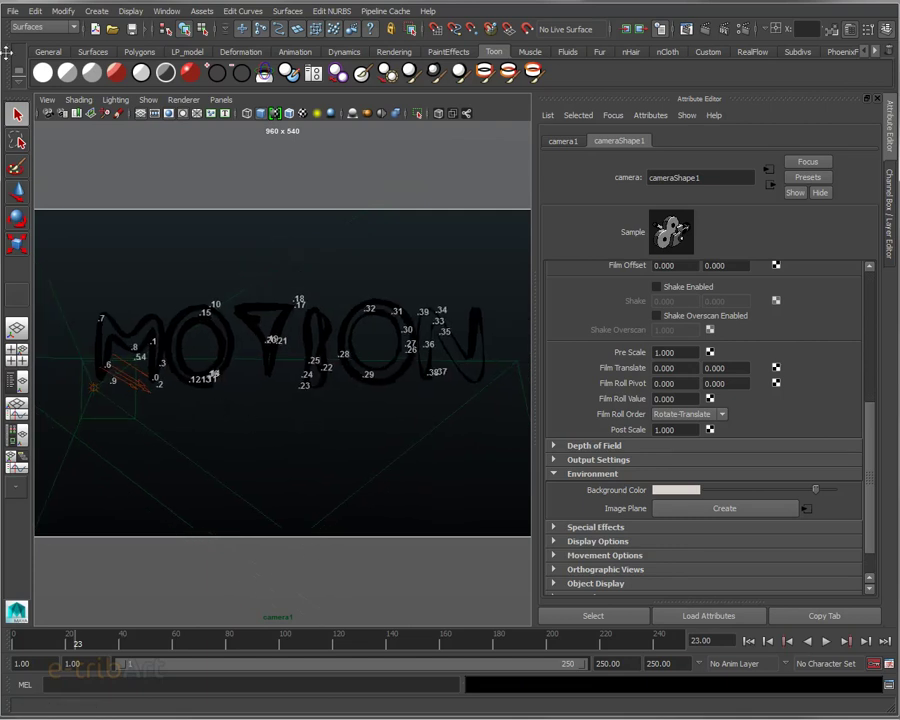
Step: Start a new scene without saving the MOTION scene, and close the Attribute Editor
{"action": "left_click", "coordinate": [13, 11]}
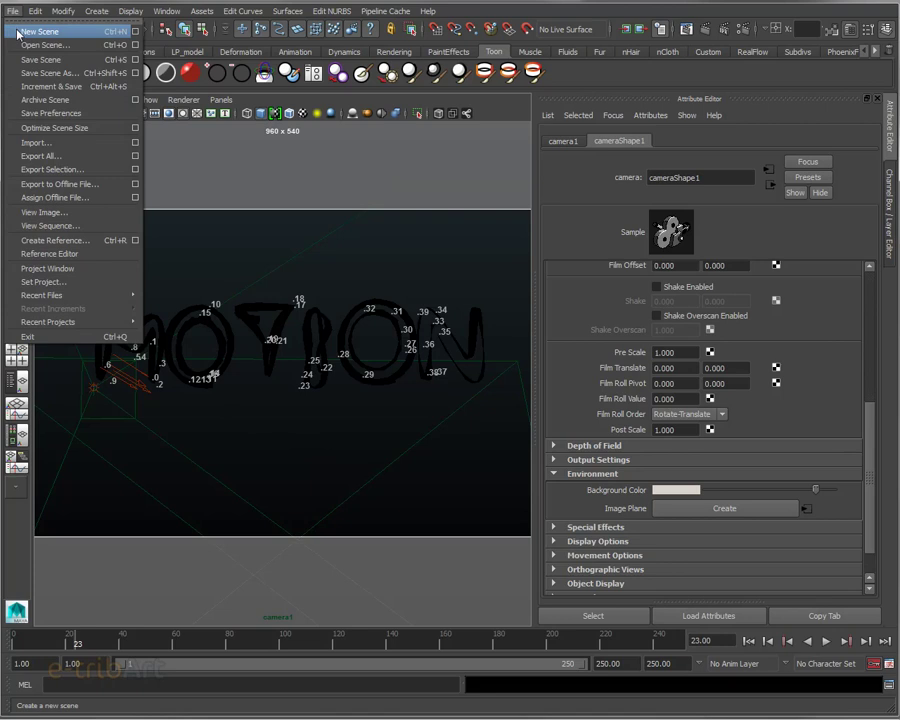
{"action": "left_click", "coordinate": [40, 32]}
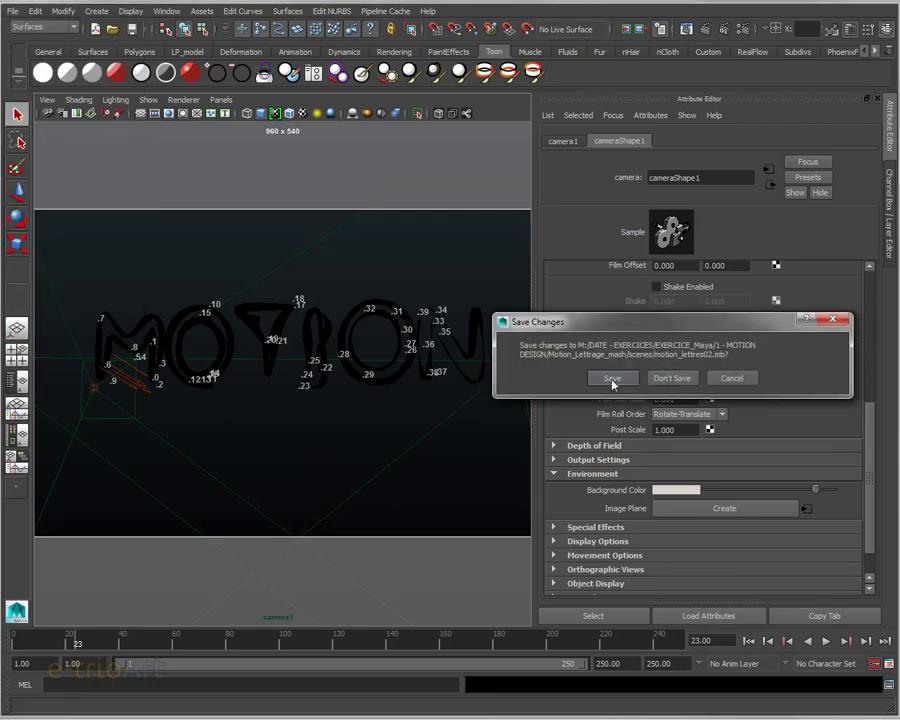
{"action": "left_click", "coordinate": [613, 380]}
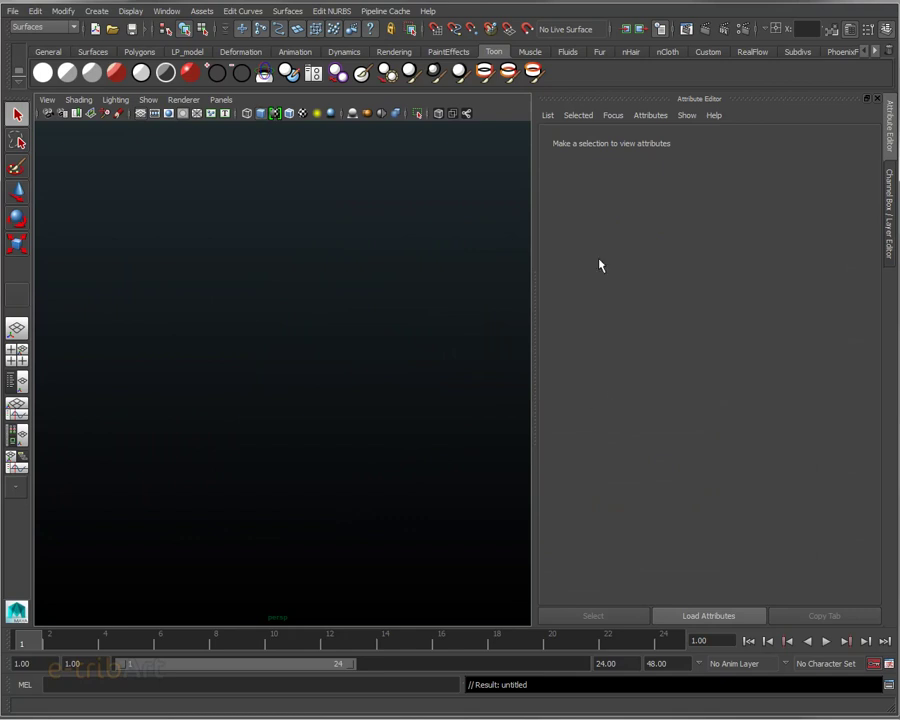
{"action": "left_click", "coordinate": [877, 100]}
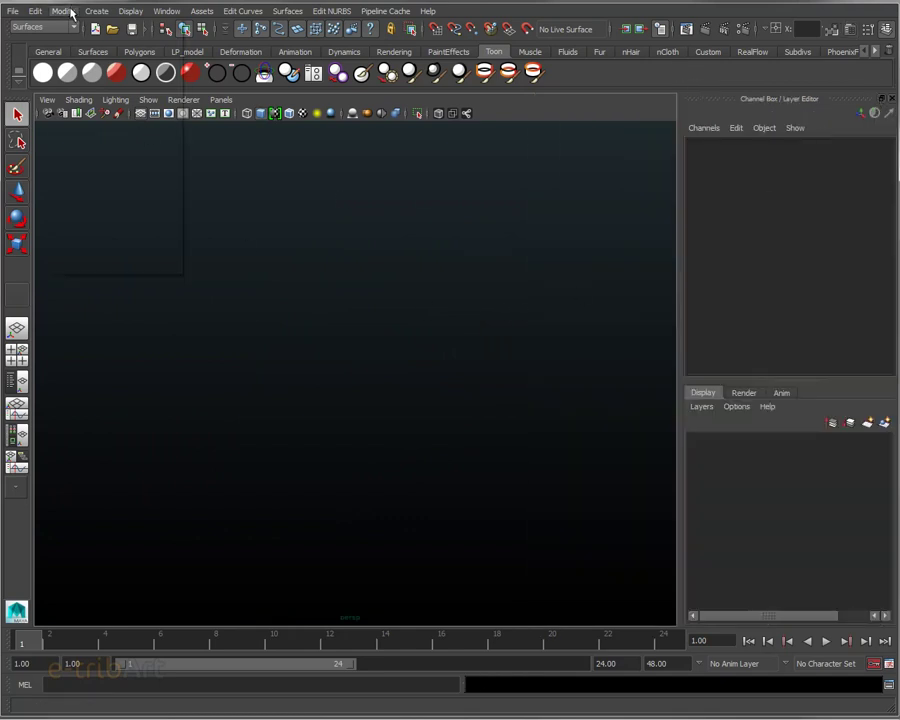
Step: Create text curves reading DESIGN in Tahoma, replacing the MOTION text
{"action": "left_click", "coordinate": [96, 11]}
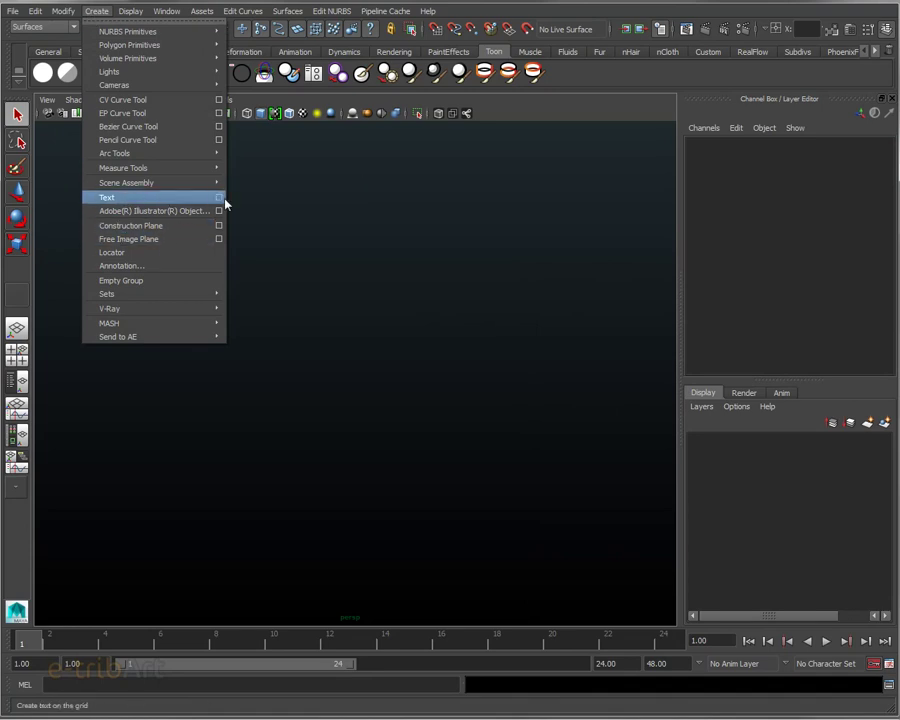
{"action": "left_click", "coordinate": [270, 211]}
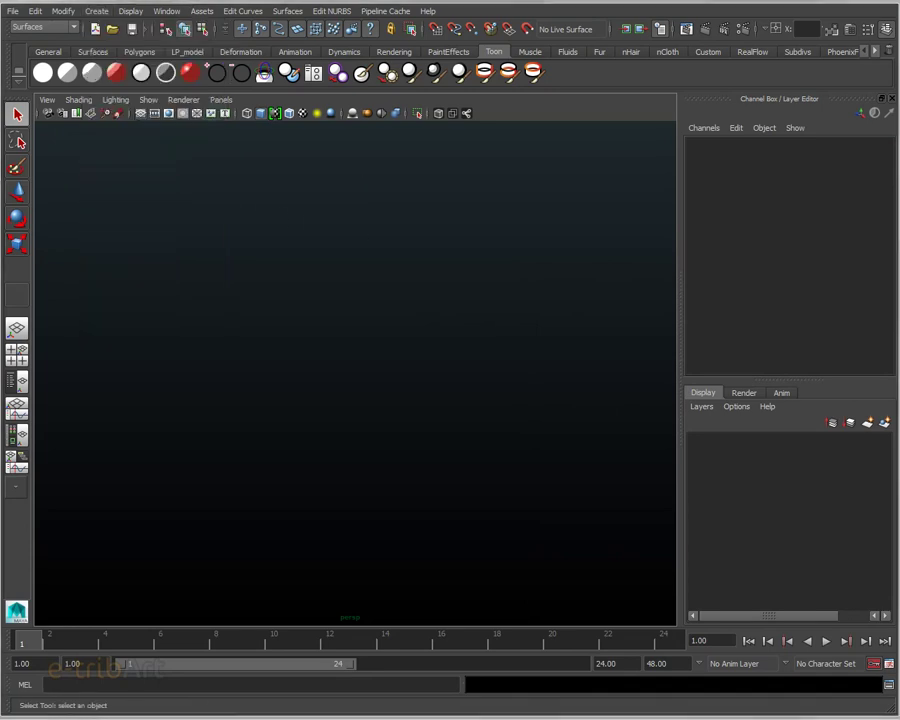
{"action": "left_click_drag", "start_coordinate": [397, 193], "coordinate": [329, 194]}
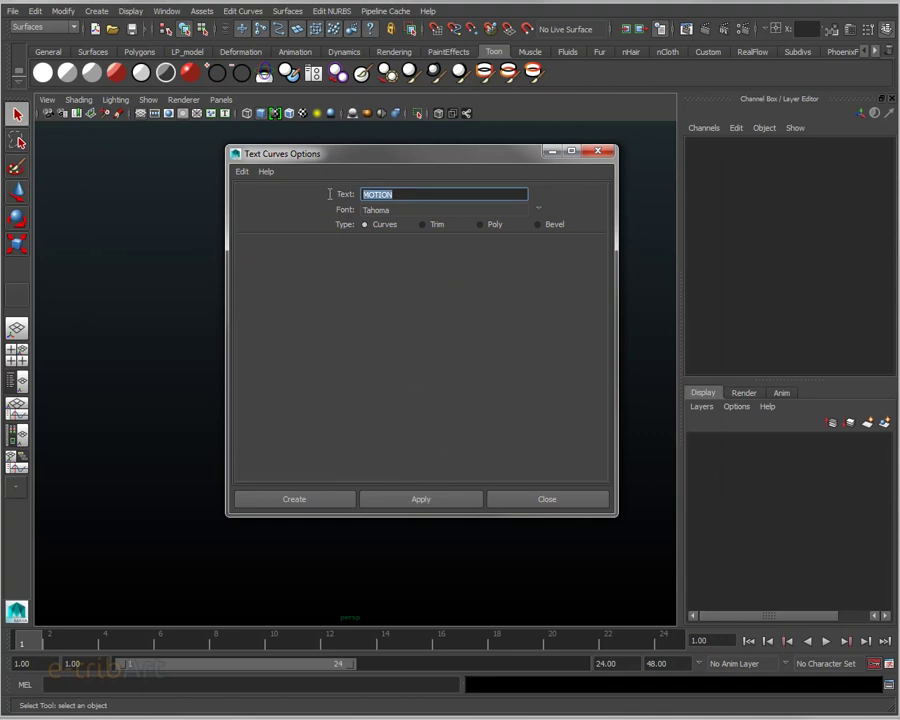
{"action": "type", "text": "DESIGN"}
{"action": "left_click", "coordinate": [323, 499]}
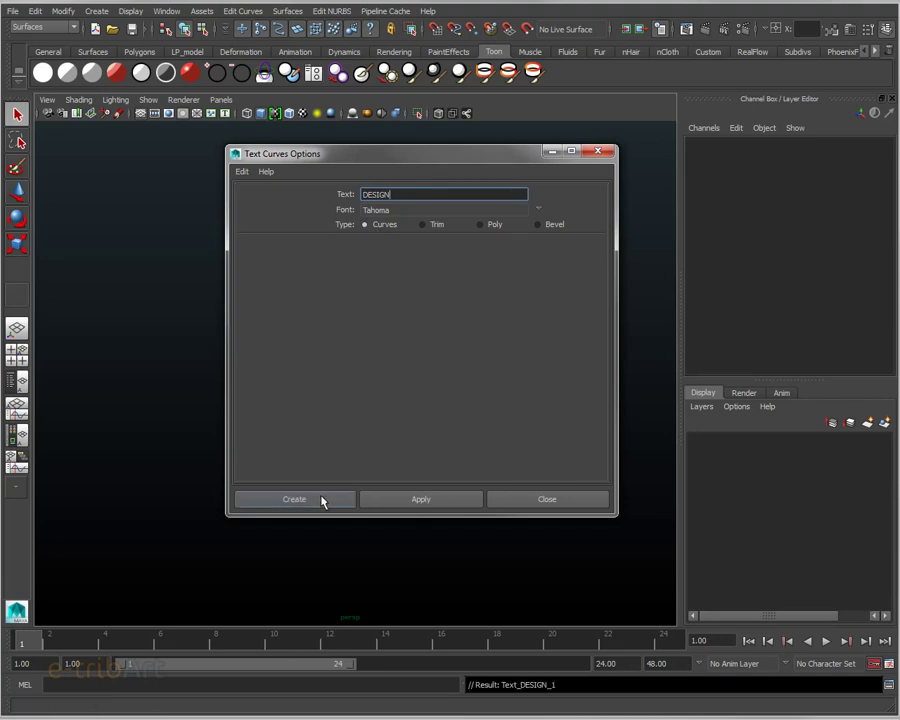
Step: Select all the DESIGN text curves and delete them
{"action": "left_click_drag", "start_coordinate": [440, 450], "coordinate": [471, 421], "text": "alt"}
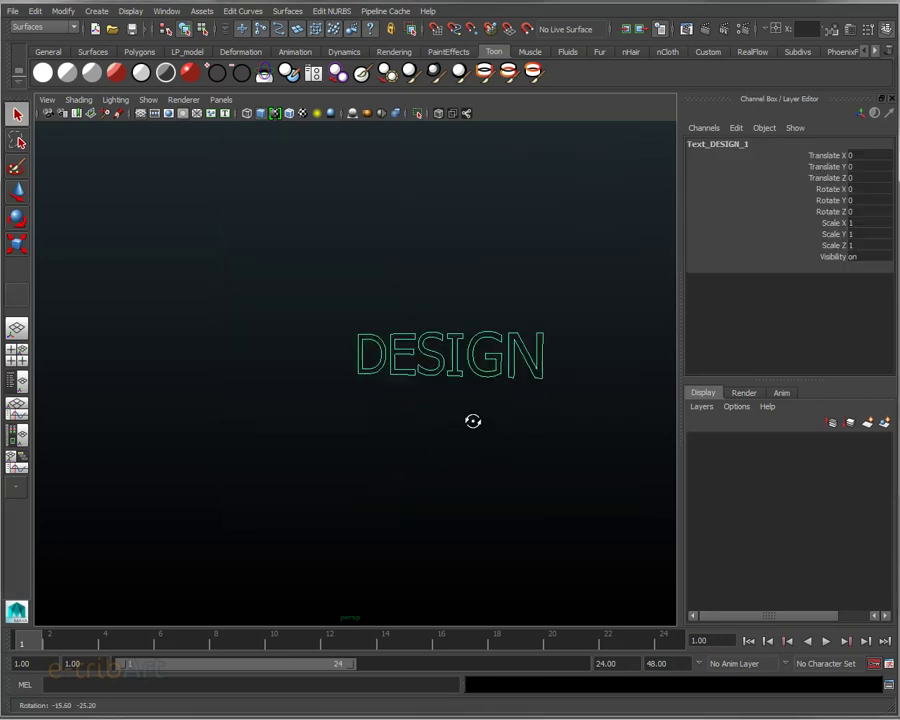
{"action": "left_click_drag", "start_coordinate": [320, 298], "coordinate": [604, 455]}
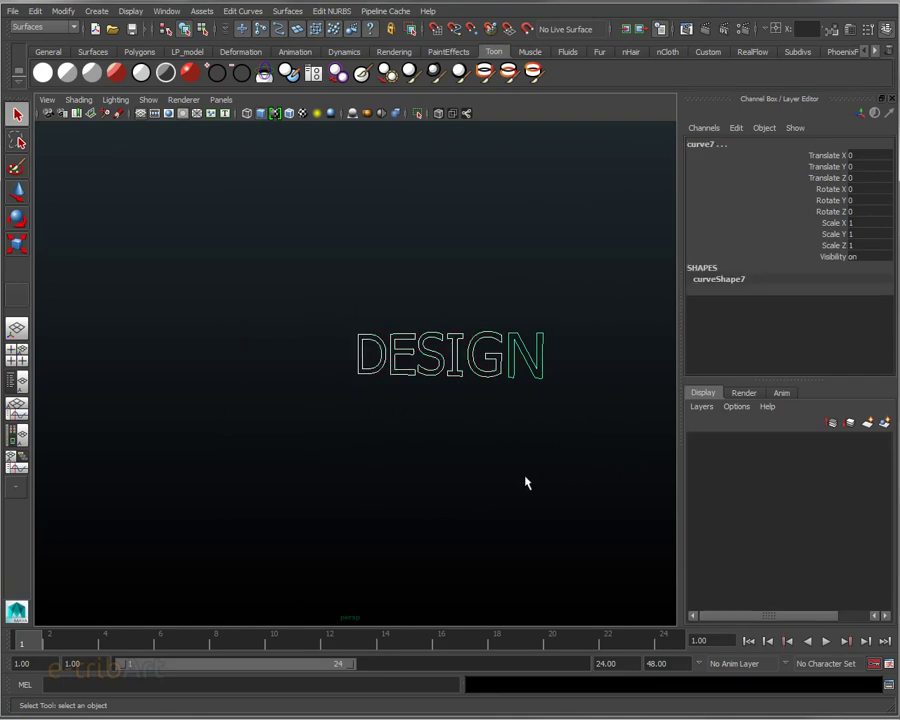
{"action": "key", "text": "Delete"}
Step: Set the Text Curves font to Cocon-Light at size 12
{"action": "left_click", "coordinate": [95, 11]}
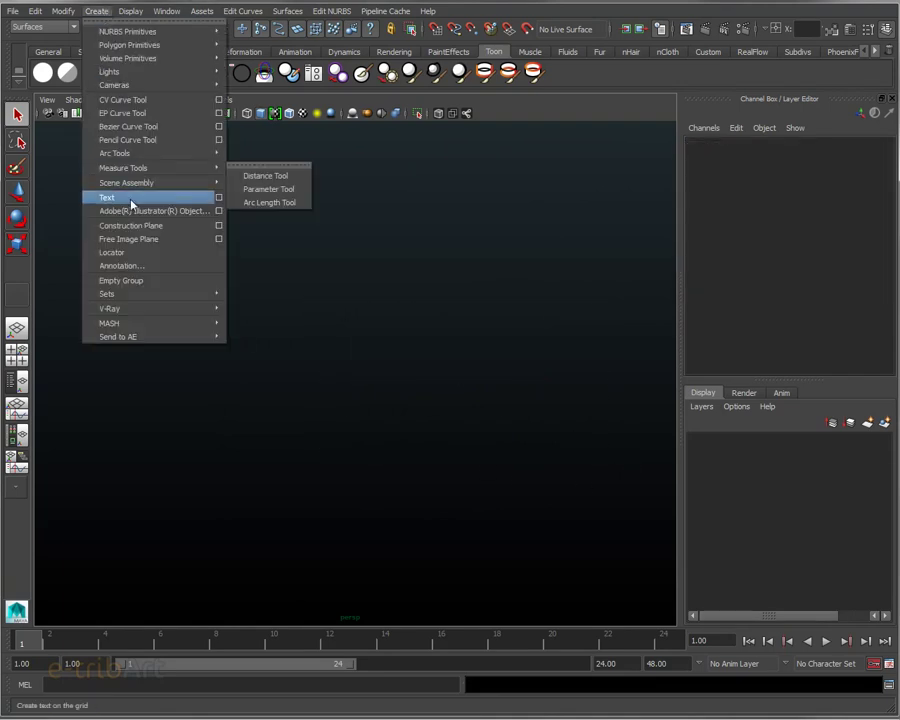
{"action": "left_click", "coordinate": [219, 198]}
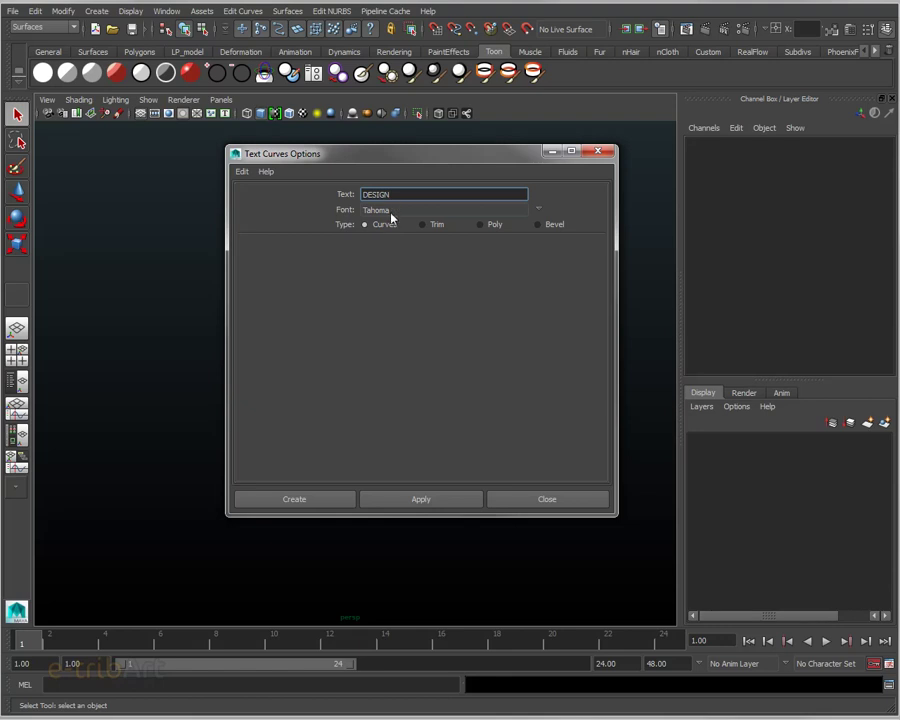
{"action": "left_click", "coordinate": [396, 213]}
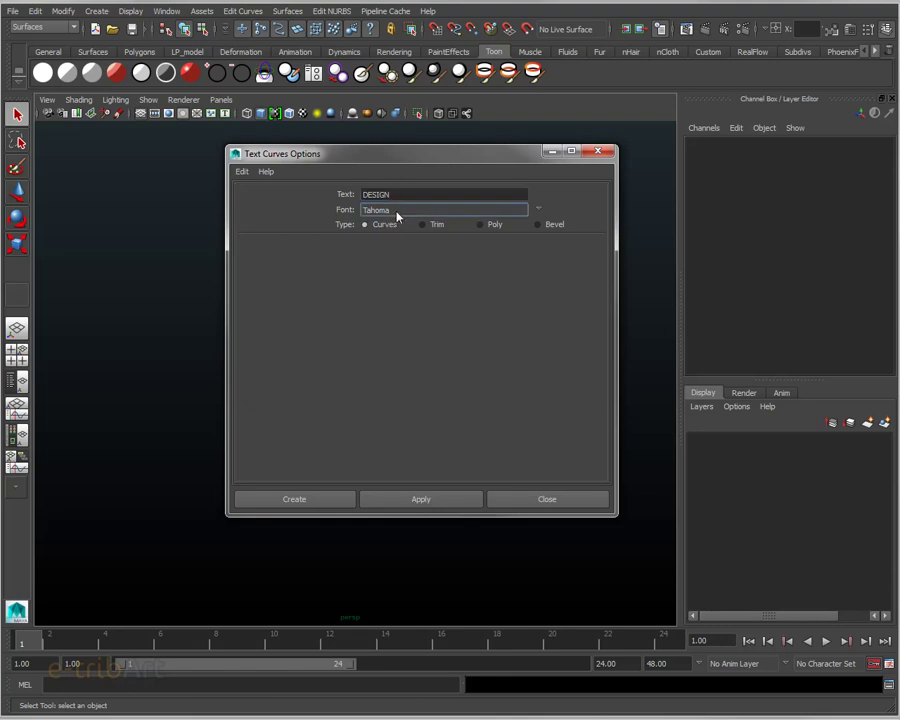
{"action": "left_click", "coordinate": [538, 207]}
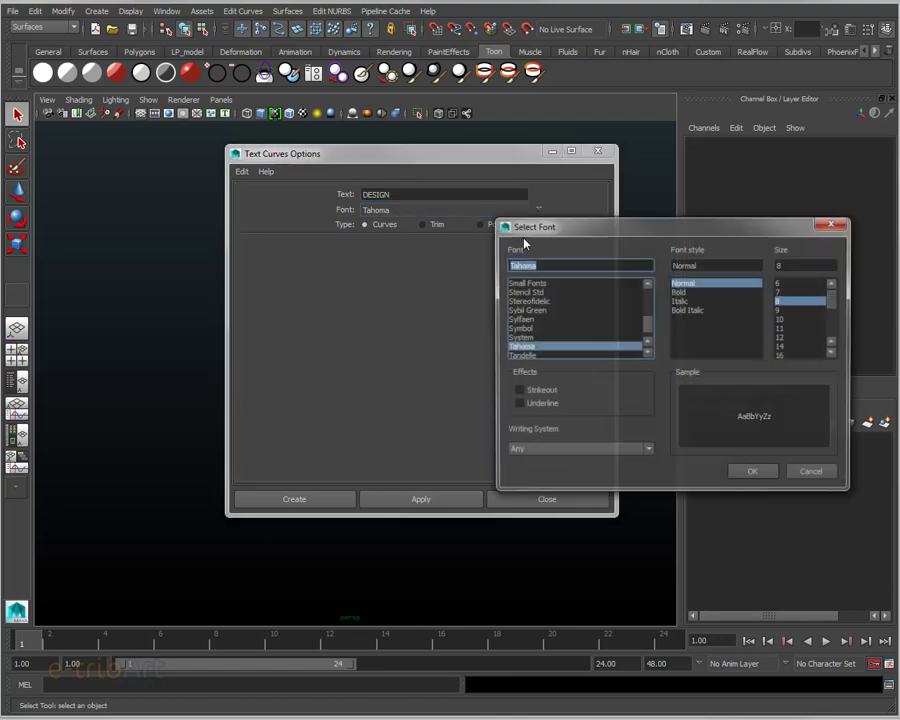
{"action": "left_click_drag", "start_coordinate": [648, 330], "coordinate": [655, 295]}
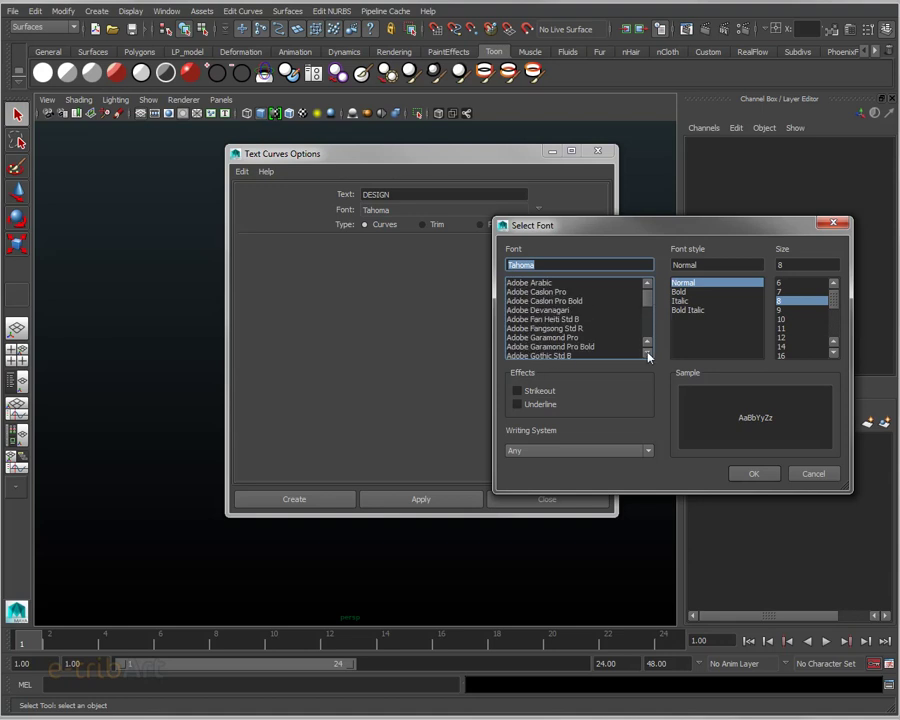
{"action": "scroll", "coordinate": [650, 333], "scroll_direction": "down", "scroll_amount": 2}
{"action": "scroll", "coordinate": [650, 333], "scroll_direction": "down", "scroll_amount": 2}
{"action": "scroll", "coordinate": [650, 333], "scroll_direction": "down", "scroll_amount": 3}
{"action": "scroll", "coordinate": [650, 333], "scroll_direction": "down", "scroll_amount": 3}
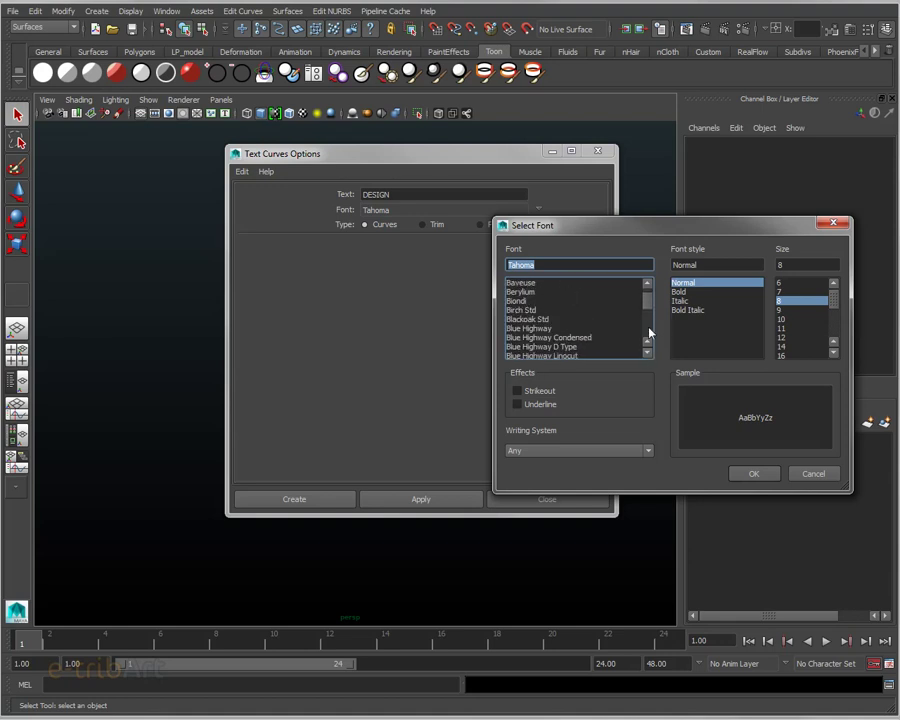
{"action": "scroll", "coordinate": [650, 333], "scroll_direction": "down", "scroll_amount": 5}
{"action": "scroll", "coordinate": [650, 333], "scroll_direction": "down", "scroll_amount": 3}
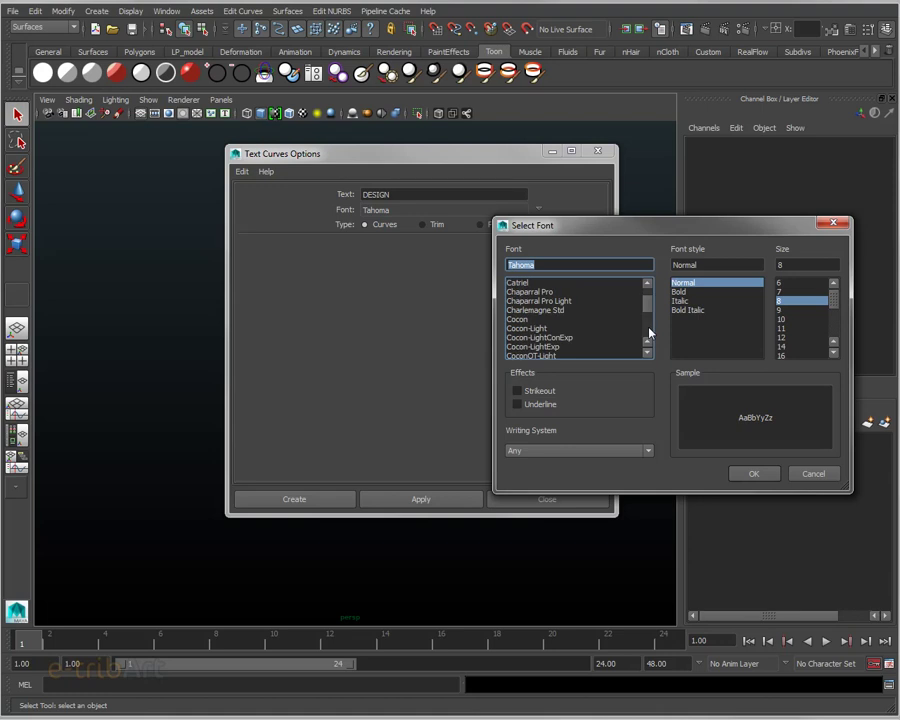
{"action": "left_click", "coordinate": [530, 328]}
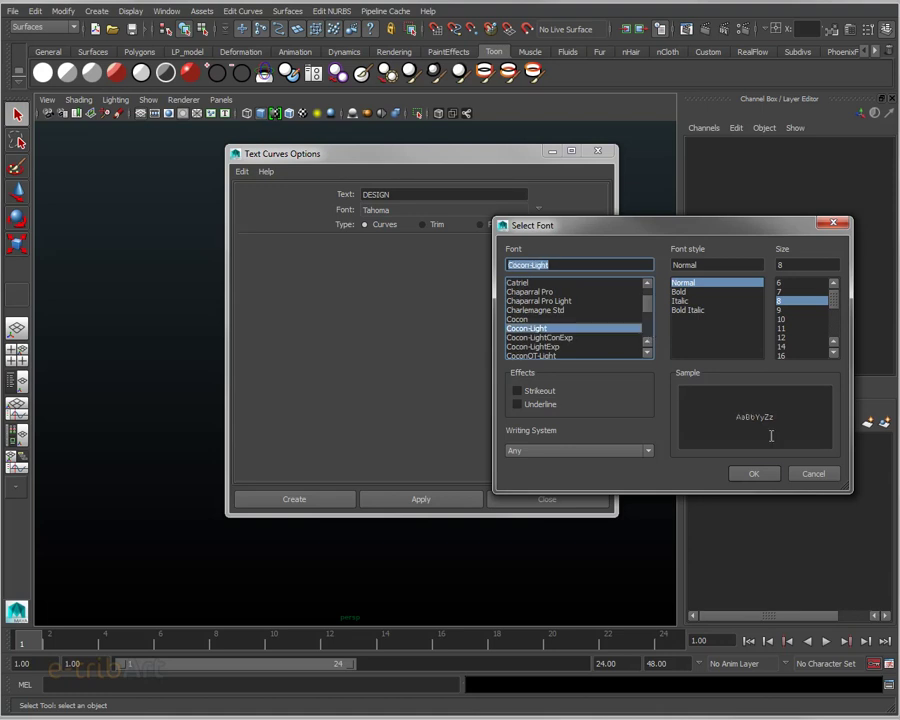
{"action": "left_click", "coordinate": [781, 338]}
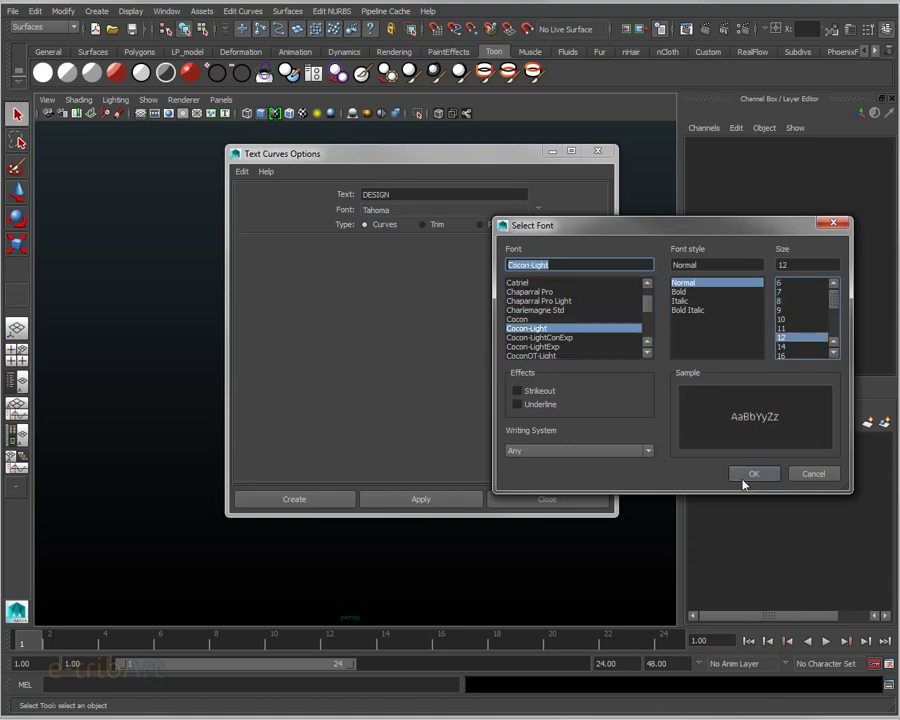
{"action": "left_click", "coordinate": [748, 475]}
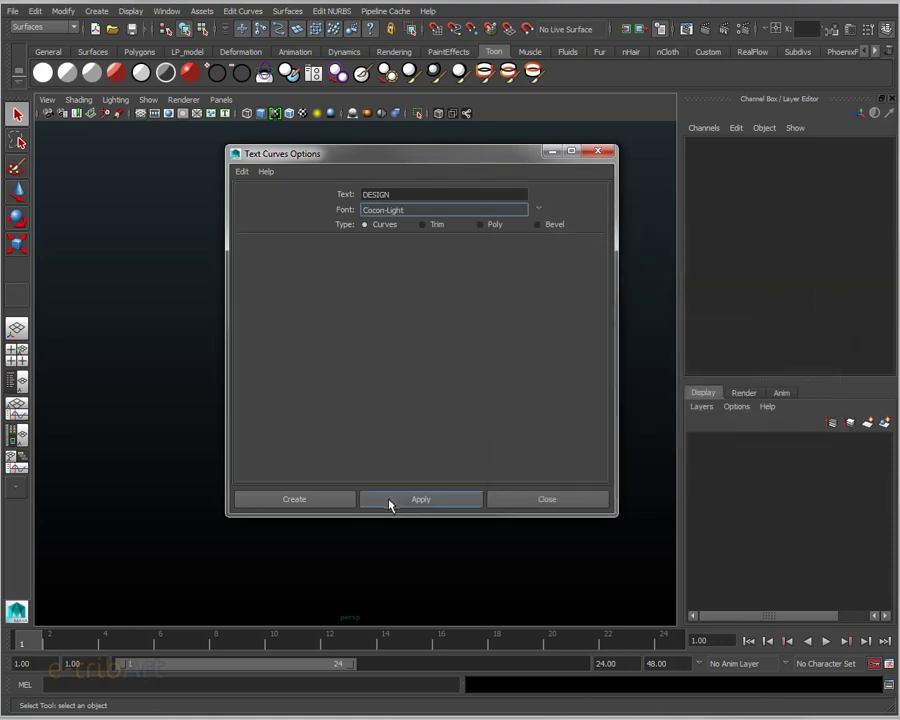
Step: Create the DESIGN curves in Cocon-Light, close the options, and orbit around them
{"action": "left_click", "coordinate": [392, 500]}
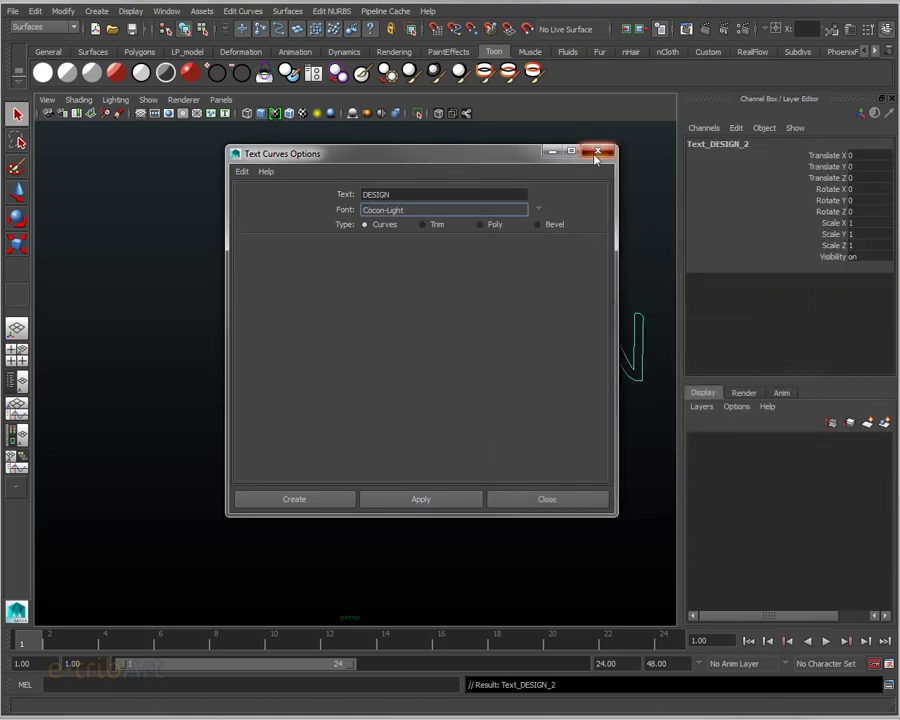
{"action": "left_click", "coordinate": [597, 150]}
{"action": "left_click_drag", "start_coordinate": [531, 426], "coordinate": [420, 414], "text": "alt"}
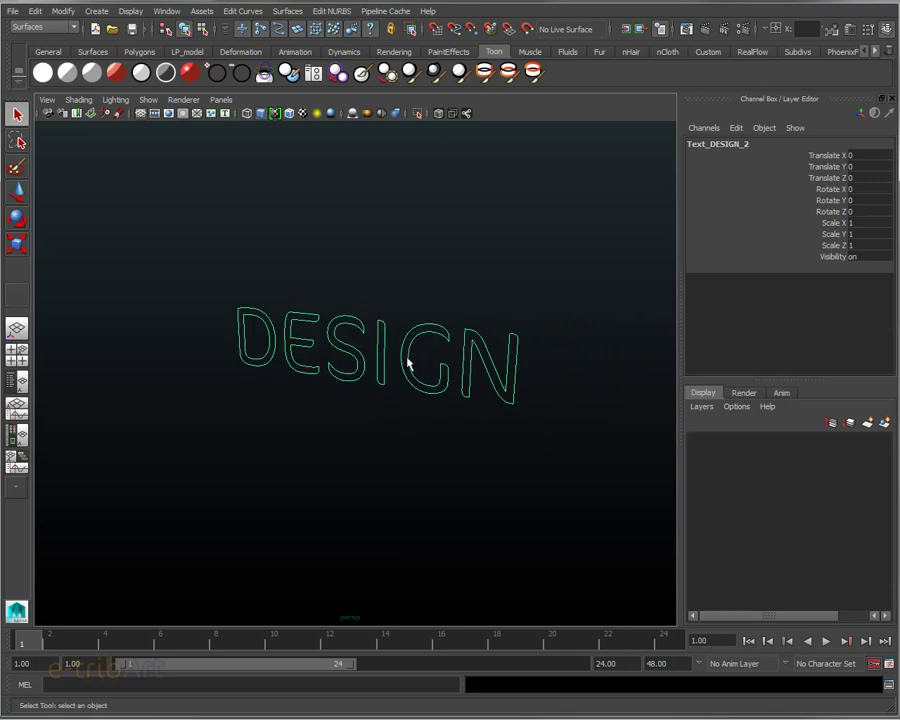
Step: Delete the duplicate Text_DESIGN_1 group using the Outliner
{"action": "left_click_drag", "start_coordinate": [201, 285], "coordinate": [550, 437]}
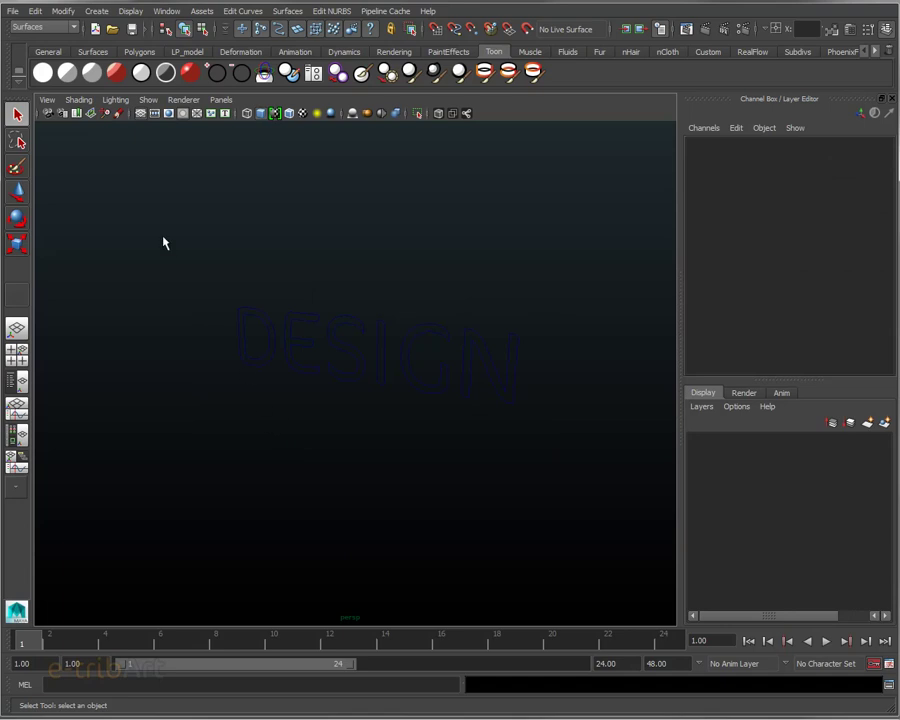
{"action": "left_click", "coordinate": [94, 12]}
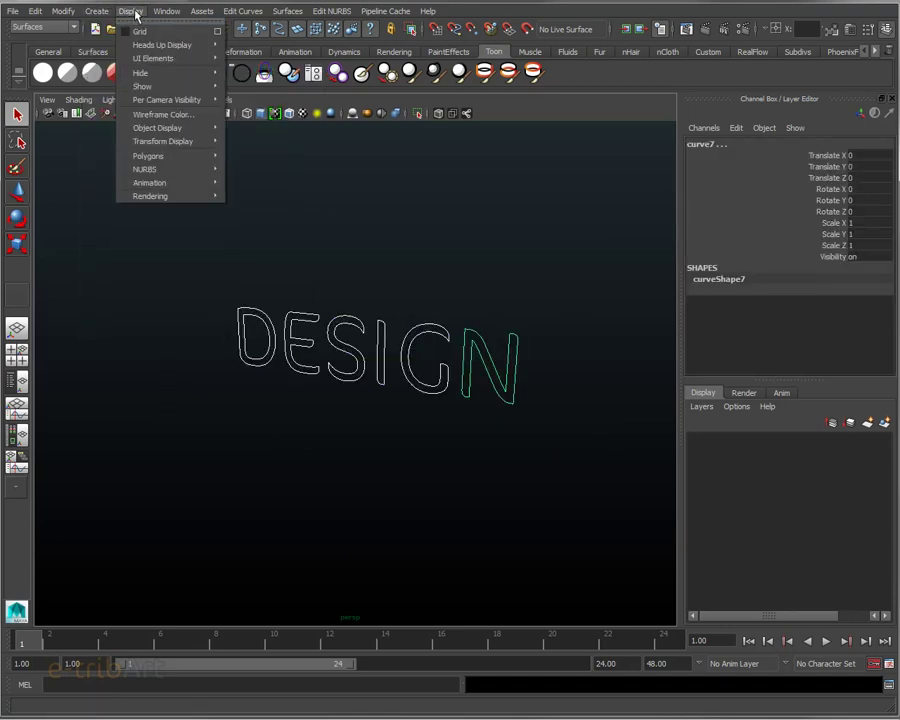
{"action": "left_click", "coordinate": [180, 113]}
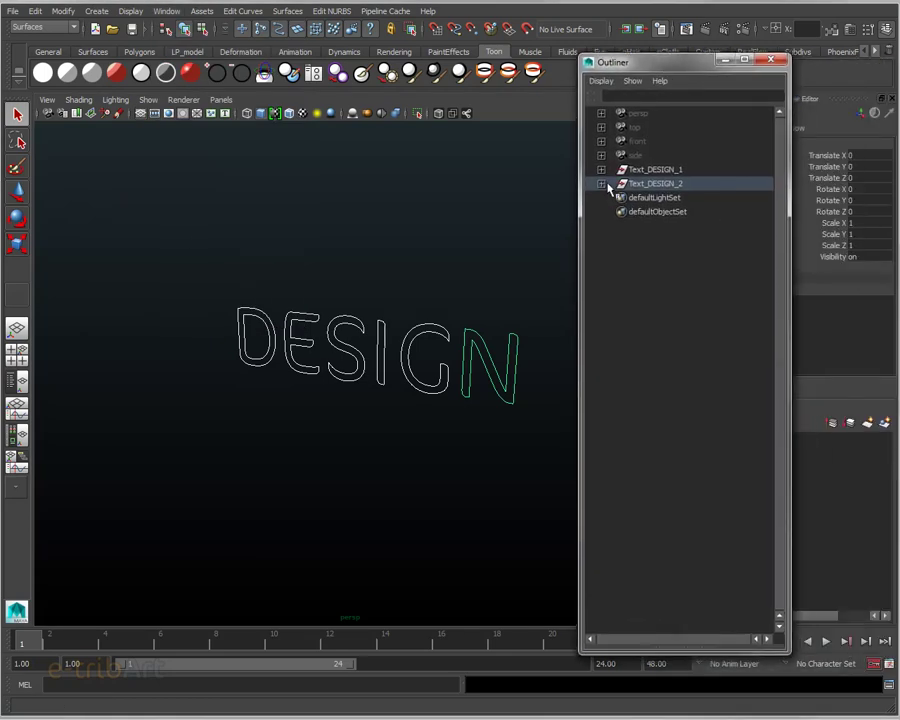
{"action": "left_click", "coordinate": [638, 172]}
{"action": "key", "text": "Delete"}
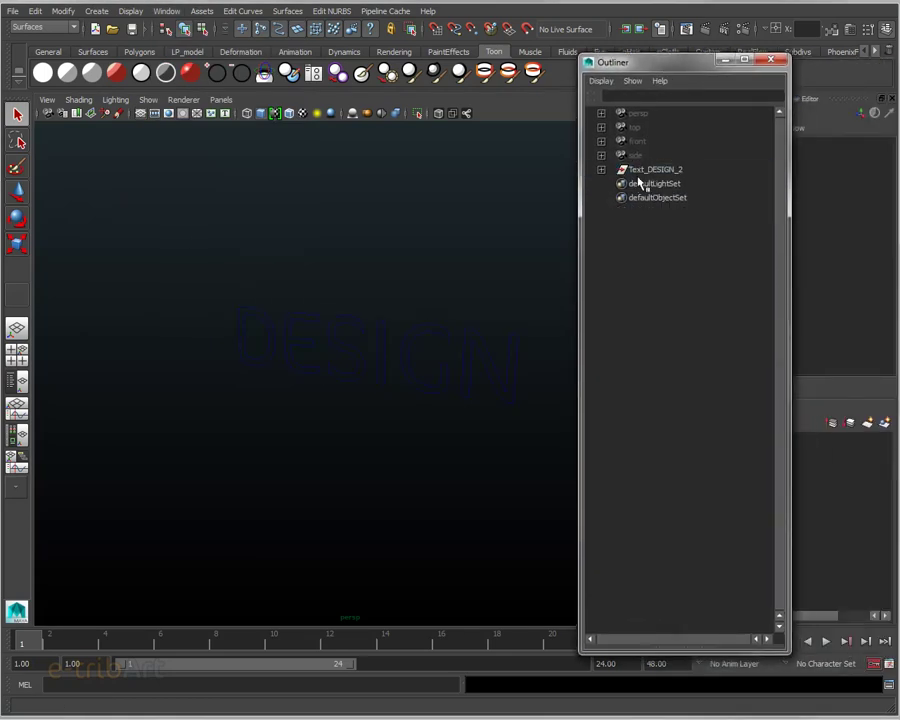
{"action": "left_click", "coordinate": [601, 170]}
Step: Expand the D letter of Text_DESIGN_2 and inspect its two outline curves
{"action": "left_click", "coordinate": [622, 184]}
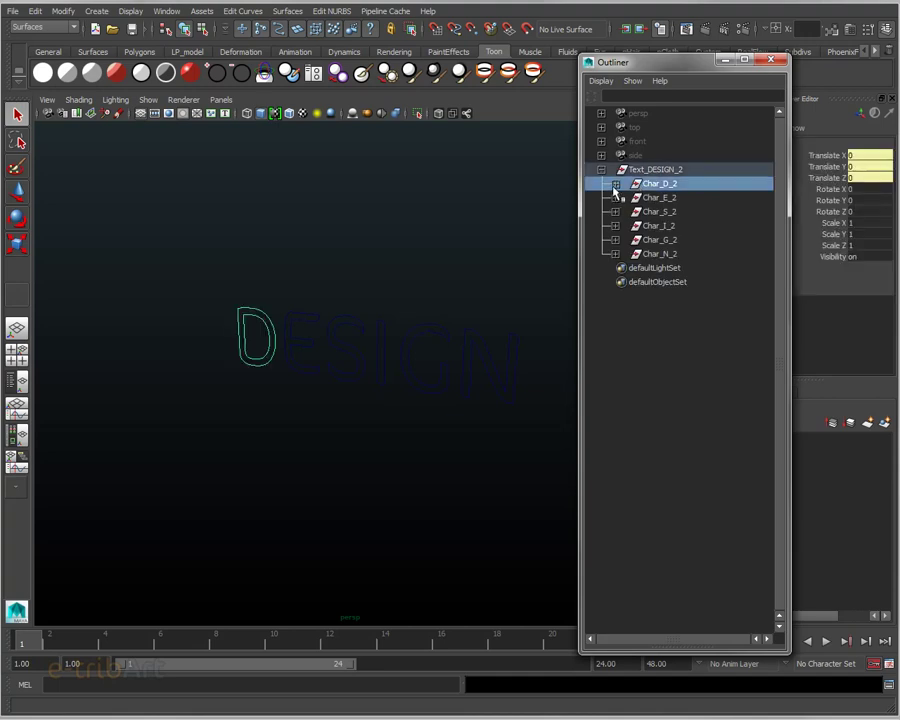
{"action": "left_click", "coordinate": [615, 184]}
{"action": "left_click", "coordinate": [661, 199]}
{"action": "left_click", "coordinate": [667, 212]}
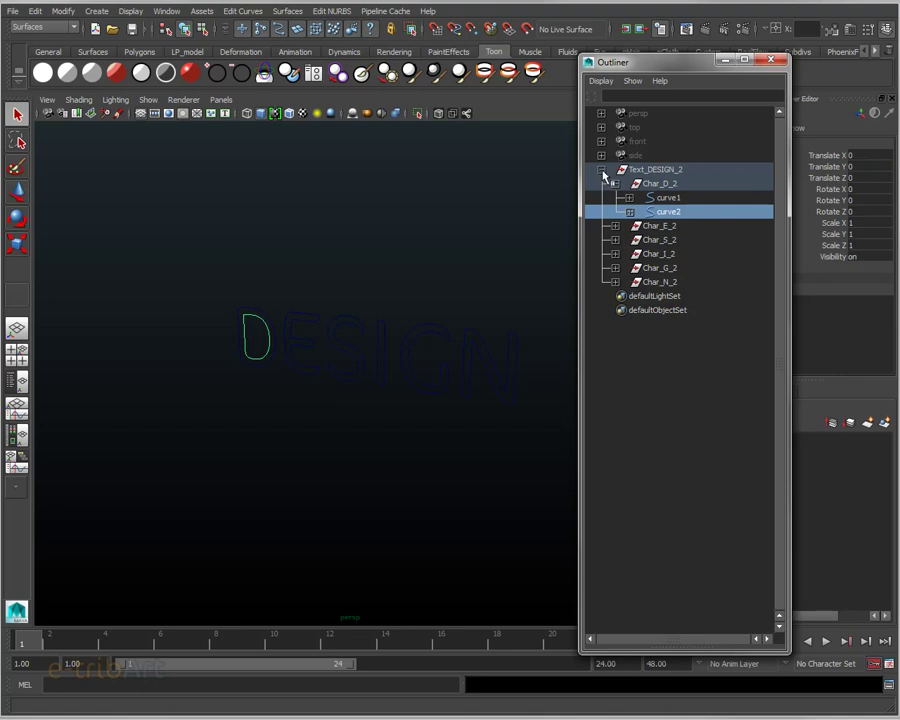
Step: Collapse and select the Text_DESIGN_2 group, panning DESIGN further left
{"action": "left_click", "coordinate": [603, 175]}
{"action": "left_click", "coordinate": [645, 170]}
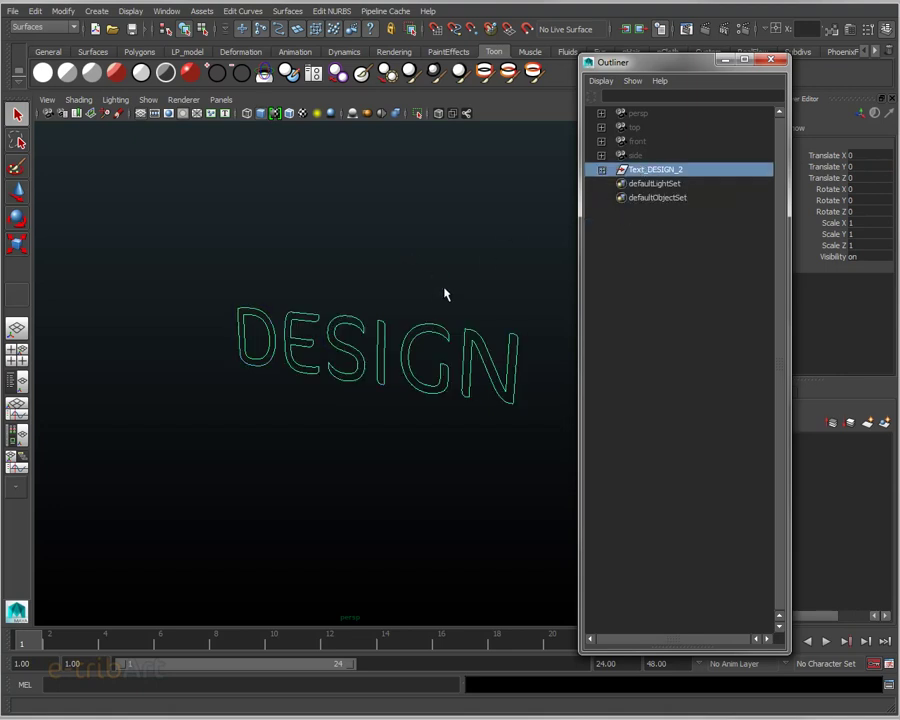
{"action": "middle_click_drag", "start_coordinate": [445, 293], "coordinate": [370, 296], "text": "alt"}
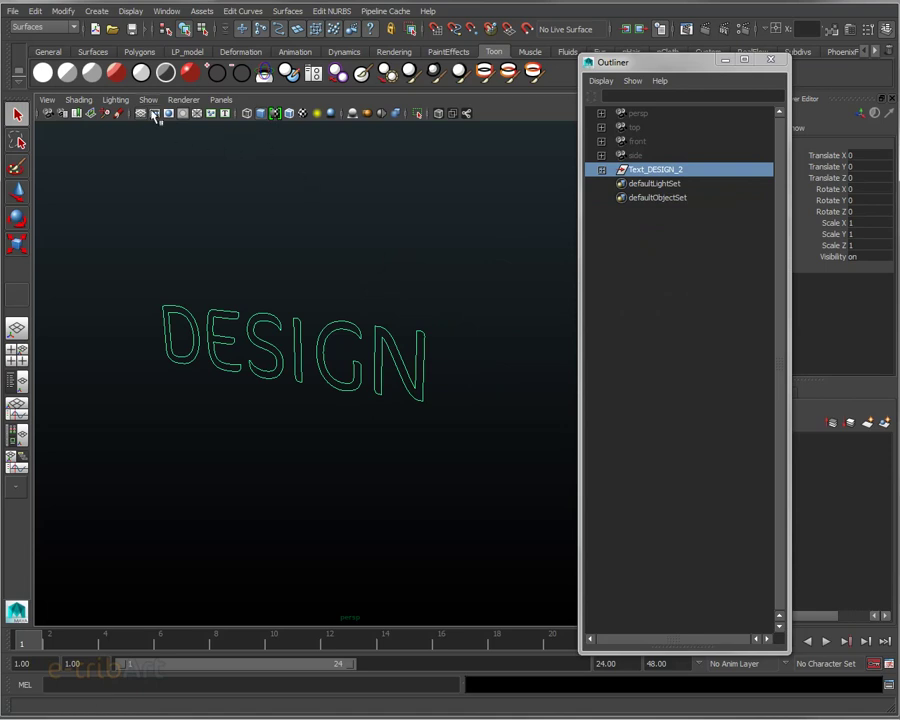
{"action": "left_click", "coordinate": [96, 11]}
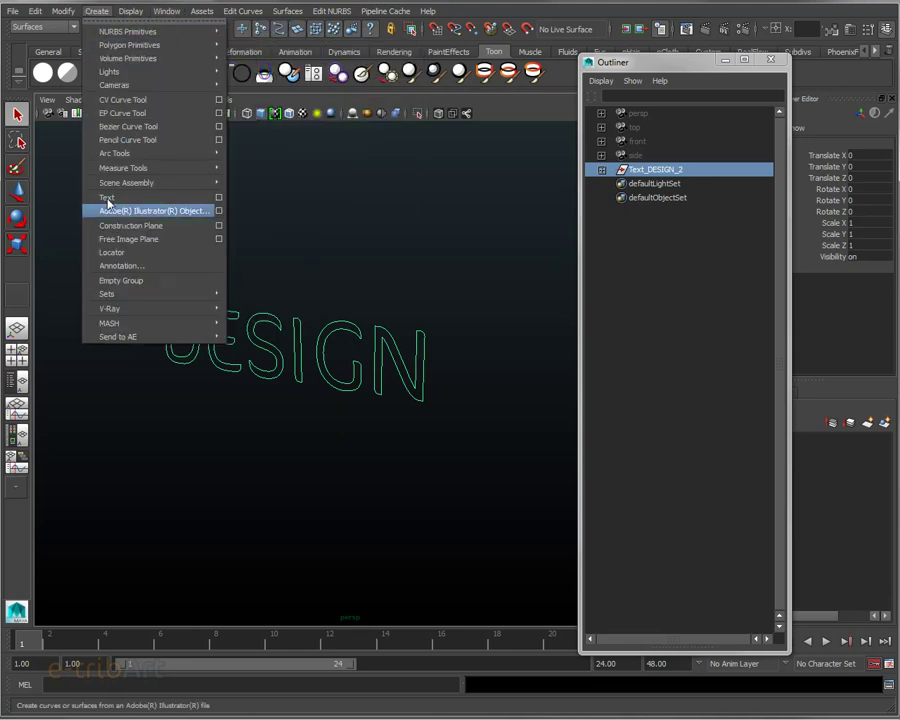
{"action": "mouse_move", "coordinate": [130, 323]}
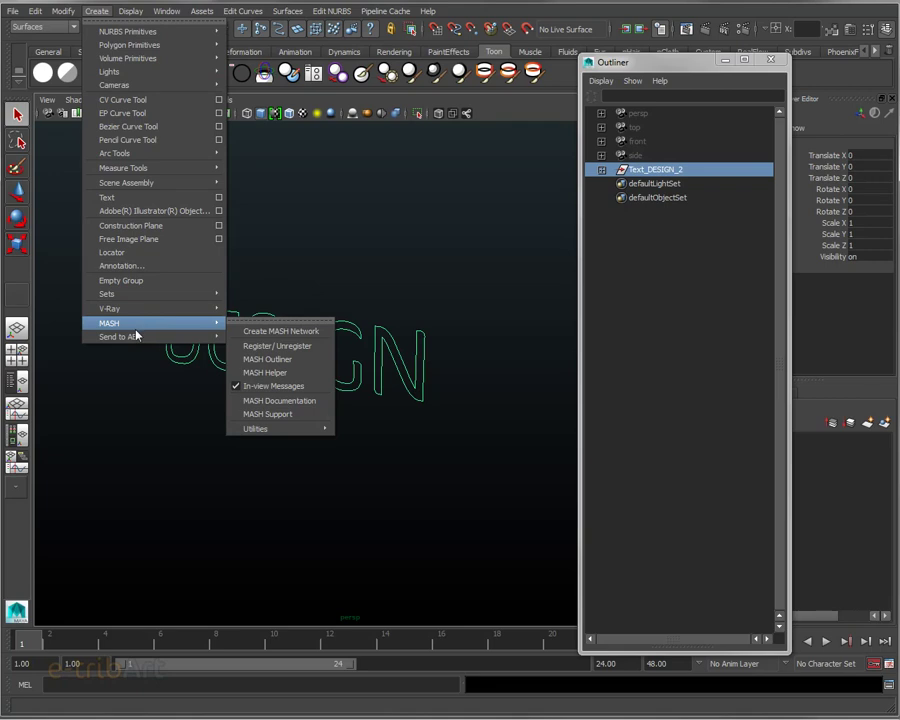
Step: Tear off the MASH menu as a floating panel, then reposition and enlarge the Outliner
{"action": "left_click", "coordinate": [271, 325]}
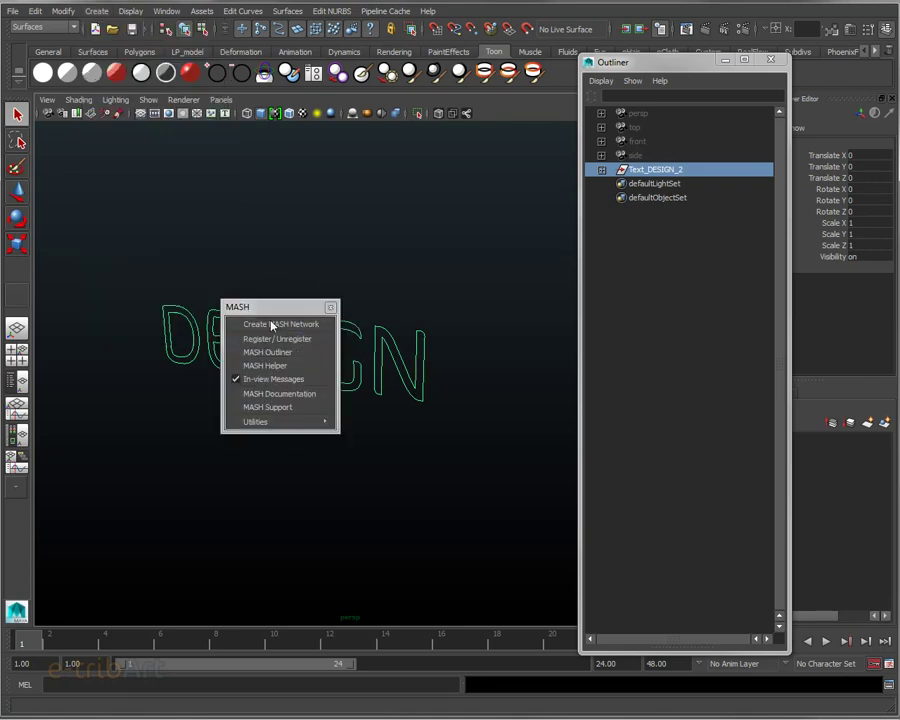
{"action": "mouse_move", "coordinate": [266, 304]}
{"action": "left_mouse_down"}
{"action": "mouse_move", "coordinate": [845, 55]}
{"action": "mouse_move", "coordinate": [757, 37]}
{"action": "left_mouse_up"}
{"action": "mouse_move", "coordinate": [671, 70]}
{"action": "left_mouse_down"}
{"action": "mouse_move", "coordinate": [622, 92]}
{"action": "mouse_move", "coordinate": [621, 438]}
{"action": "mouse_move", "coordinate": [634, 457]}
{"action": "mouse_move", "coordinate": [612, 374]}
{"action": "mouse_move", "coordinate": [630, 378]}
{"action": "left_mouse_up"}
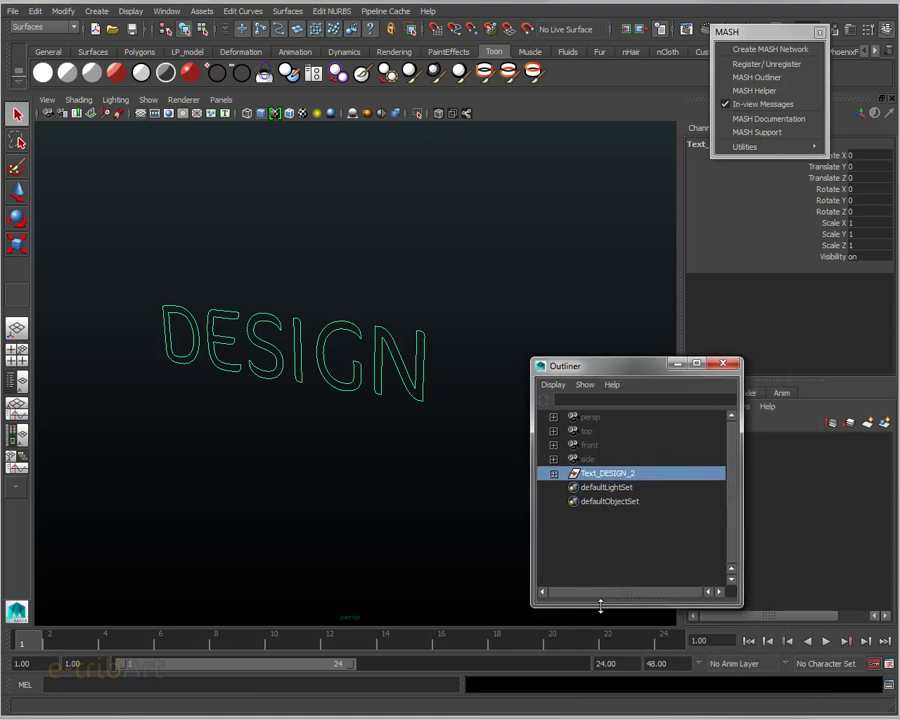
{"action": "left_click_drag", "start_coordinate": [600, 605], "coordinate": [598, 703]}
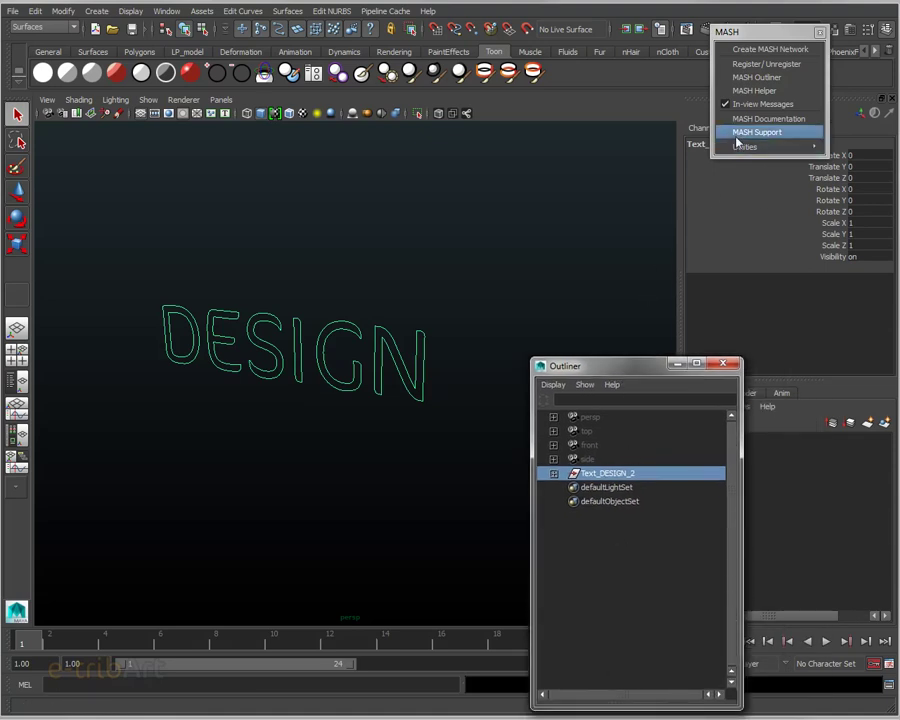
Step: Open the MASH Outliner at the top and check the Outliner's show options
{"action": "left_click", "coordinate": [743, 80]}
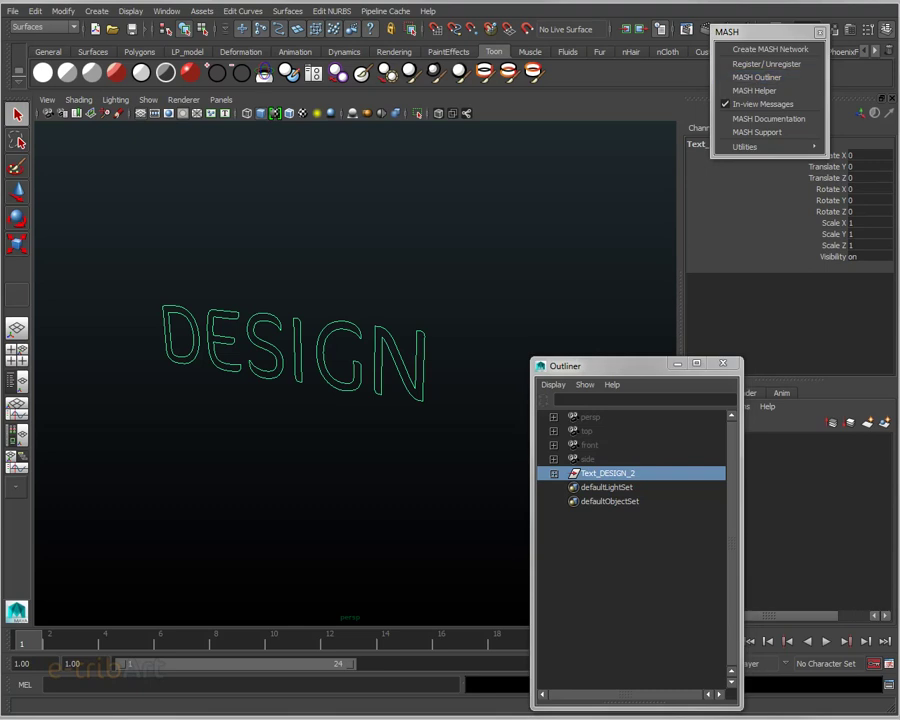
{"action": "left_click_drag", "start_coordinate": [597, 74], "coordinate": [598, 24]}
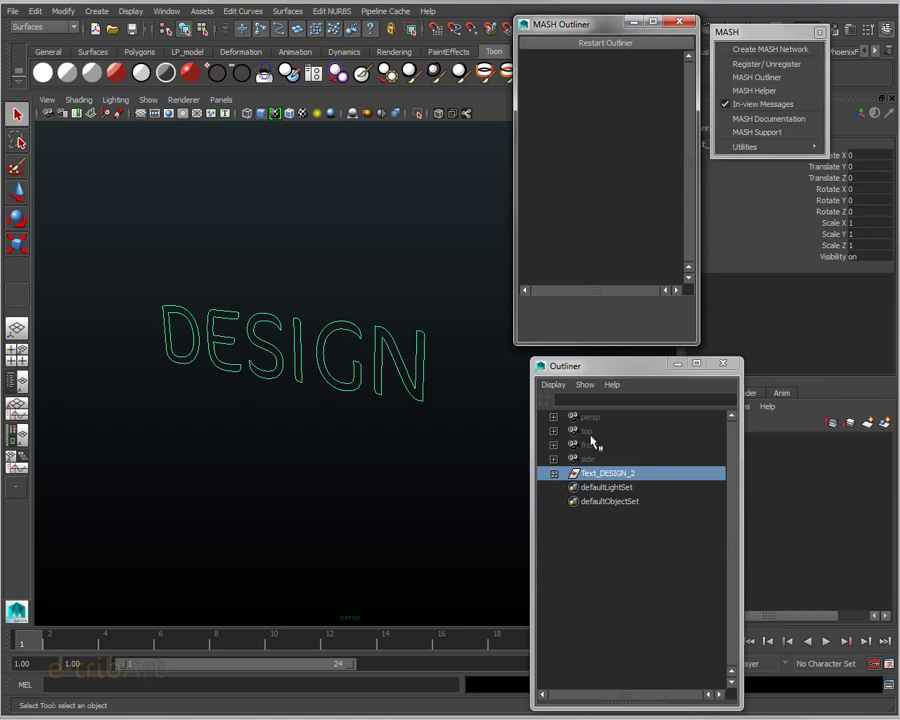
{"action": "left_click", "coordinate": [554, 385]}
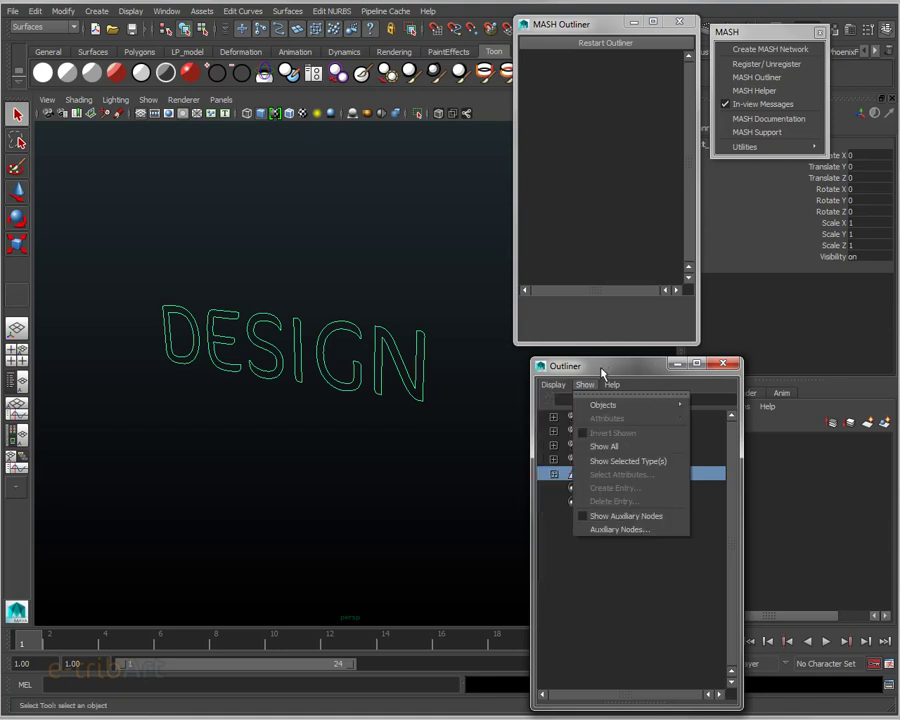
{"action": "left_click", "coordinate": [597, 374]}
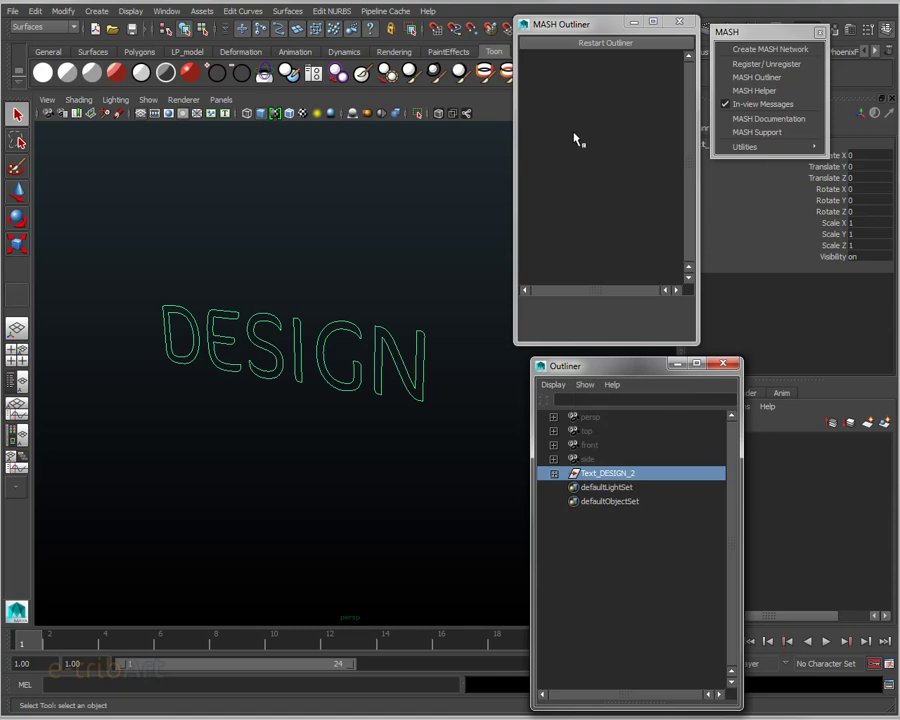
Step: Shift both outliner windows left and orbit to view DESIGN at an angle
{"action": "left_click", "coordinate": [745, 147]}
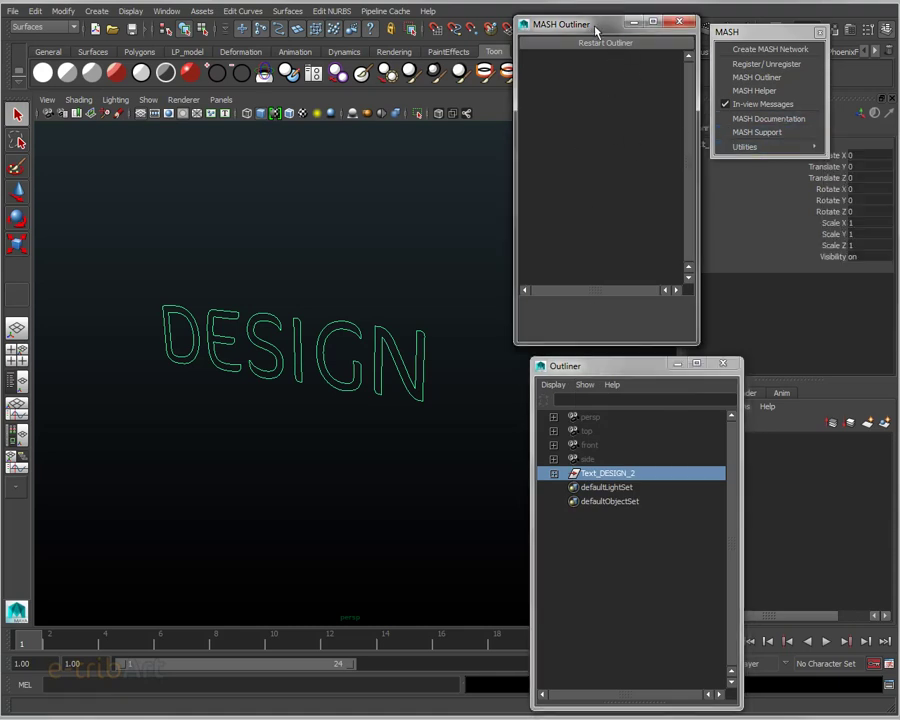
{"action": "mouse_move", "coordinate": [553, 33]}
{"action": "left_mouse_down"}
{"action": "mouse_move", "coordinate": [485, 33]}
{"action": "mouse_move", "coordinate": [500, 27]}
{"action": "left_mouse_up"}
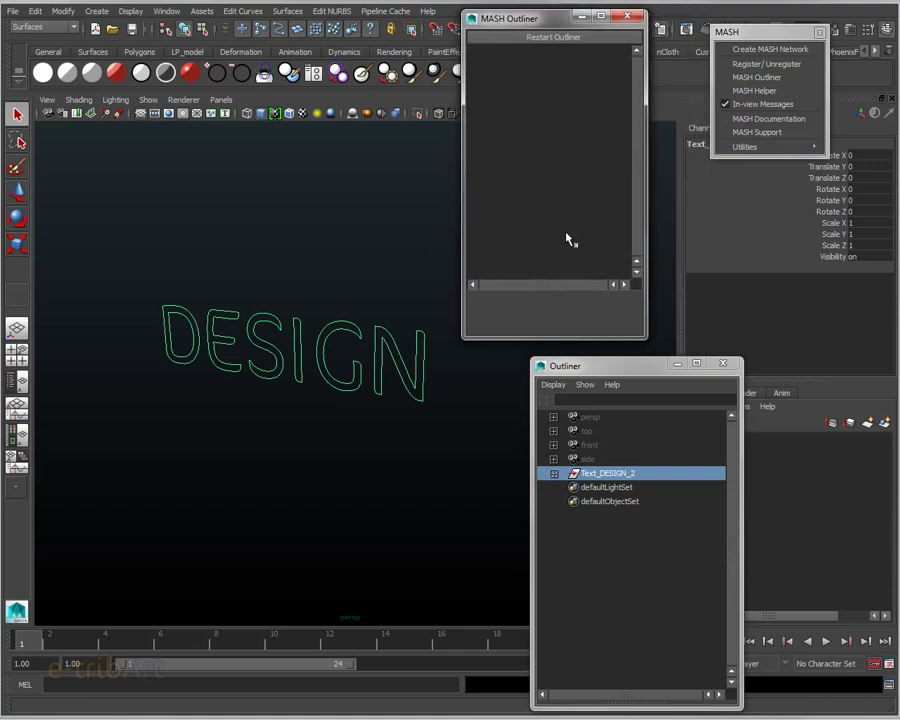
{"action": "mouse_move", "coordinate": [612, 366]}
{"action": "left_mouse_down"}
{"action": "mouse_move", "coordinate": [535, 377]}
{"action": "mouse_move", "coordinate": [555, 368]}
{"action": "left_mouse_up"}
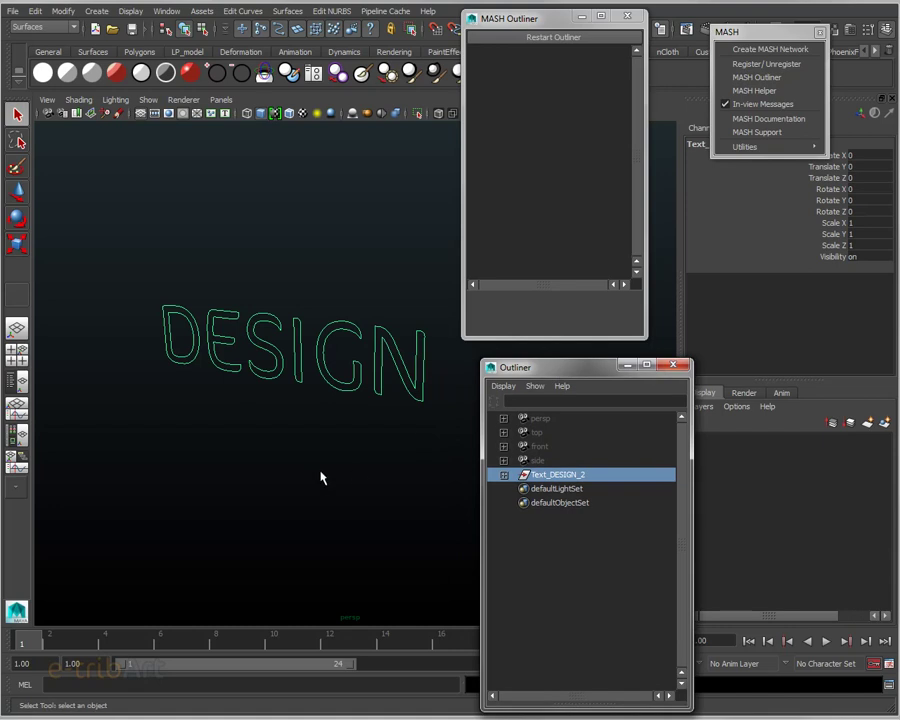
{"action": "mouse_move", "coordinate": [306, 225]}
{"action": "left_mouse_down", "text": "alt"}
{"action": "mouse_move", "coordinate": [301, 392]}
{"action": "mouse_move", "coordinate": [287, 430]}
{"action": "mouse_move", "coordinate": [302, 438]}
{"action": "mouse_move", "coordinate": [300, 352]}
{"action": "mouse_move", "coordinate": [316, 368]}
{"action": "left_mouse_up", "text": "alt"}
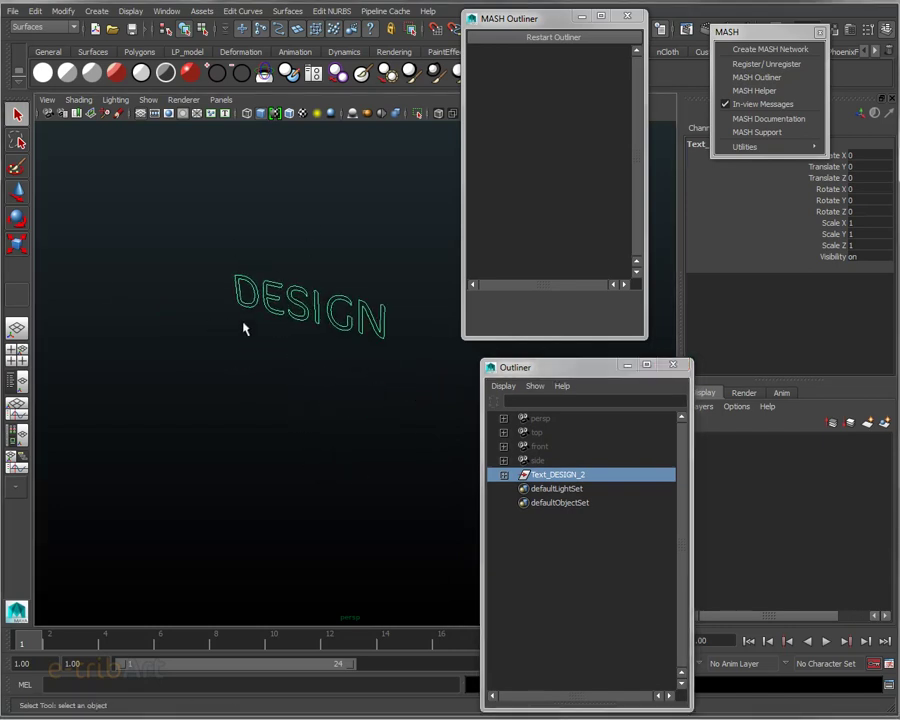
Step: Add polygon cube pCube1 and move it to X 3.603, Z 9.808 beside DESIGN
{"action": "left_click", "coordinate": [100, 13]}
{"action": "mouse_move", "coordinate": [129, 45]}
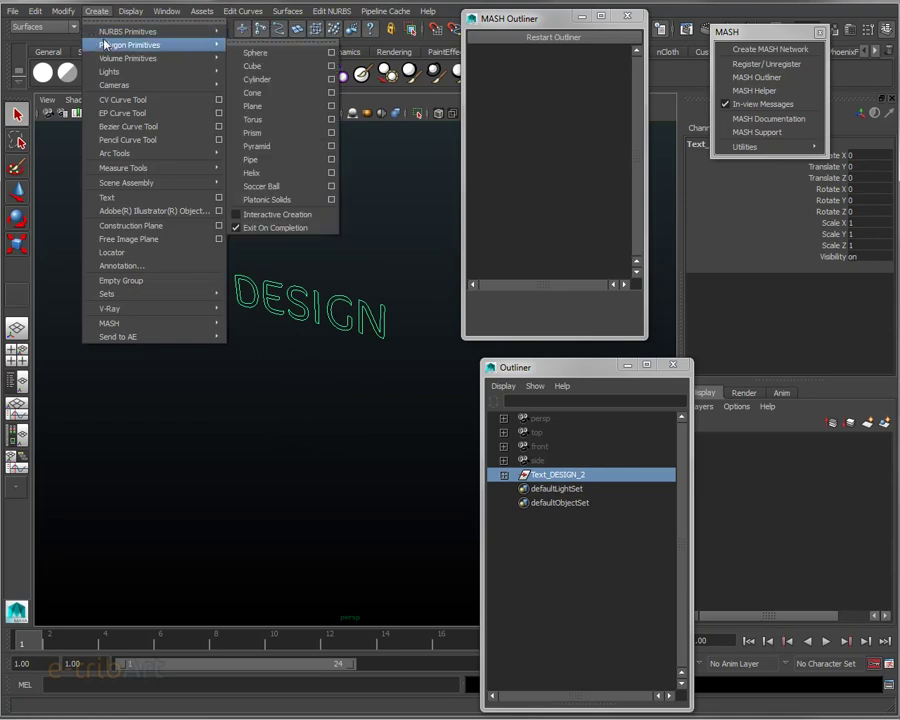
{"action": "left_click", "coordinate": [254, 67]}
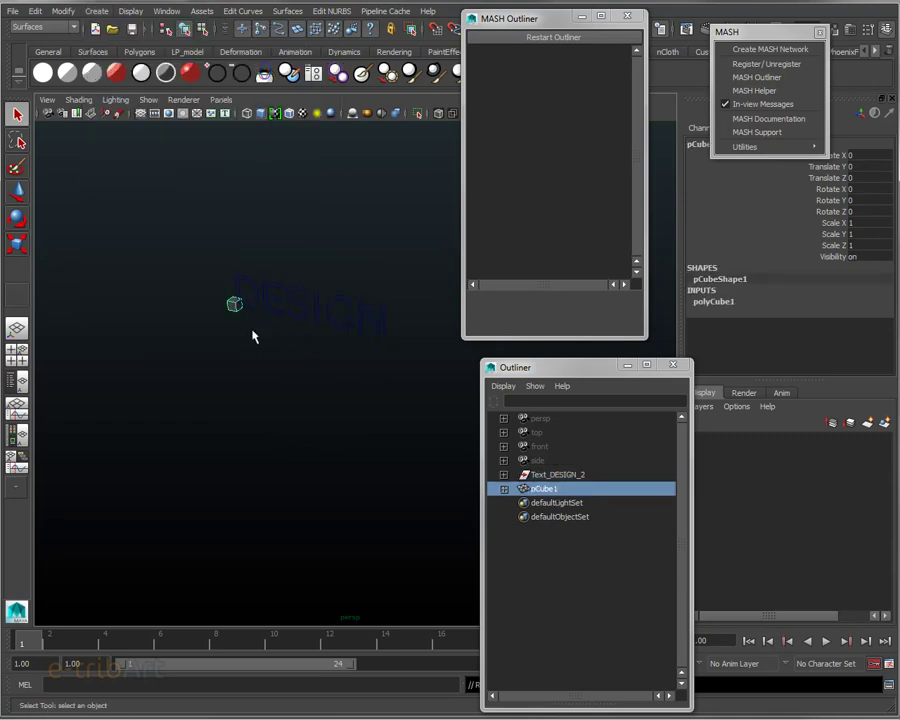
{"action": "key", "text": "w"}
{"action": "left_click_drag", "start_coordinate": [226, 313], "coordinate": [163, 356]}
{"action": "left_click", "coordinate": [222, 370]}
{"action": "left_click", "coordinate": [170, 350]}
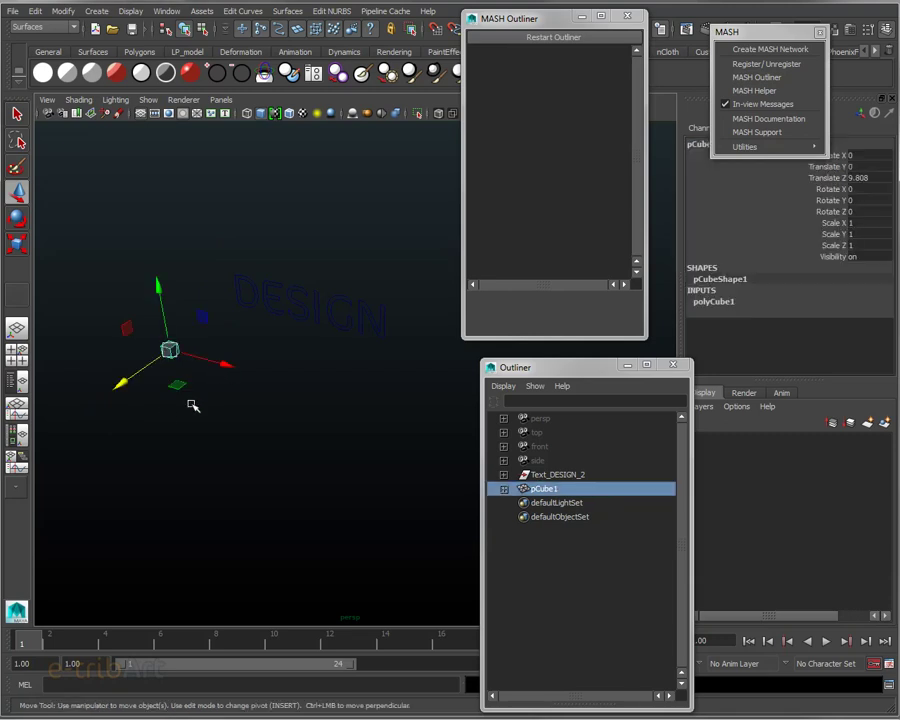
{"action": "mouse_move", "coordinate": [220, 362]}
{"action": "left_mouse_down"}
{"action": "mouse_move", "coordinate": [255, 393]}
{"action": "mouse_move", "coordinate": [404, 442]}
{"action": "mouse_move", "coordinate": [416, 420]}
{"action": "left_mouse_up"}
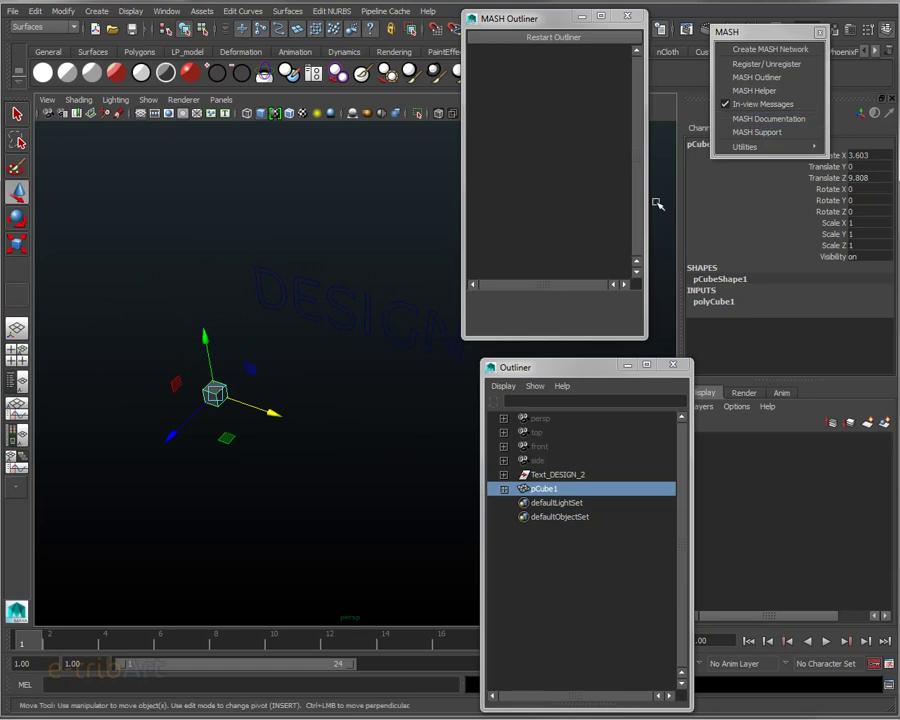
Step: Build a MASH network (MASH_Waiter1, instancer1) from pCube1 and tidy the MASH windows
{"action": "left_click", "coordinate": [753, 53]}
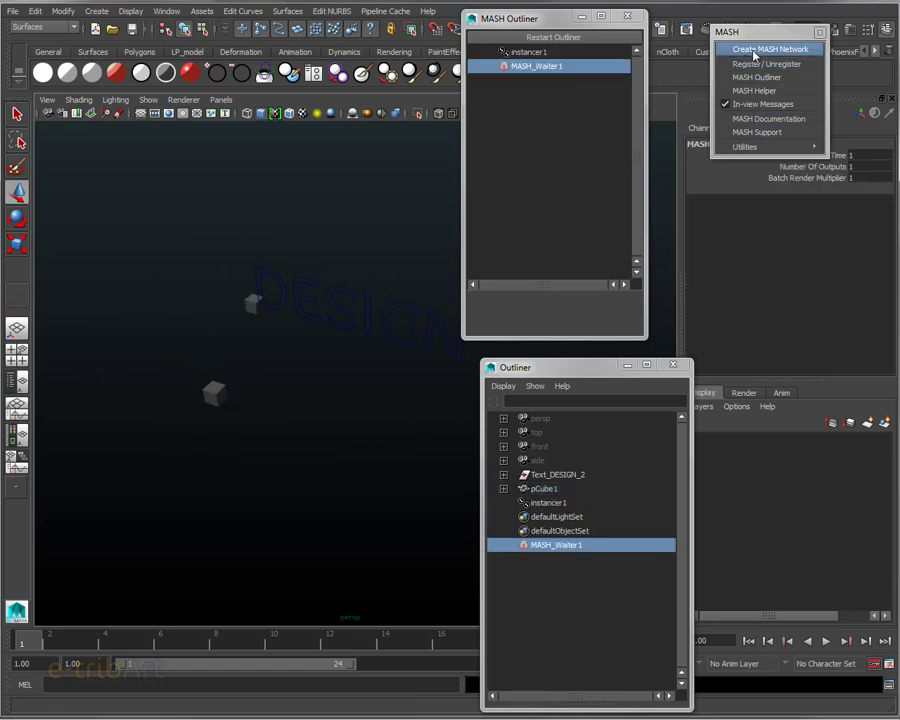
{"action": "left_click_drag", "start_coordinate": [540, 22], "coordinate": [564, 28]}
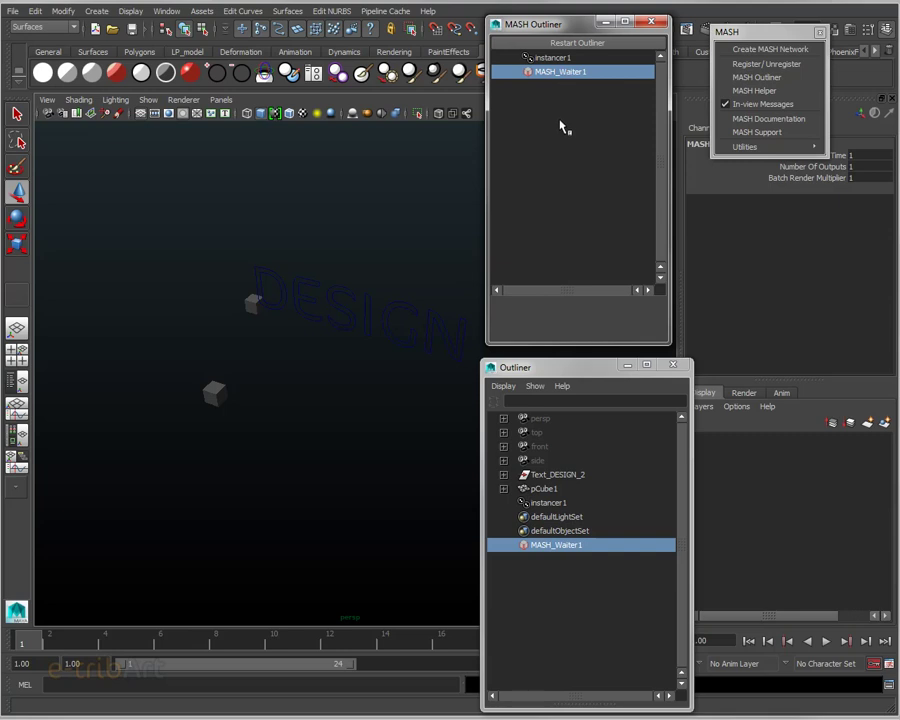
{"action": "left_click_drag", "start_coordinate": [563, 34], "coordinate": [535, 33]}
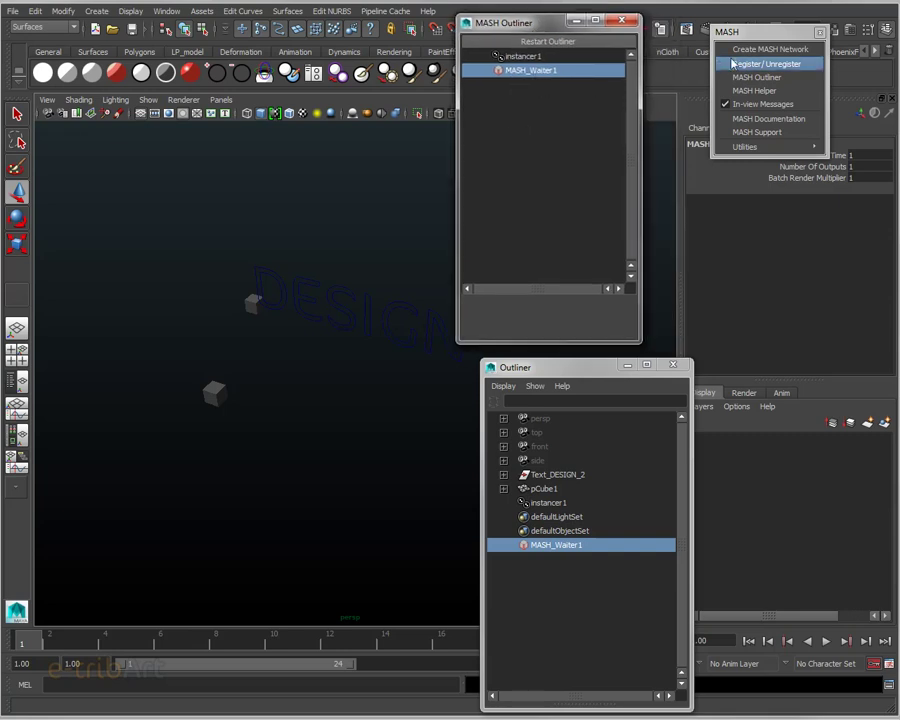
{"action": "left_click_drag", "start_coordinate": [751, 41], "coordinate": [743, 42]}
Step: Close the floating MASH panel and move both outliners to the left edge
{"action": "left_click", "coordinate": [825, 38]}
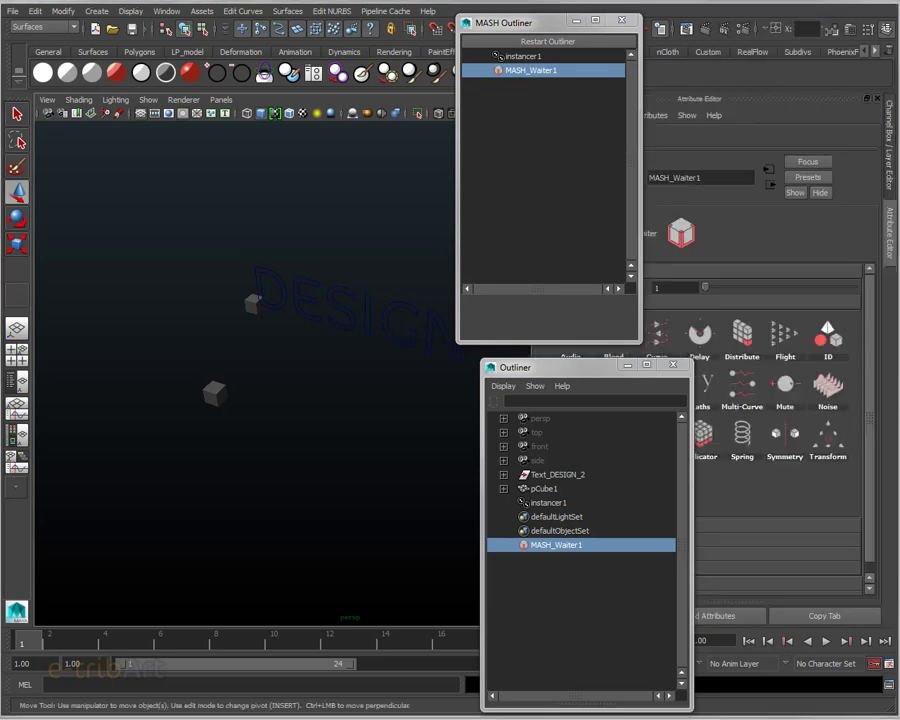
{"action": "left_click_drag", "start_coordinate": [535, 30], "coordinate": [78, 28]}
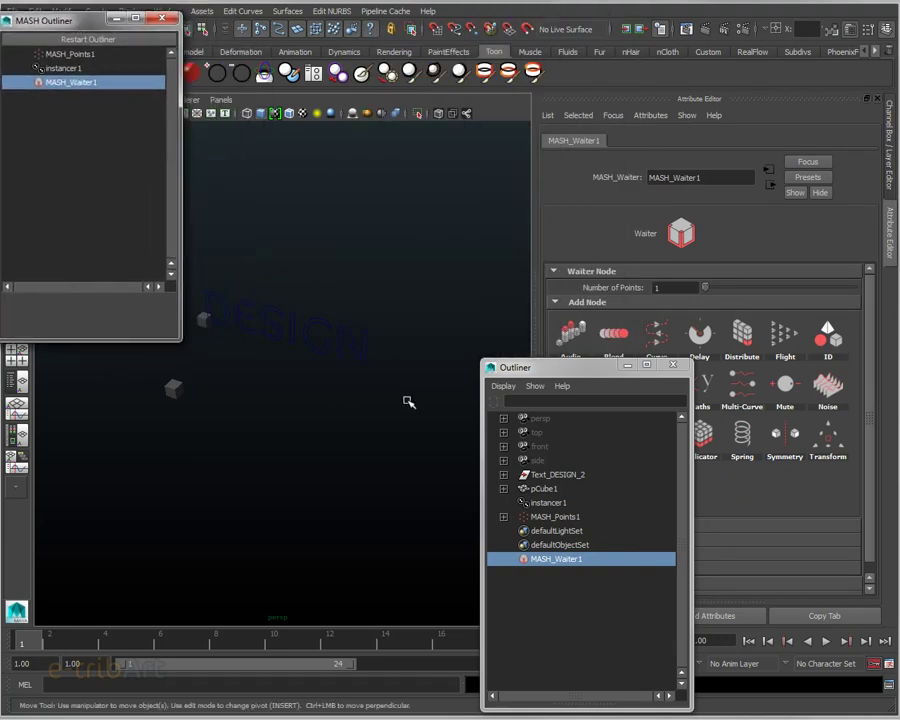
{"action": "left_click_drag", "start_coordinate": [497, 374], "coordinate": [35, 441]}
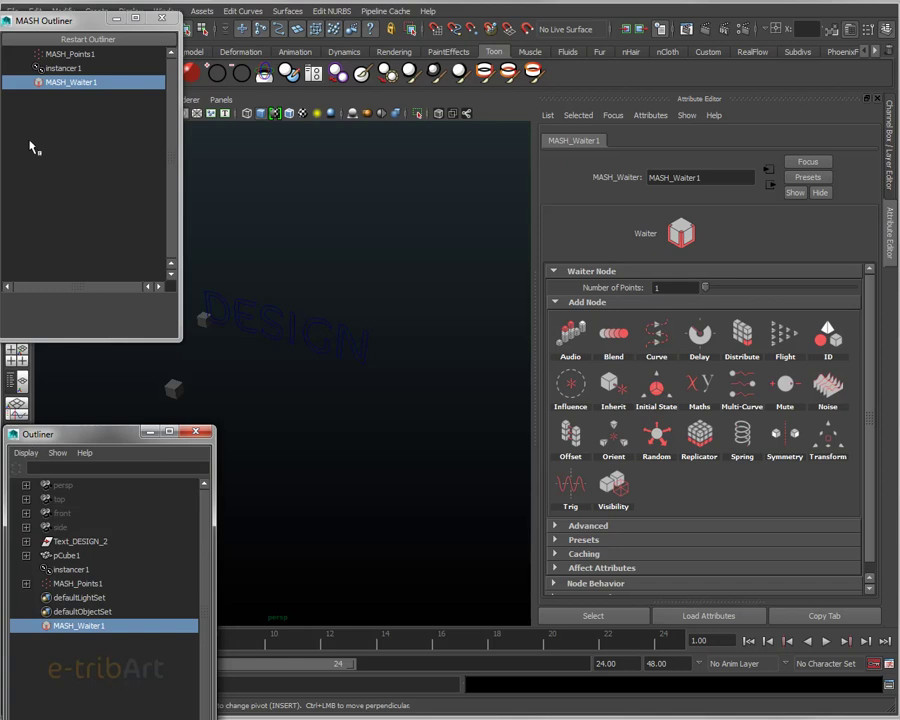
{"action": "left_click_drag", "start_coordinate": [36, 20], "coordinate": [42, 13]}
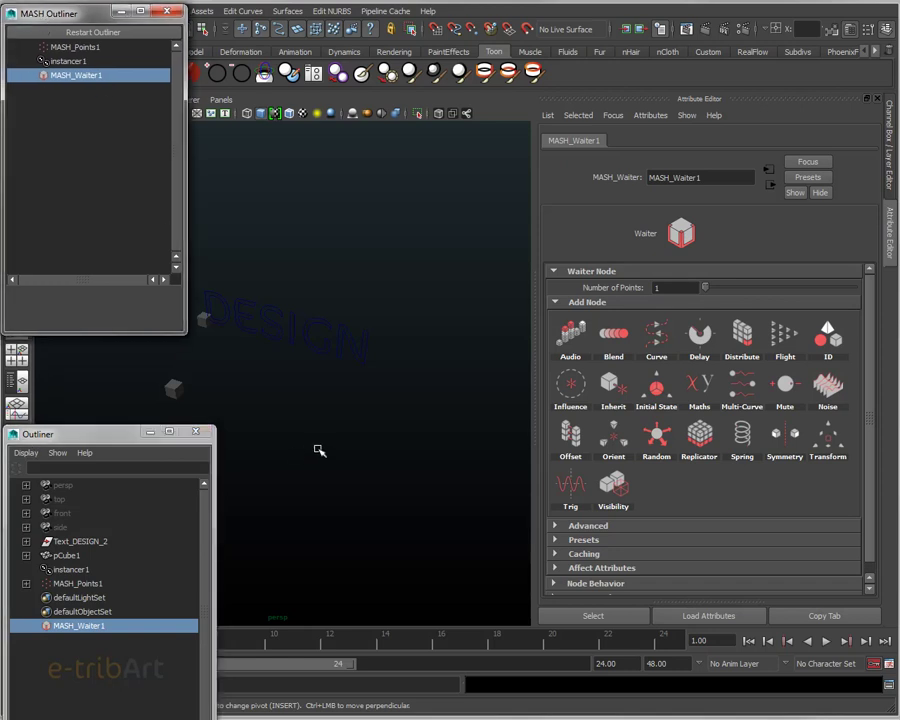
{"action": "mouse_move", "coordinate": [324, 446]}
{"action": "middle_mouse_down", "text": "alt"}
{"action": "mouse_move", "coordinate": [373, 408]}
{"action": "mouse_move", "coordinate": [397, 412]}
{"action": "middle_mouse_up", "text": "alt"}
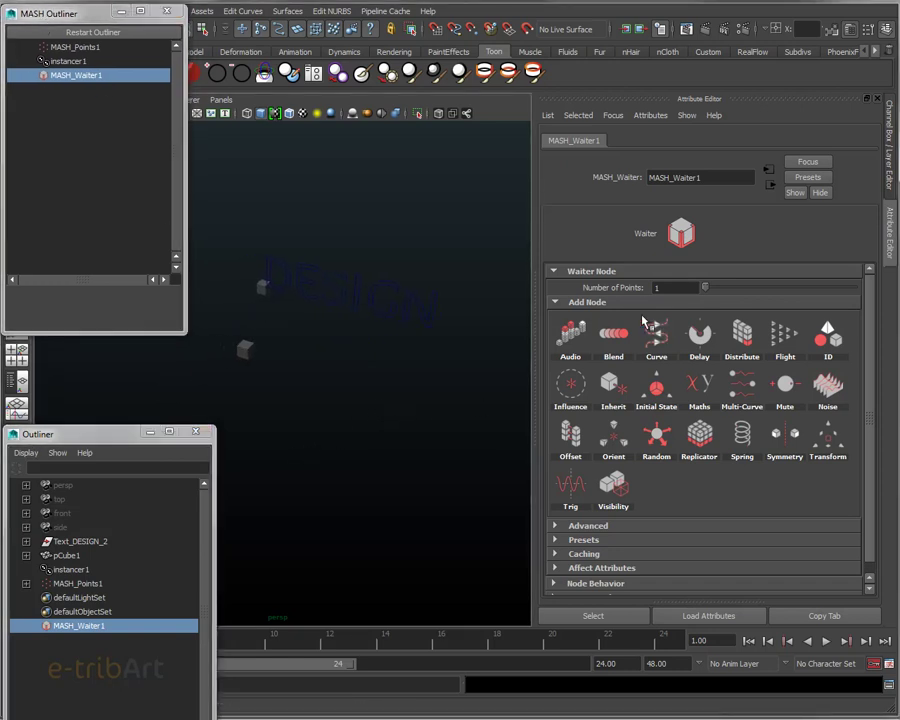
Step: Set MASH_Waiter1's Number of Points to 20
{"action": "double_click", "coordinate": [673, 288]}
{"action": "type", "text": "0"}
{"action": "key", "text": "Return"}
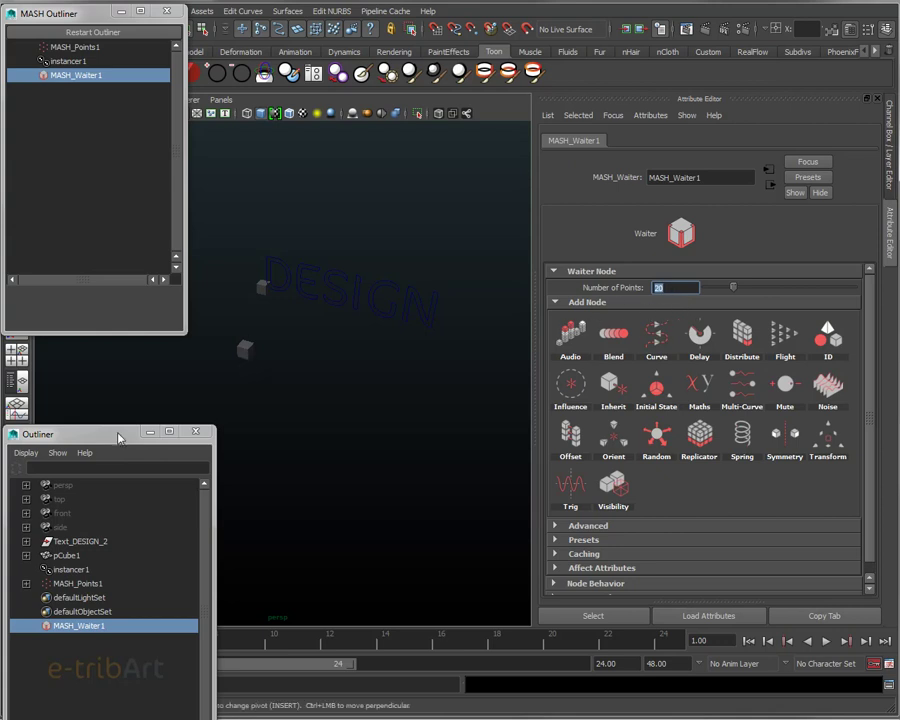
{"action": "left_click_drag", "start_coordinate": [110, 441], "coordinate": [114, 380]}
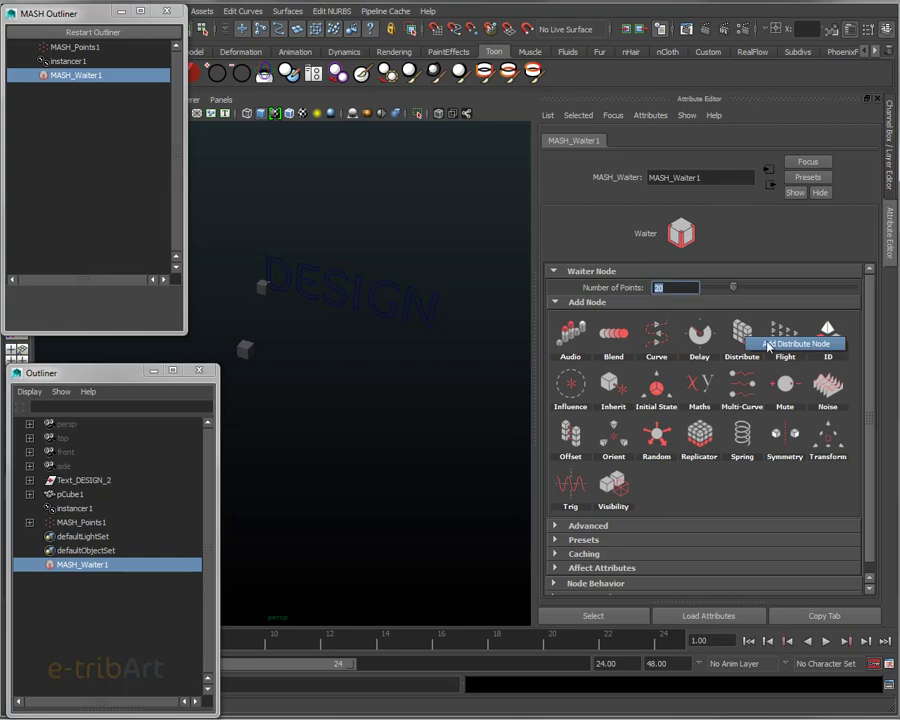
Step: Add a Distribute node to the MASH network and spread the cubes along X
{"action": "left_click", "coordinate": [768, 347]}
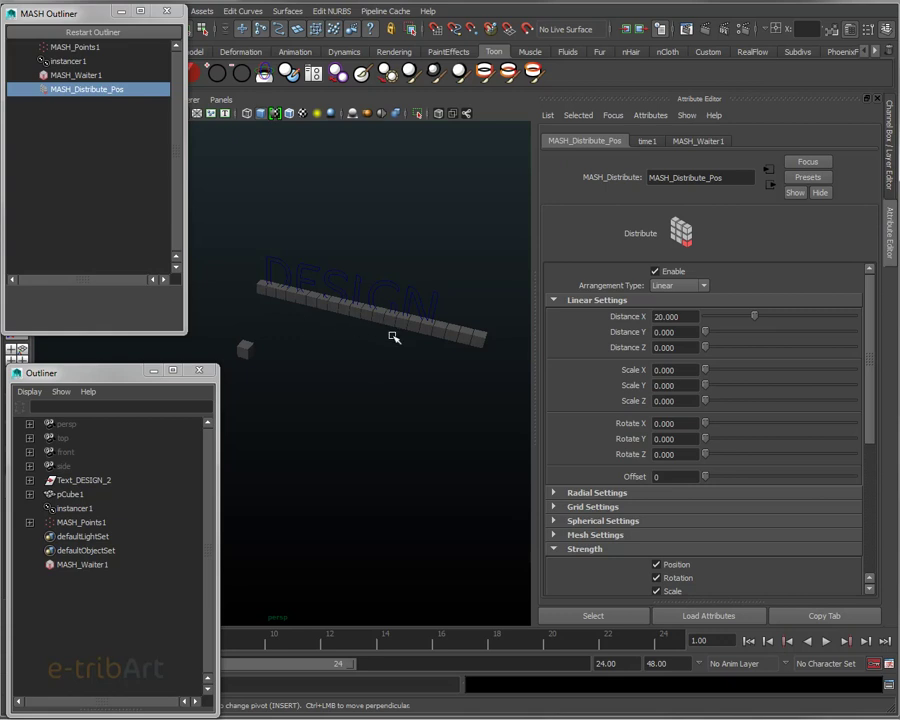
{"action": "mouse_move", "coordinate": [409, 347]}
{"action": "left_mouse_down", "text": "alt"}
{"action": "mouse_move", "coordinate": [416, 350]}
{"action": "mouse_move", "coordinate": [394, 350]}
{"action": "mouse_move", "coordinate": [409, 352]}
{"action": "left_mouse_up", "text": "alt"}
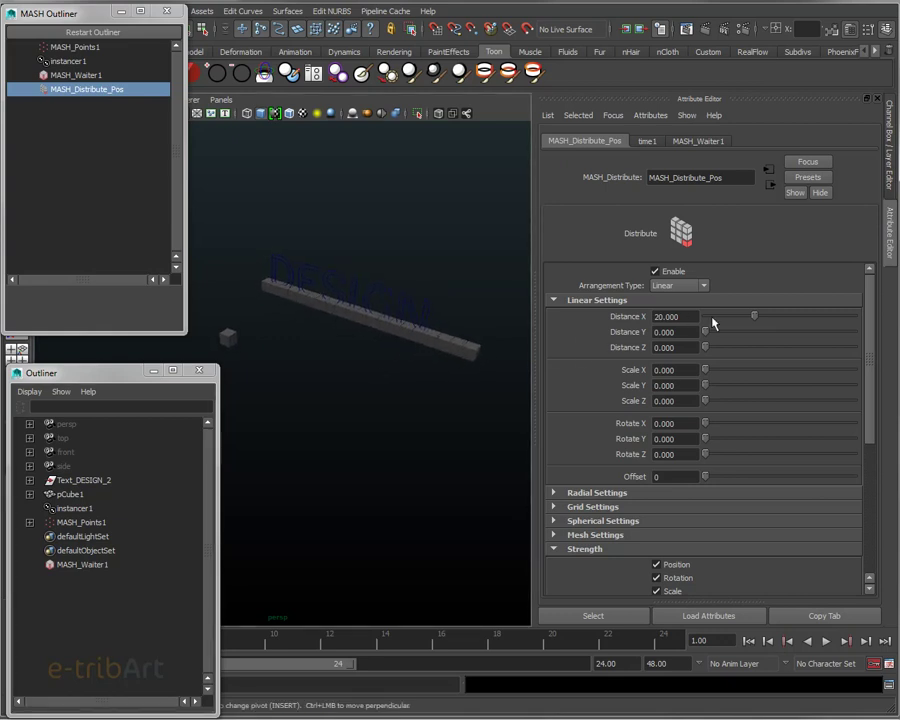
{"action": "mouse_move", "coordinate": [757, 320]}
{"action": "left_mouse_down"}
{"action": "mouse_move", "coordinate": [776, 316]}
{"action": "mouse_move", "coordinate": [736, 314]}
{"action": "mouse_move", "coordinate": [788, 322]}
{"action": "mouse_move", "coordinate": [713, 336]}
{"action": "mouse_move", "coordinate": [735, 338]}
{"action": "mouse_move", "coordinate": [714, 346]}
{"action": "mouse_move", "coordinate": [763, 347]}
{"action": "left_mouse_up"}
{"action": "mouse_move", "coordinate": [466, 438]}
{"action": "left_mouse_down", "text": "alt"}
{"action": "mouse_move", "coordinate": [492, 402]}
{"action": "mouse_move", "coordinate": [468, 424]}
{"action": "left_mouse_up", "text": "alt"}
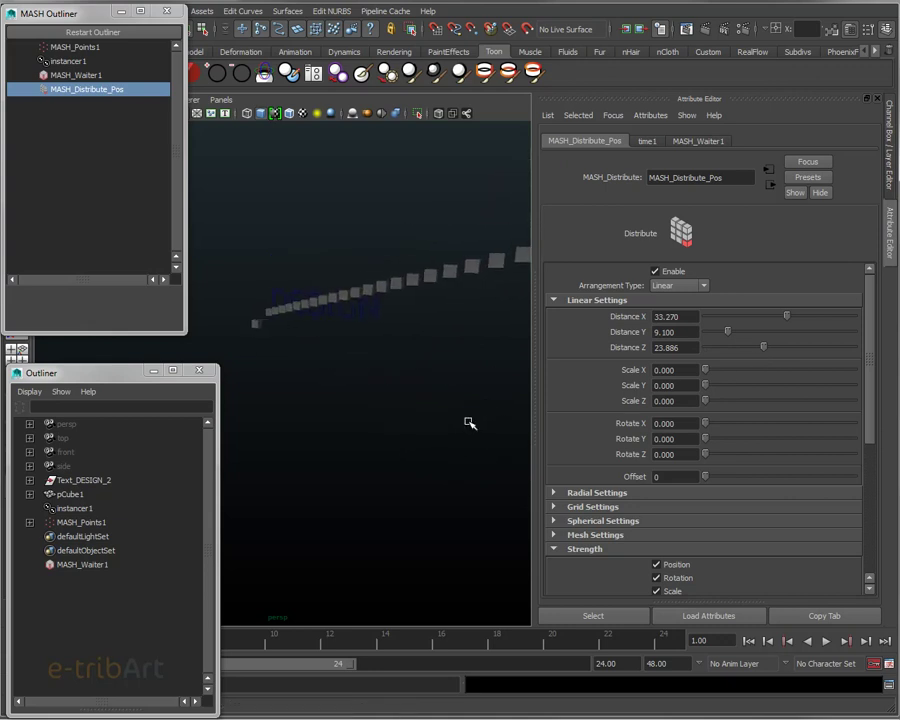
Step: Zero Distance Y and Z to flatten the cubes into one row, then show instancer1
{"action": "mouse_move", "coordinate": [754, 349]}
{"action": "left_mouse_down"}
{"action": "mouse_move", "coordinate": [705, 349]}
{"action": "mouse_move", "coordinate": [700, 333]}
{"action": "left_mouse_up"}
{"action": "mouse_move", "coordinate": [442, 418]}
{"action": "left_mouse_down", "text": "alt"}
{"action": "mouse_move", "coordinate": [422, 454]}
{"action": "mouse_move", "coordinate": [412, 426]}
{"action": "mouse_move", "coordinate": [362, 401]}
{"action": "left_mouse_up", "text": "alt"}
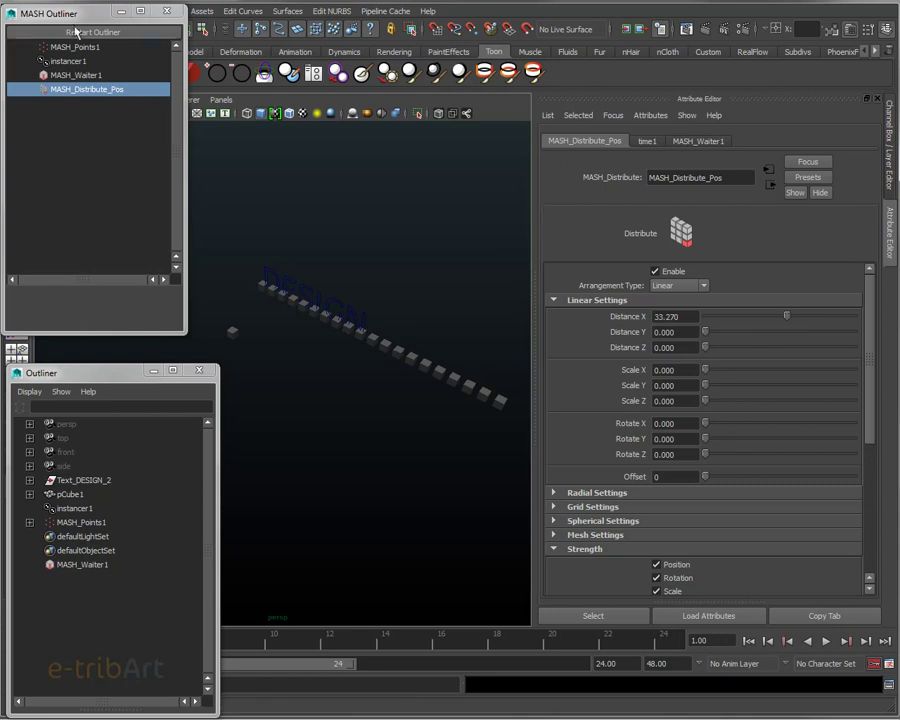
{"action": "left_click", "coordinate": [66, 63]}
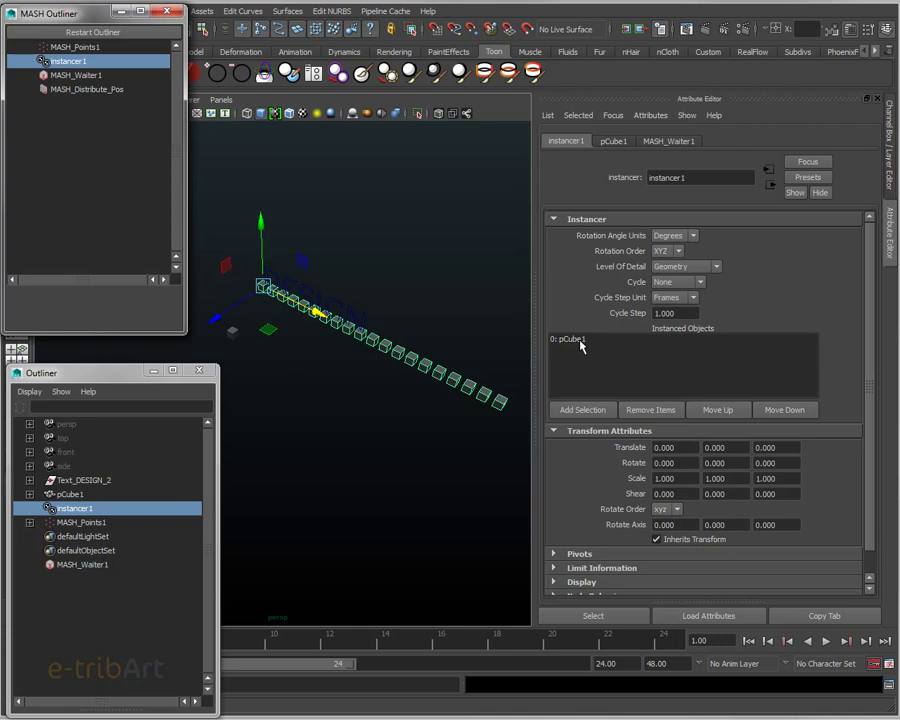
Step: Review MASH_Points1, instancer1 and MASH_Waiter1 settings, then orbit out to see the whole cube row
{"action": "left_click", "coordinate": [54, 44]}
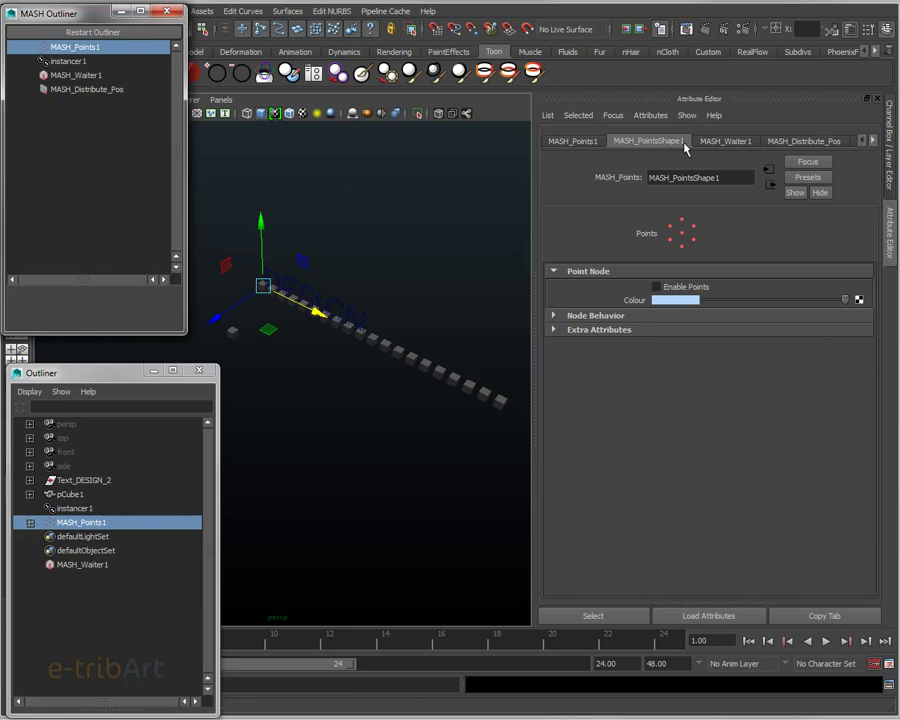
{"action": "left_click", "coordinate": [58, 60]}
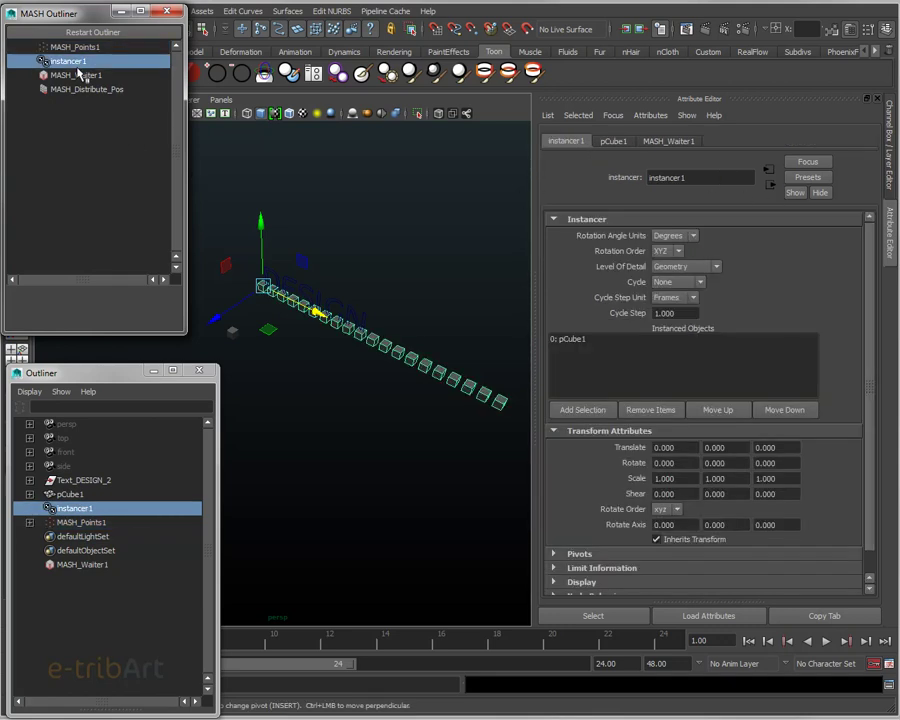
{"action": "left_click", "coordinate": [76, 78]}
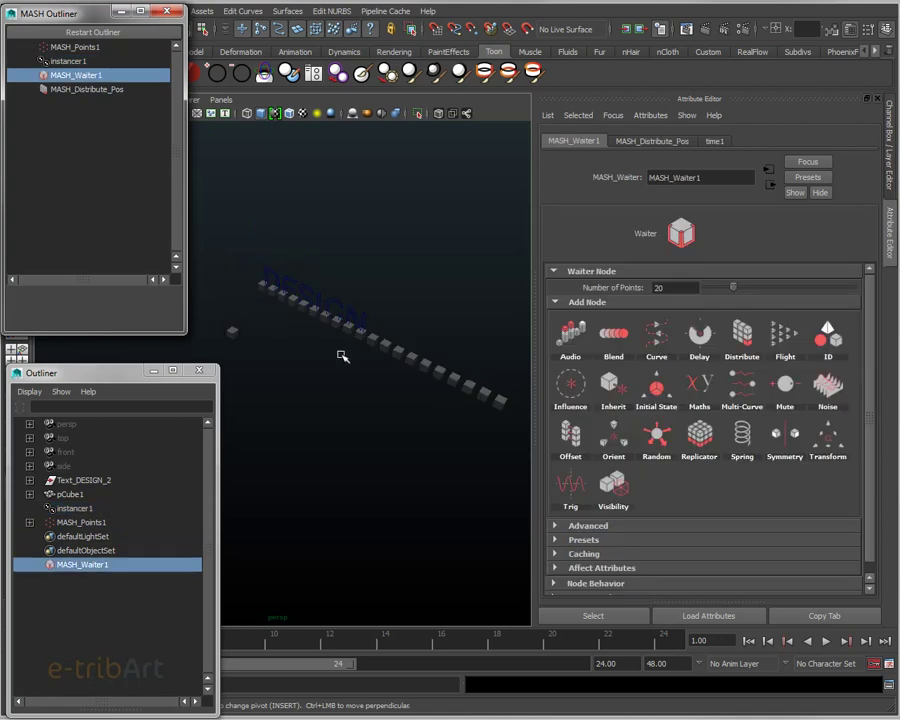
{"action": "left_click_drag", "start_coordinate": [357, 367], "coordinate": [362, 350], "text": "alt"}
{"action": "scroll", "coordinate": [368, 345], "scroll_direction": "up", "scroll_amount": 2}
{"action": "middle_click_drag", "start_coordinate": [368, 345], "coordinate": [328, 383], "text": "alt"}
{"action": "scroll", "coordinate": [325, 356], "scroll_direction": "down", "scroll_amount": 2}
{"action": "mouse_move", "coordinate": [321, 356]}
{"action": "left_mouse_down", "text": "alt"}
{"action": "mouse_move", "coordinate": [336, 376]}
{"action": "mouse_move", "coordinate": [362, 370]}
{"action": "left_mouse_up", "text": "alt"}
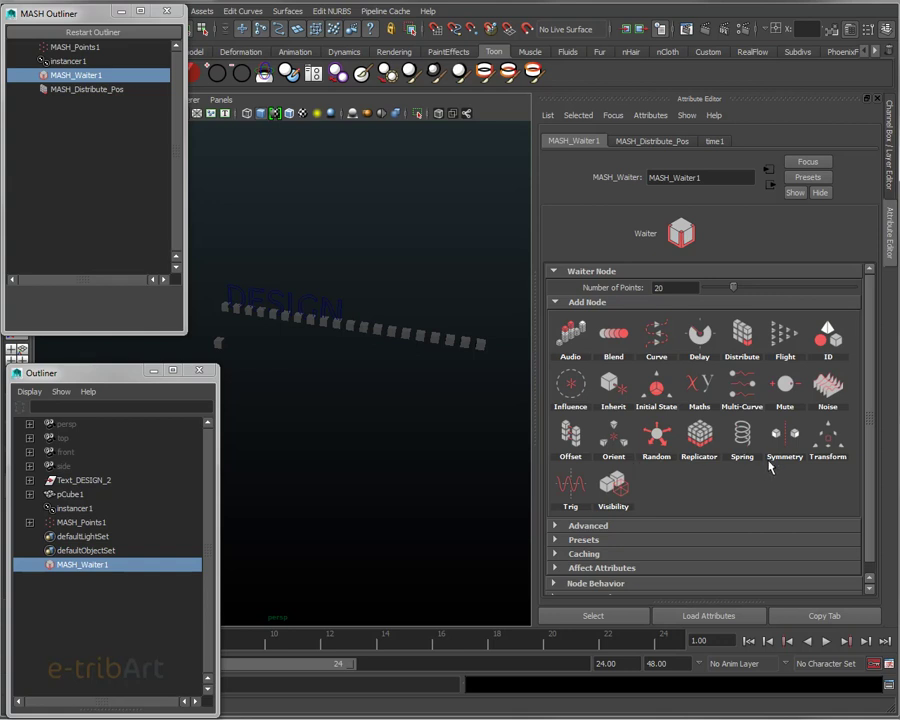
Step: Add a position Noise node with amplitudes X 18.104, Y 8.057 and Z 7.299
{"action": "left_click", "coordinate": [840, 389]}
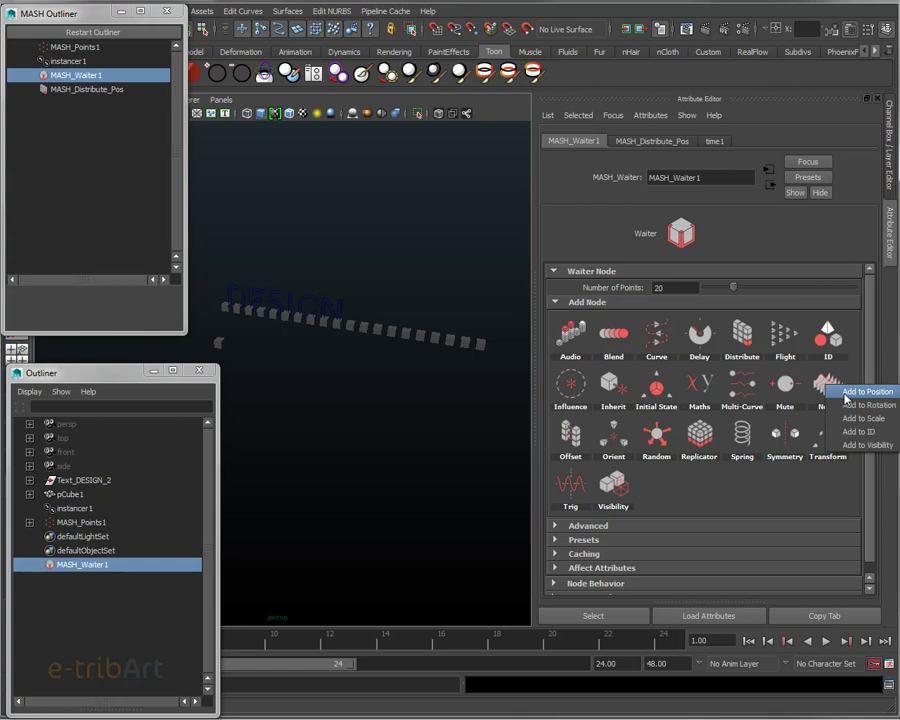
{"action": "left_click", "coordinate": [862, 392]}
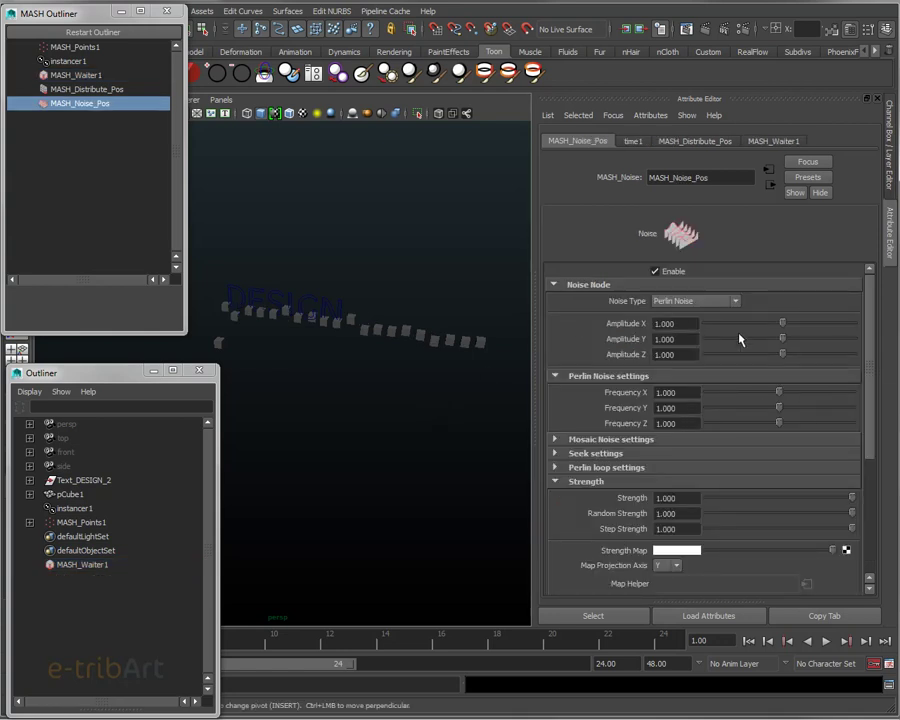
{"action": "mouse_move", "coordinate": [784, 323]}
{"action": "left_mouse_down"}
{"action": "mouse_move", "coordinate": [800, 322]}
{"action": "mouse_move", "coordinate": [745, 352]}
{"action": "left_mouse_up"}
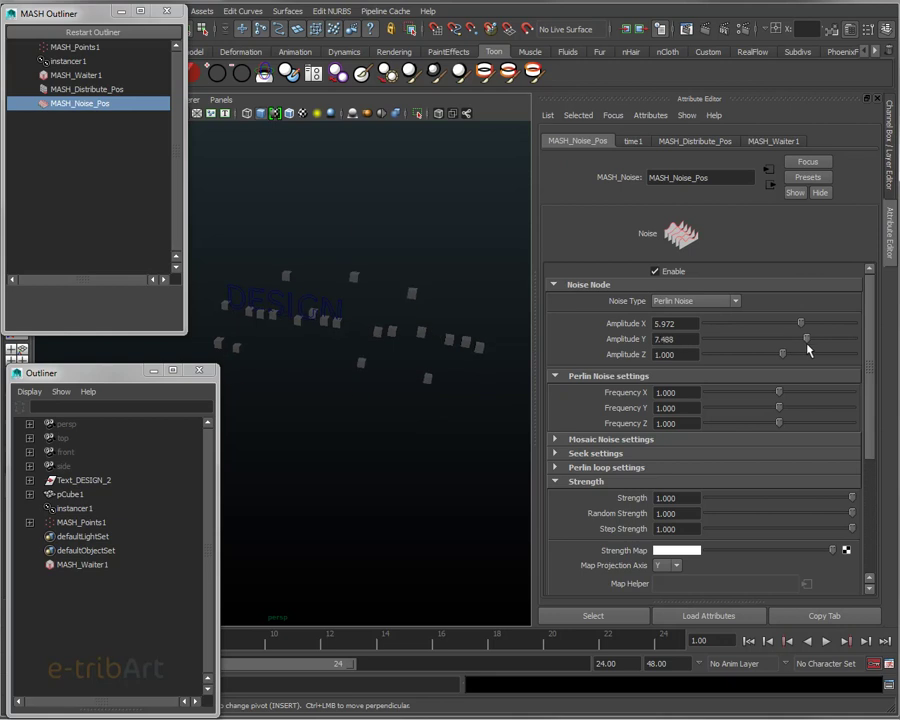
{"action": "double_click", "coordinate": [694, 344]}
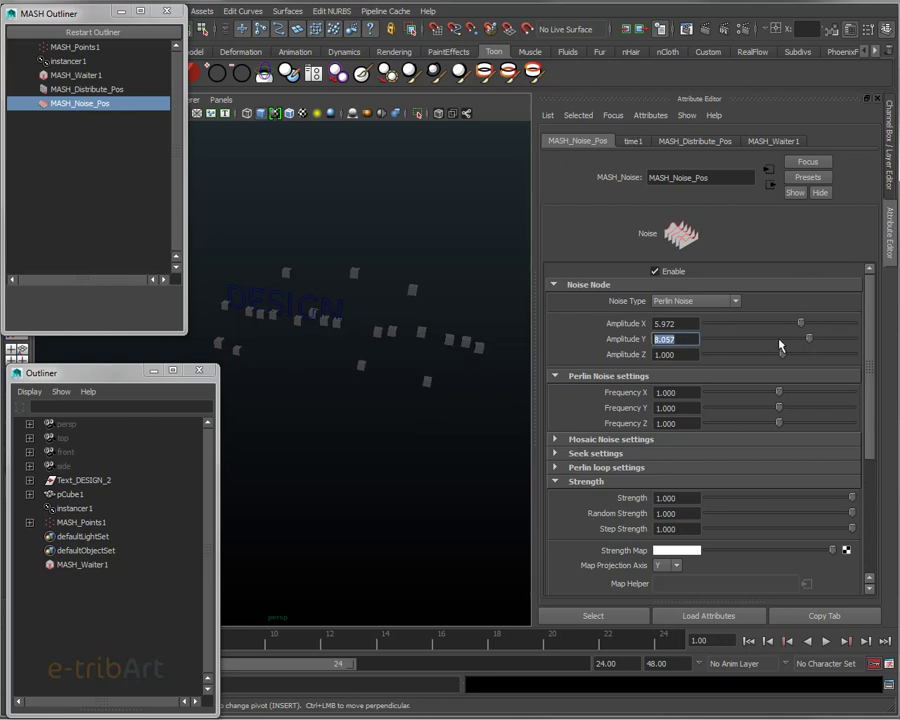
{"action": "mouse_move", "coordinate": [785, 356]}
{"action": "left_mouse_down"}
{"action": "mouse_move", "coordinate": [812, 360]}
{"action": "mouse_move", "coordinate": [806, 354]}
{"action": "mouse_move", "coordinate": [847, 323]}
{"action": "left_mouse_up"}
{"action": "mouse_move", "coordinate": [363, 390]}
{"action": "left_mouse_down", "text": "alt"}
{"action": "mouse_move", "coordinate": [297, 408]}
{"action": "mouse_move", "coordinate": [315, 382]}
{"action": "mouse_move", "coordinate": [361, 364]}
{"action": "mouse_move", "coordinate": [356, 396]}
{"action": "left_mouse_up", "text": "alt"}
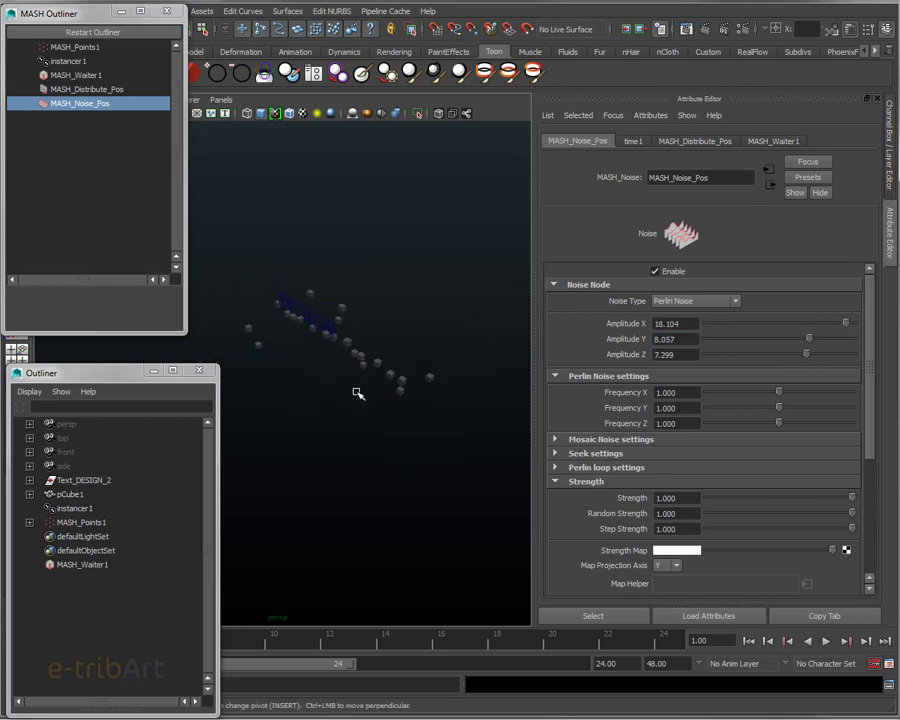
Step: Close the floating Outliner window and play the animation to preview the noise
{"action": "left_click_drag", "start_coordinate": [140, 378], "coordinate": [366, 357]}
{"action": "left_click", "coordinate": [425, 349]}
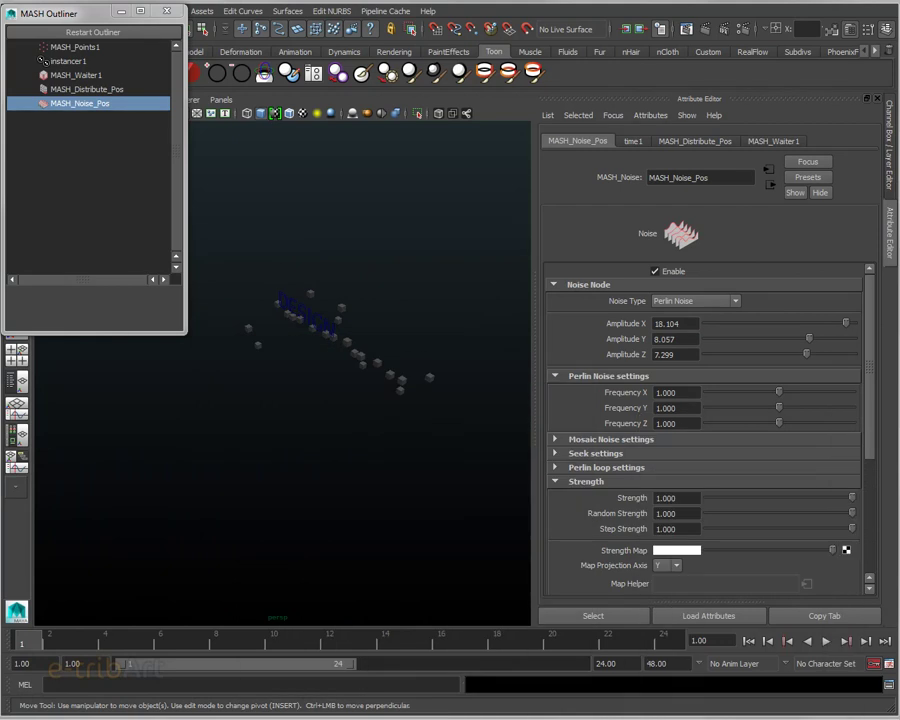
{"action": "key", "text": "alt+v"}
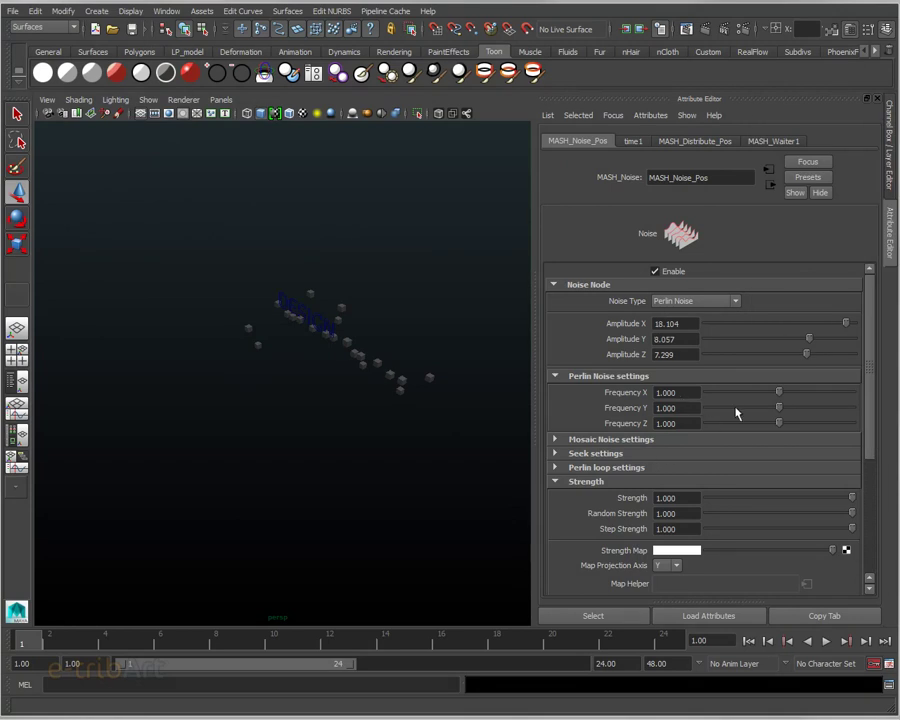
Step: Raise the noise frequencies to about 1.4 and scrub the timeline to check the scatter
{"action": "mouse_move", "coordinate": [777, 394]}
{"action": "left_mouse_down"}
{"action": "mouse_move", "coordinate": [796, 393]}
{"action": "mouse_move", "coordinate": [811, 430]}
{"action": "mouse_move", "coordinate": [807, 393]}
{"action": "mouse_move", "coordinate": [808, 408]}
{"action": "left_mouse_up"}
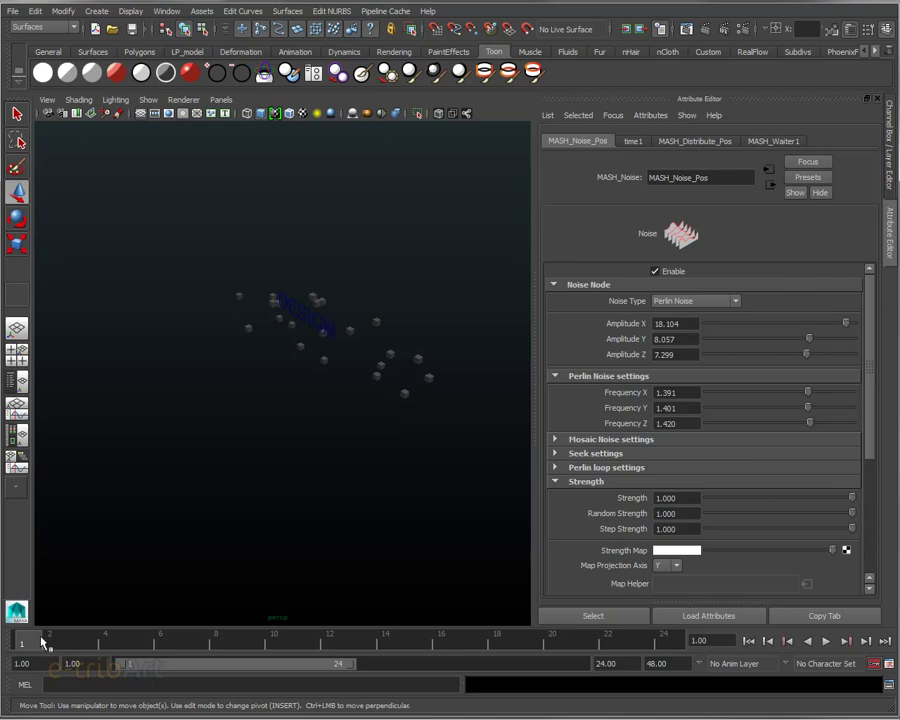
{"action": "left_click_drag", "start_coordinate": [40, 640], "coordinate": [357, 640]}
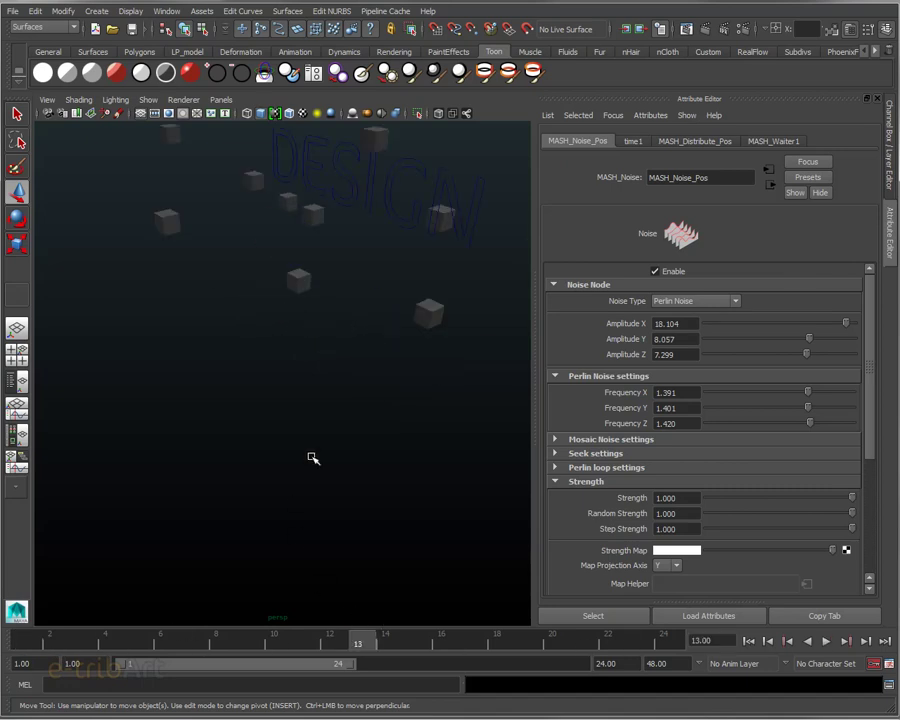
{"action": "mouse_move", "coordinate": [308, 464]}
{"action": "left_mouse_down", "text": "alt"}
{"action": "mouse_move", "coordinate": [230, 518]}
{"action": "mouse_move", "coordinate": [210, 476]}
{"action": "left_mouse_up", "text": "alt"}
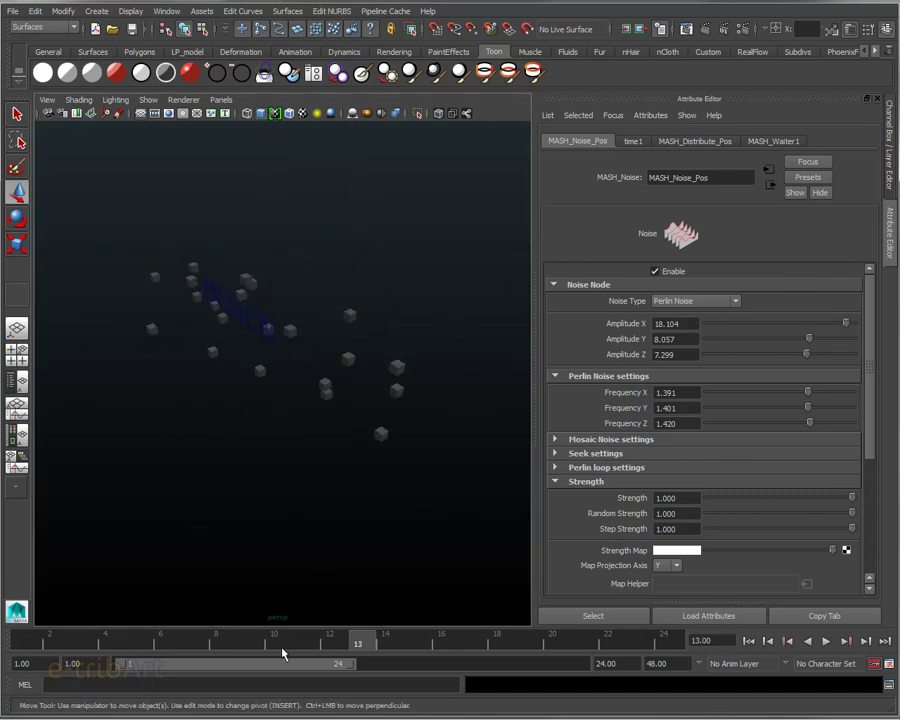
{"action": "left_click_drag", "start_coordinate": [372, 643], "coordinate": [496, 619]}
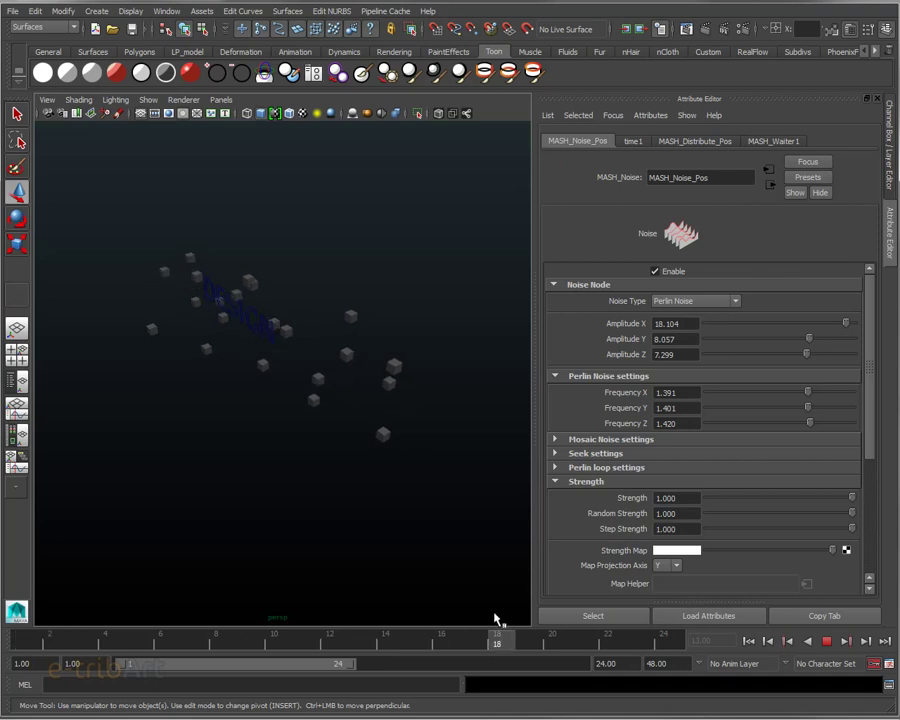
{"action": "key", "text": "Escape"}
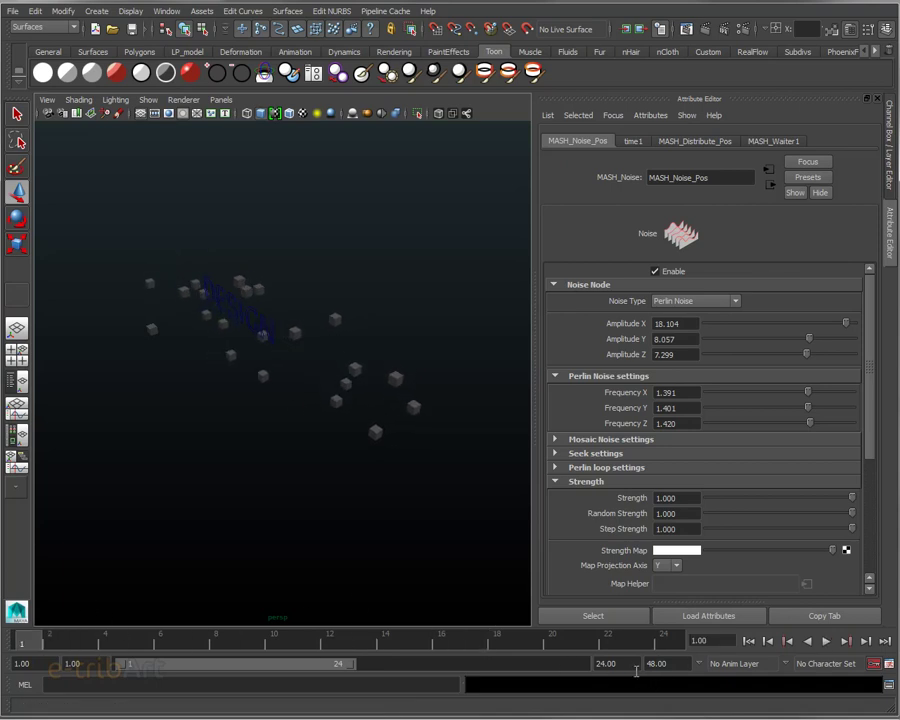
Step: Extend the playback range to end at frame 250 and scrub the longer animation
{"action": "double_click", "coordinate": [634, 668]}
{"action": "type", "text": "5"}
{"action": "key", "text": "BackSpace"}
{"action": "type", "text": "0"}
{"action": "key", "text": "Return"}
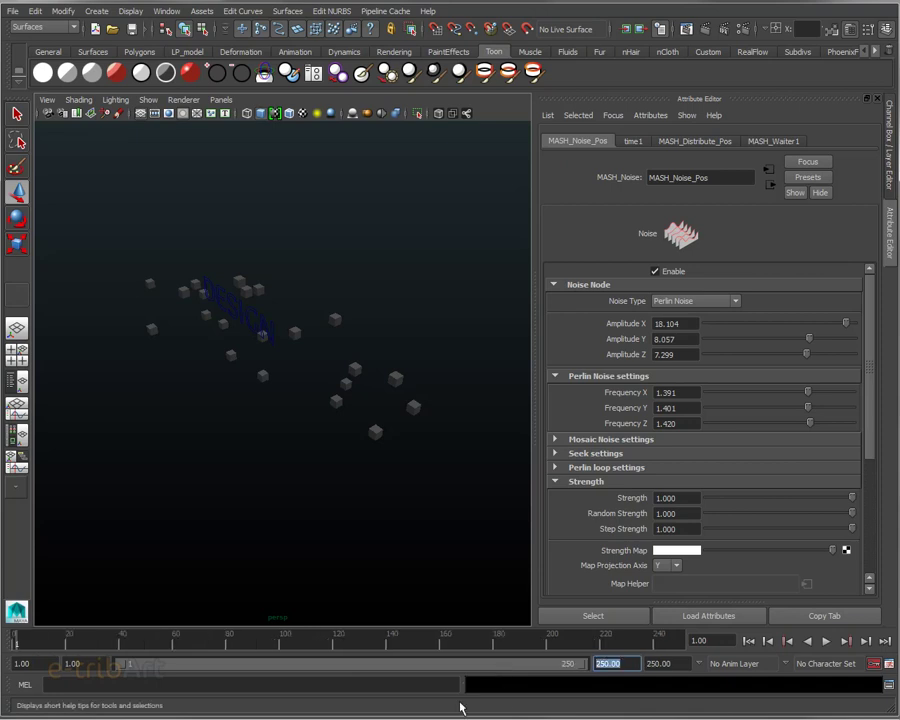
{"action": "mouse_move", "coordinate": [52, 644]}
{"action": "left_mouse_down"}
{"action": "mouse_move", "coordinate": [636, 655]}
{"action": "mouse_move", "coordinate": [30, 650]}
{"action": "left_mouse_up"}
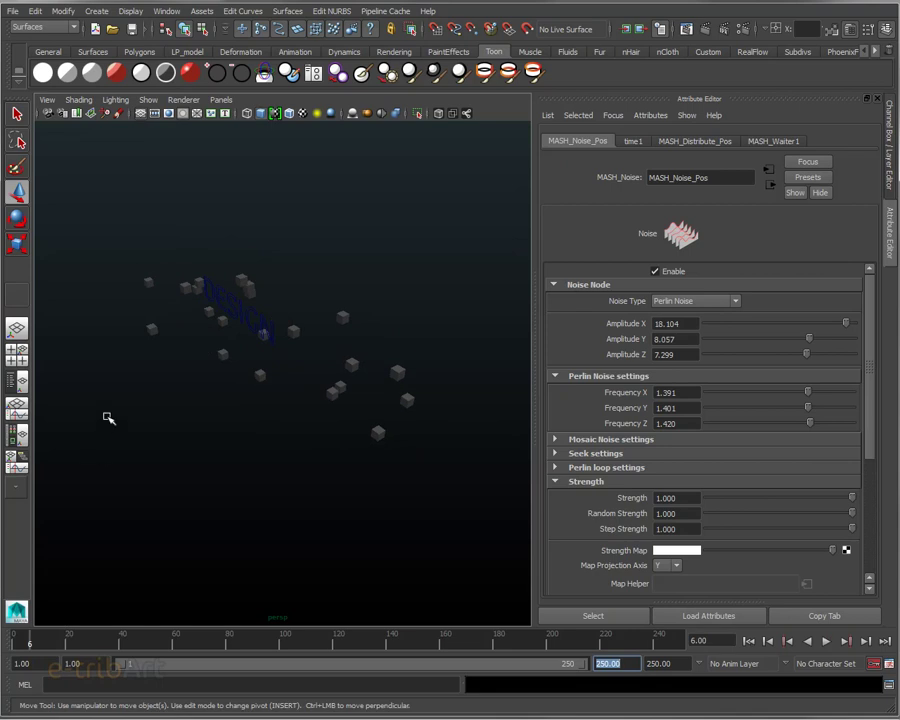
Step: Select a cube, run the animation to about frame 220, stop it, and show MASH_Waiter1 settings
{"action": "left_click", "coordinate": [151, 329]}
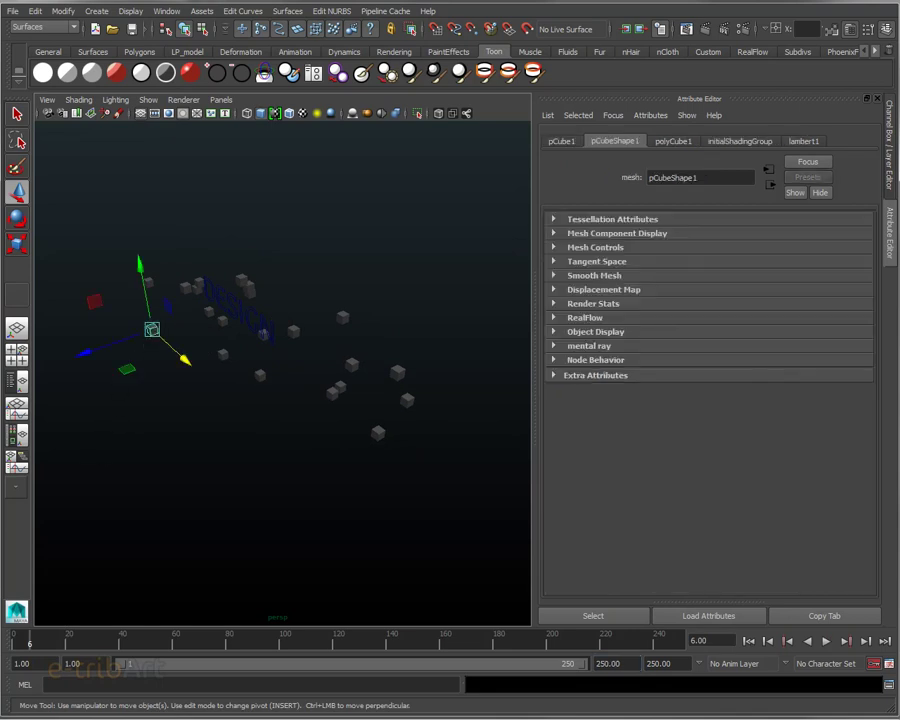
{"action": "left_click_drag", "start_coordinate": [22, 638], "coordinate": [612, 632]}
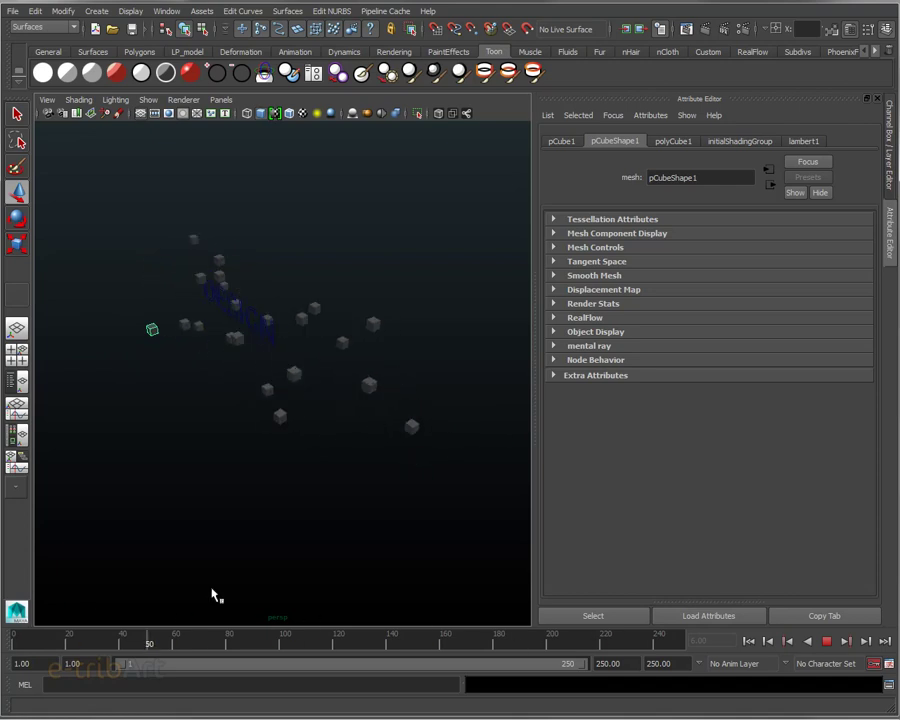
{"action": "key", "text": "Escape"}
{"action": "key", "text": "alt+shift+v"}
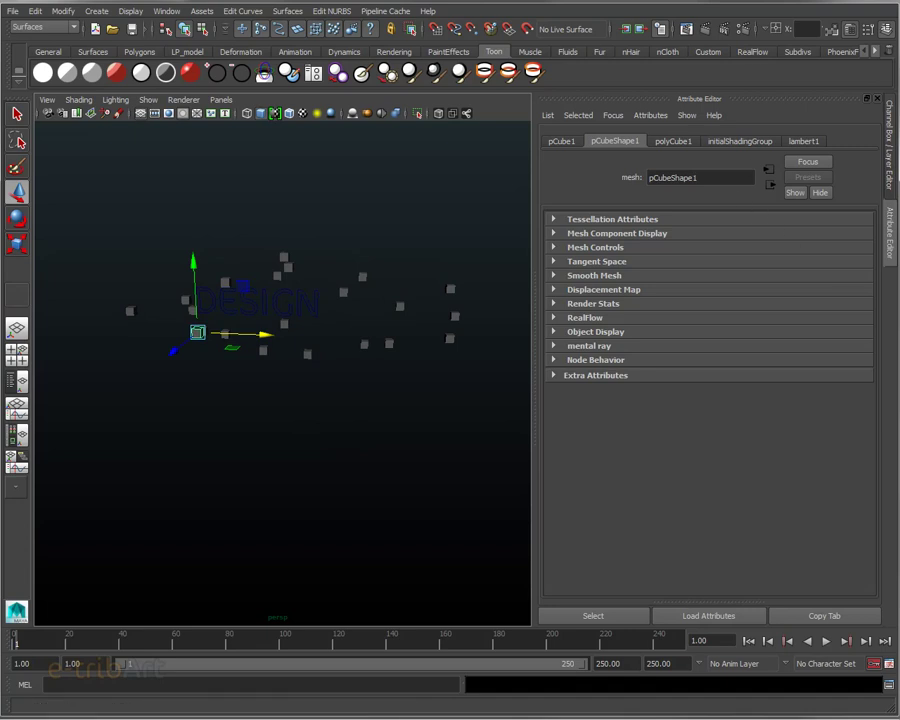
{"action": "left_click", "coordinate": [449, 338]}
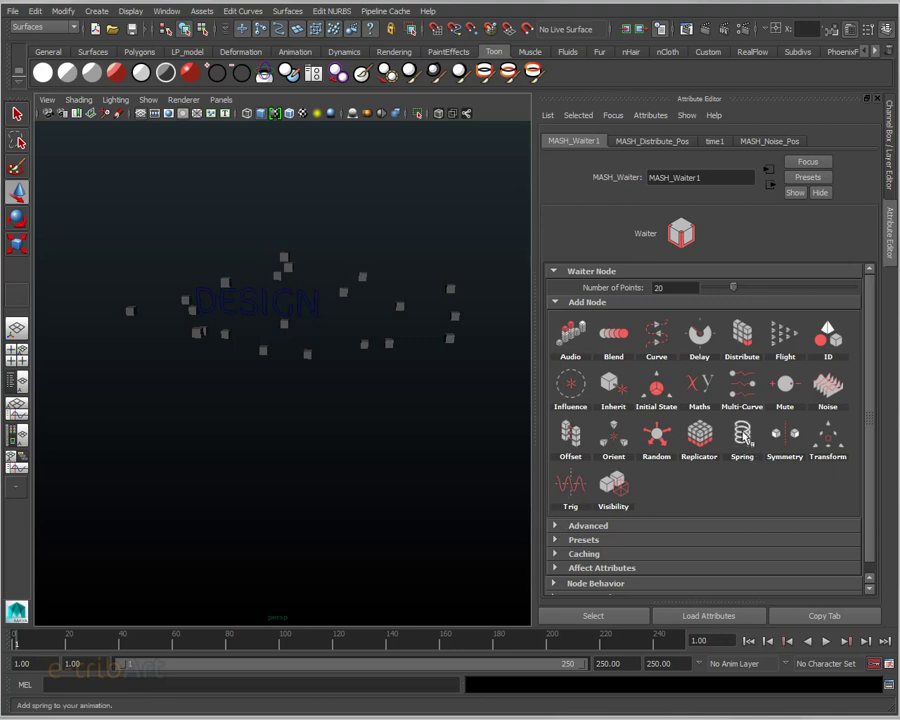
Step: Zoom and orbit the view around the noisy cubes and the DESIGN text
{"action": "scroll", "coordinate": [293, 402], "scroll_direction": "up", "scroll_amount": 3}
{"action": "scroll", "coordinate": [299, 393], "scroll_direction": "up", "scroll_amount": 3}
{"action": "scroll", "coordinate": [299, 392], "scroll_direction": "down", "scroll_amount": 3}
{"action": "scroll", "coordinate": [288, 416], "scroll_direction": "down", "scroll_amount": 2}
{"action": "mouse_move", "coordinate": [288, 416]}
{"action": "left_mouse_down", "text": "alt"}
{"action": "mouse_move", "coordinate": [286, 431]}
{"action": "mouse_move", "coordinate": [279, 305]}
{"action": "left_mouse_up", "text": "alt"}
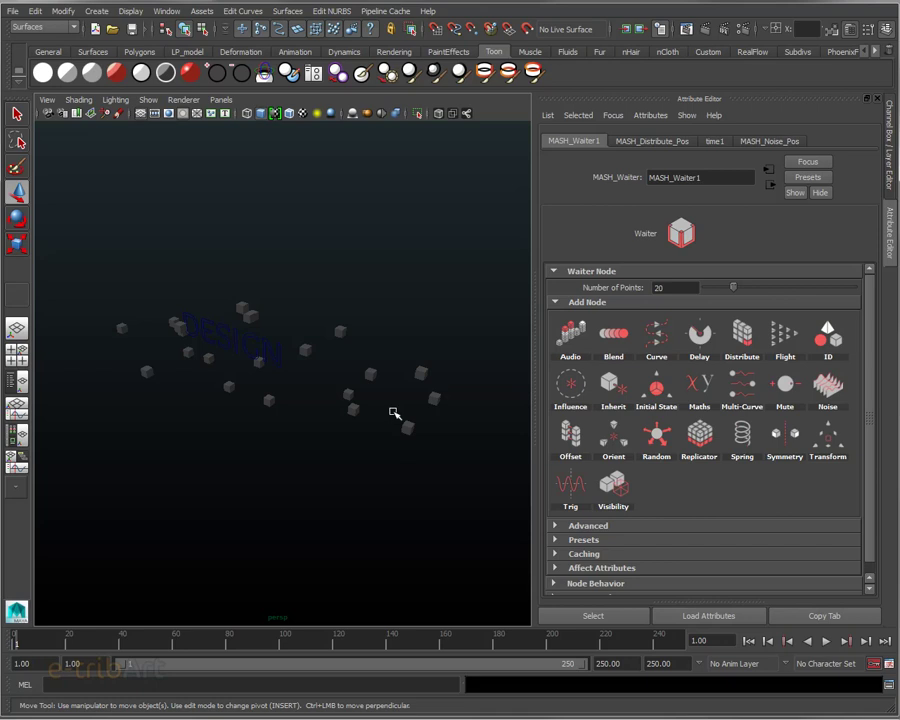
{"action": "mouse_move", "coordinate": [394, 413]}
{"action": "left_mouse_down", "text": "alt"}
{"action": "mouse_move", "coordinate": [394, 388]}
{"action": "mouse_move", "coordinate": [376, 384]}
{"action": "mouse_move", "coordinate": [355, 338]}
{"action": "left_mouse_up", "text": "alt"}
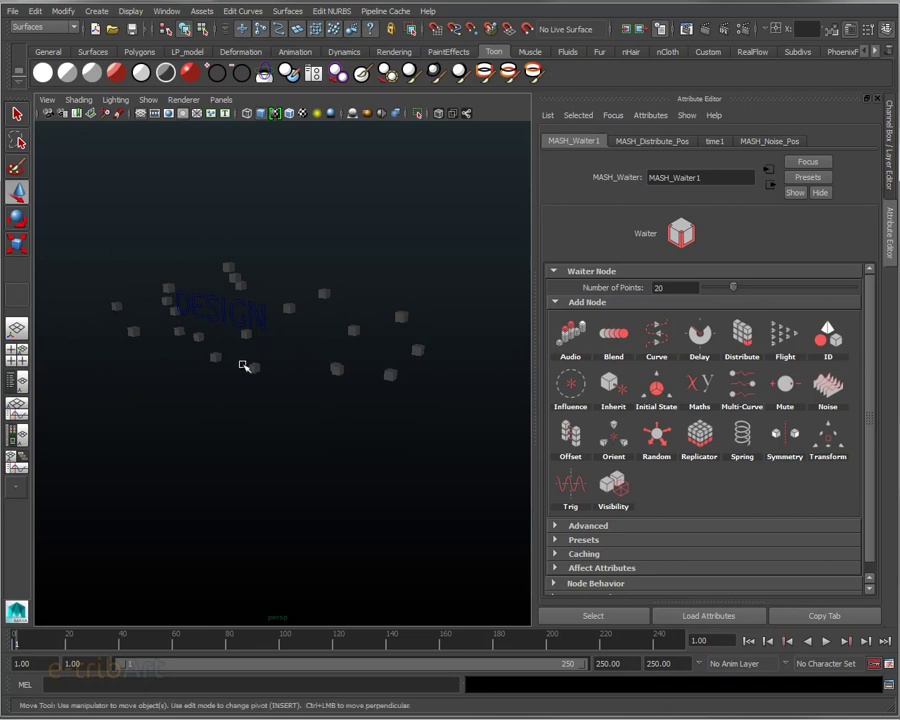
{"action": "mouse_move", "coordinate": [356, 386]}
{"action": "left_mouse_down", "text": "alt"}
{"action": "mouse_move", "coordinate": [352, 402]}
{"action": "mouse_move", "coordinate": [210, 392]}
{"action": "mouse_move", "coordinate": [394, 368]}
{"action": "left_mouse_up", "text": "alt"}
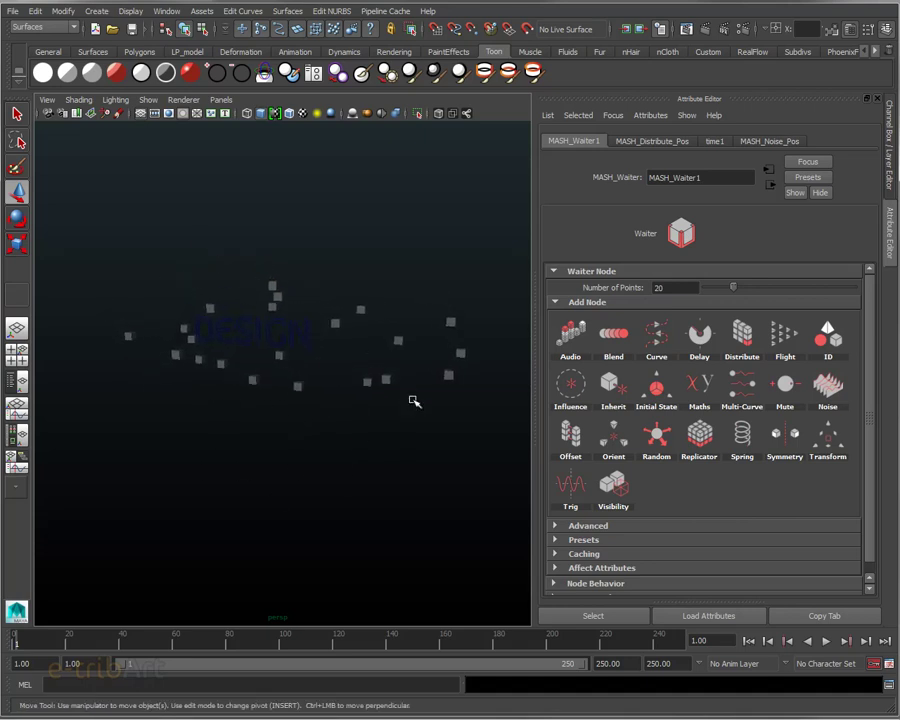
{"action": "left_click_drag", "start_coordinate": [402, 398], "coordinate": [393, 405], "text": "alt"}
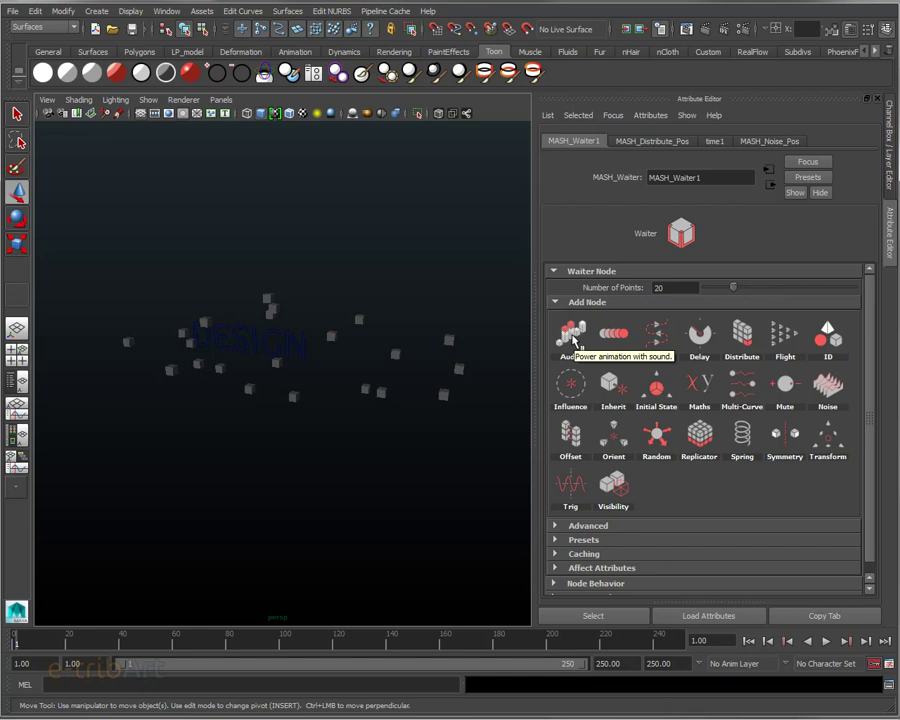
{"action": "mouse_move", "coordinate": [292, 496]}
{"action": "left_mouse_down", "text": "alt"}
{"action": "mouse_move", "coordinate": [277, 489]}
{"action": "mouse_move", "coordinate": [280, 506]}
{"action": "left_mouse_up", "text": "alt"}
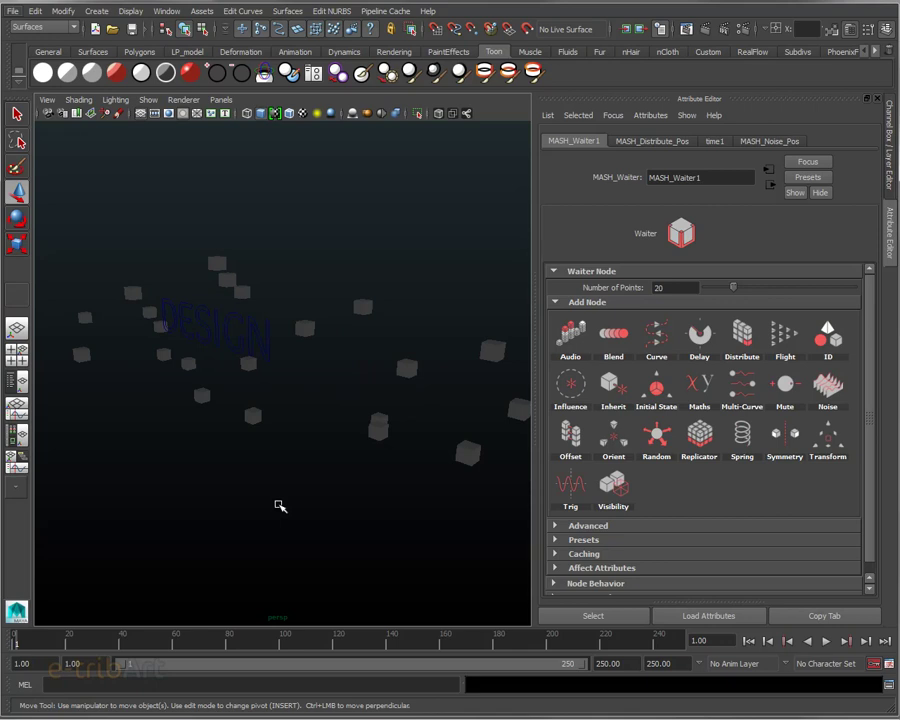
{"action": "left_click_drag", "start_coordinate": [283, 497], "coordinate": [258, 390], "text": "alt"}
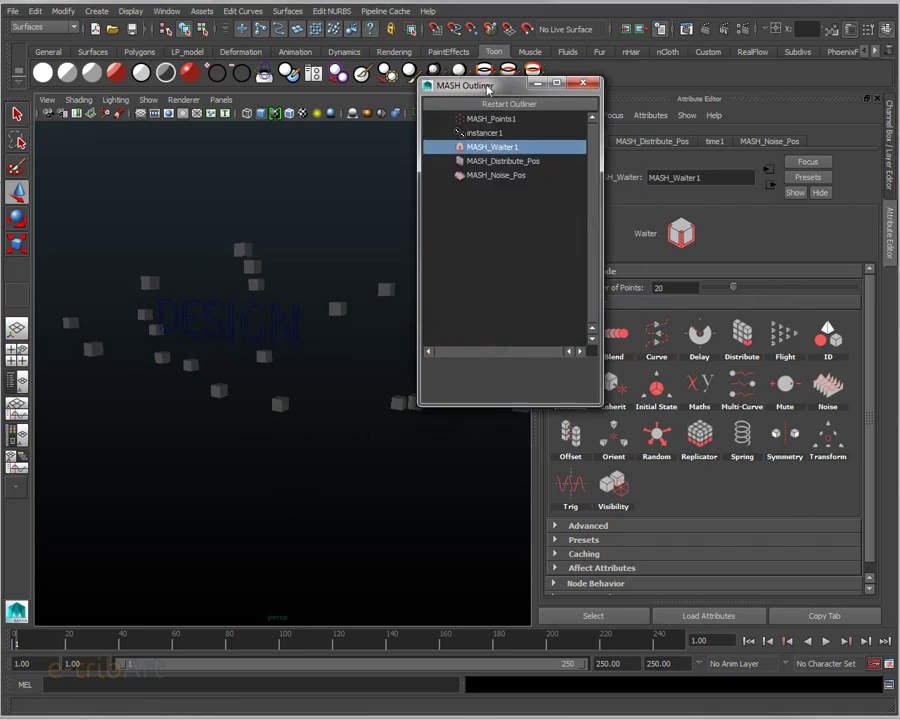
Step: Delete the old MASH nodes from Points to Noise and close the emptied MASH Outliner
{"action": "left_click", "coordinate": [496, 87]}
{"action": "left_click", "coordinate": [487, 141], "text": "shift"}
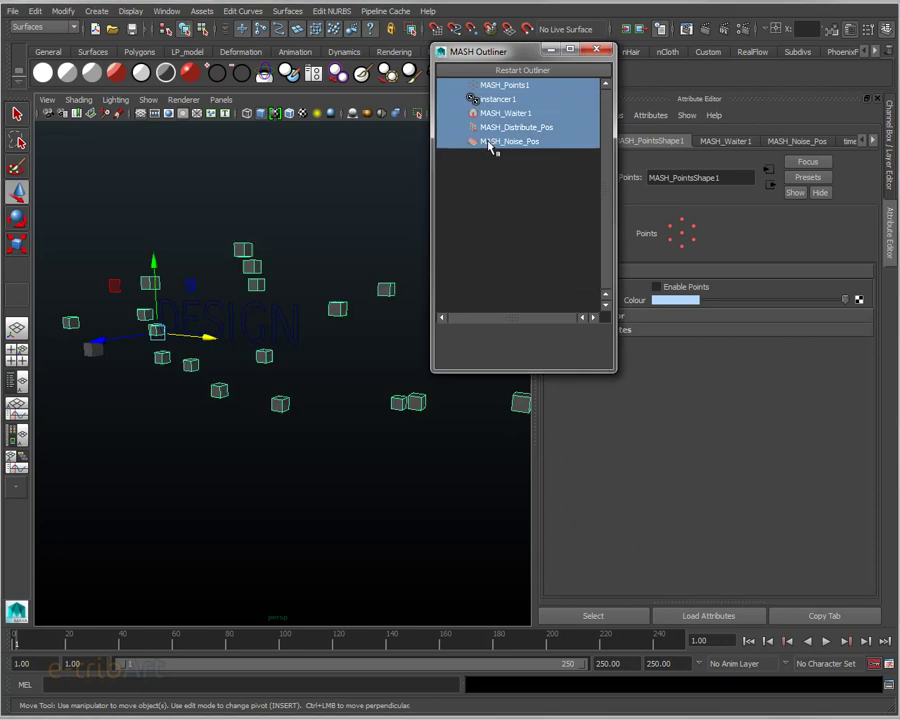
{"action": "key", "text": "Delete"}
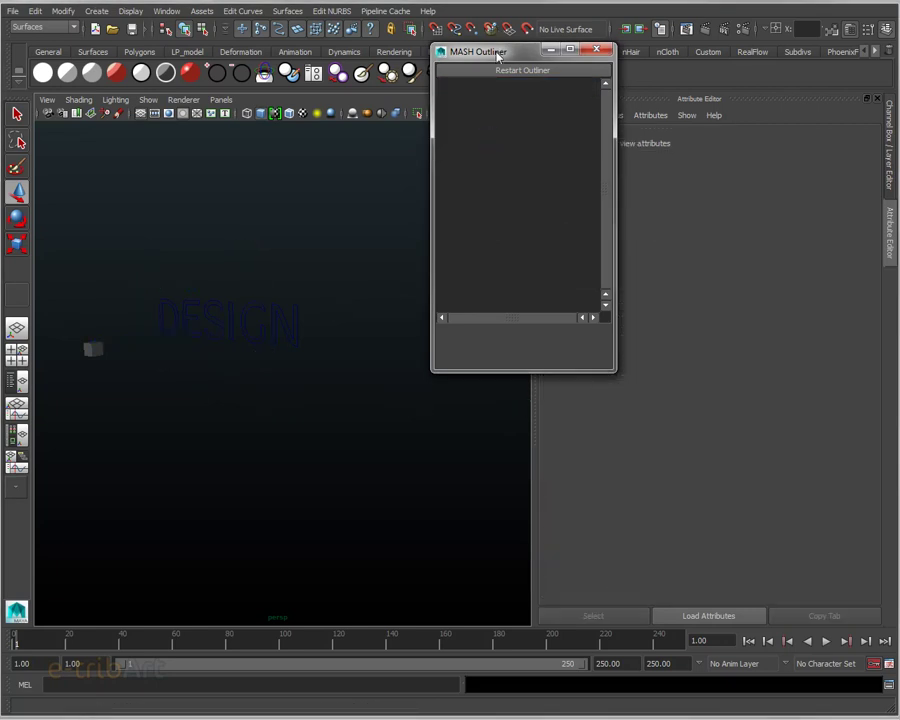
{"action": "left_click", "coordinate": [597, 48]}
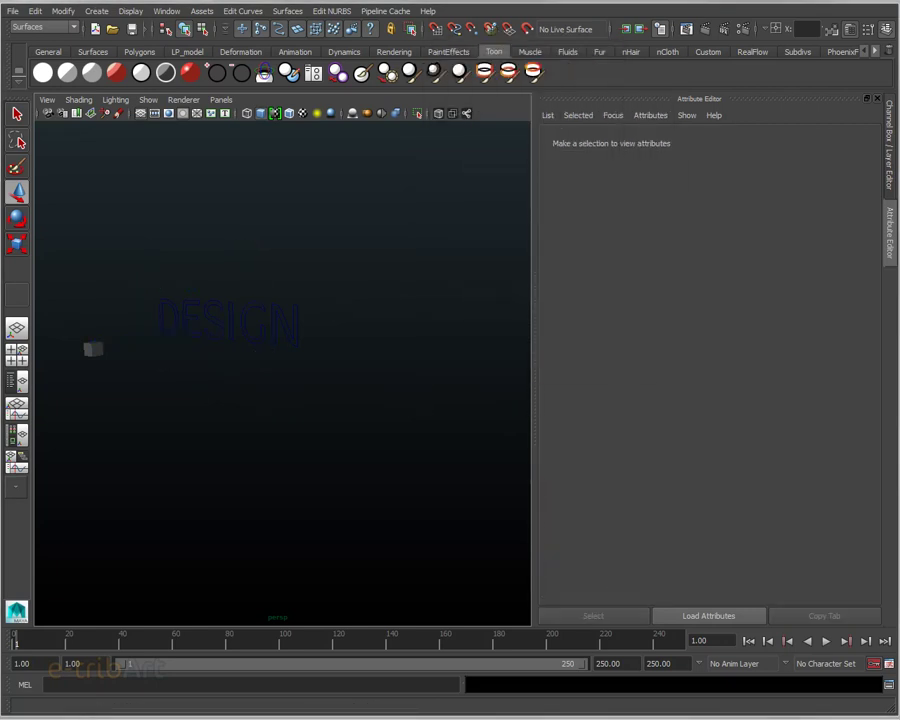
{"action": "left_click_drag", "start_coordinate": [72, 328], "coordinate": [96, 372]}
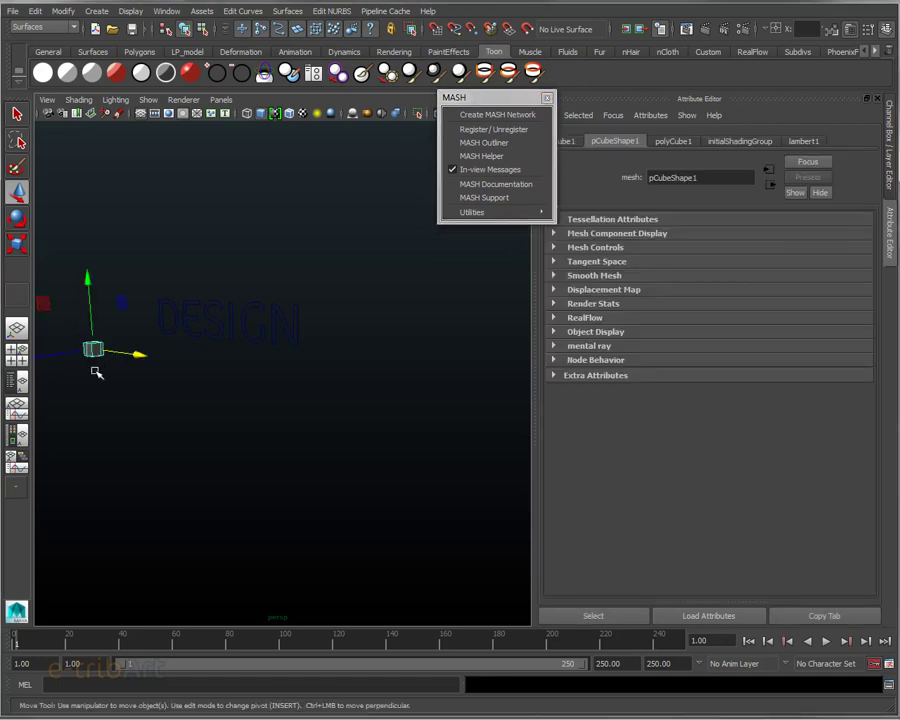
{"action": "left_click", "coordinate": [73, 367]}
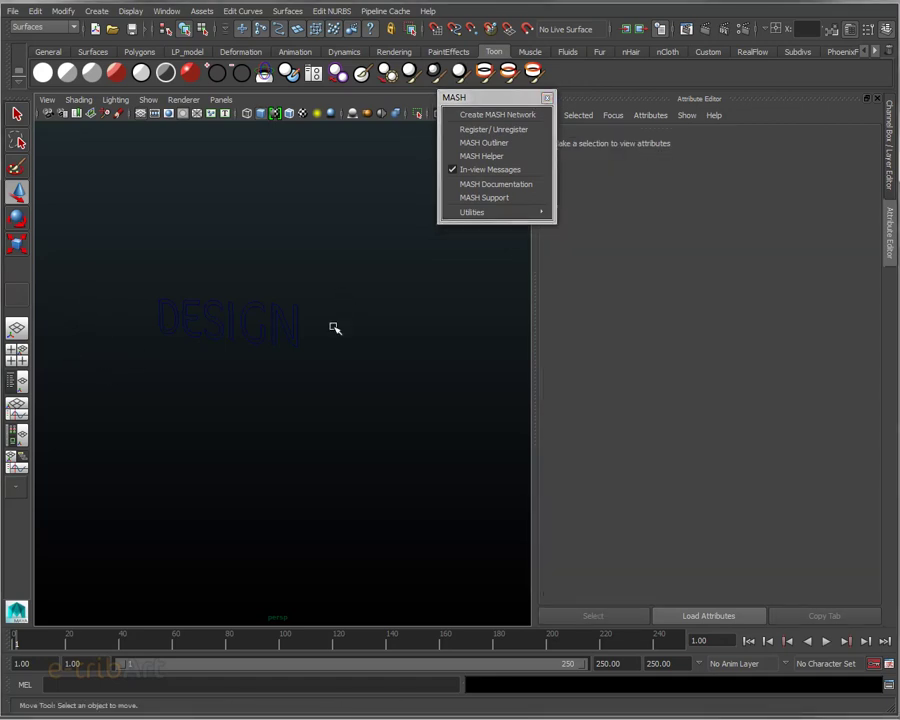
Step: Create a new MASH network and inspect instancer1, MASH_Points1 and MASH_Waiter1 settings
{"action": "left_click", "coordinate": [492, 118]}
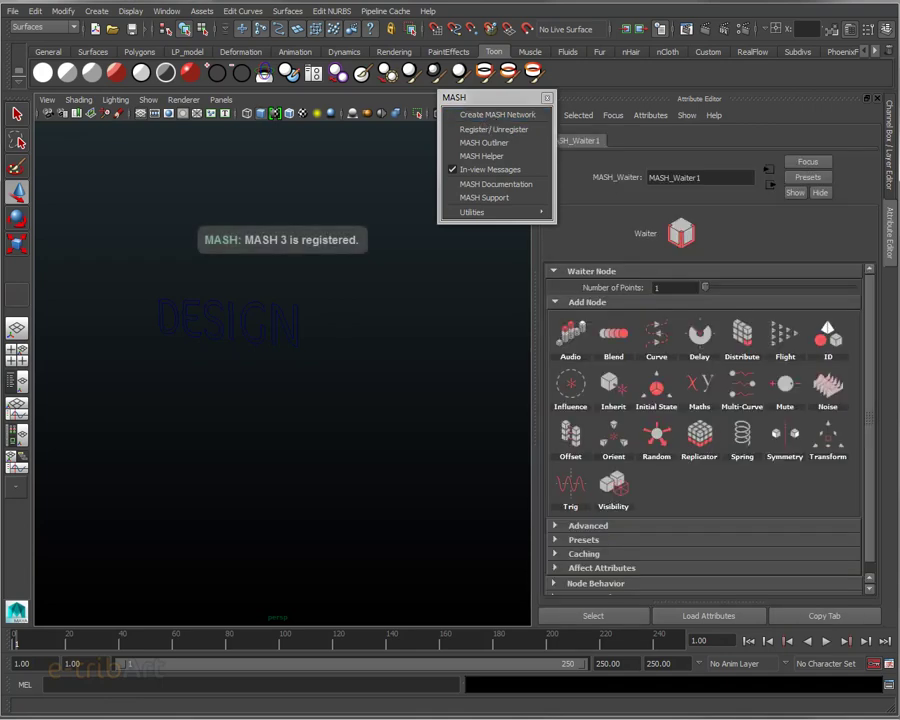
{"action": "left_click", "coordinate": [484, 142]}
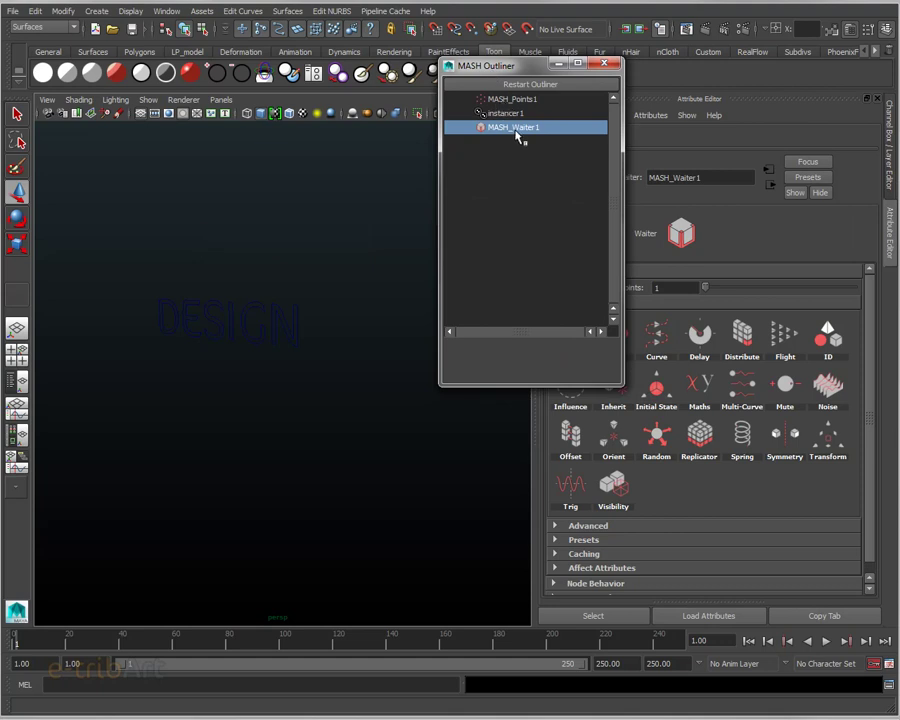
{"action": "left_click", "coordinate": [513, 115]}
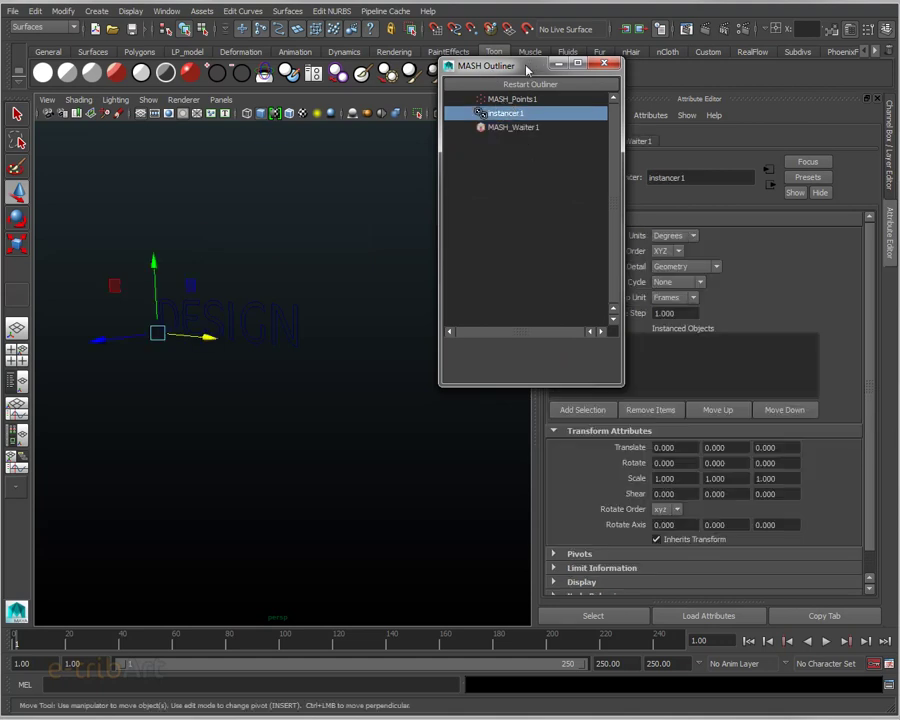
{"action": "left_click_drag", "start_coordinate": [520, 65], "coordinate": [423, 72]}
{"action": "left_click", "coordinate": [416, 105]}
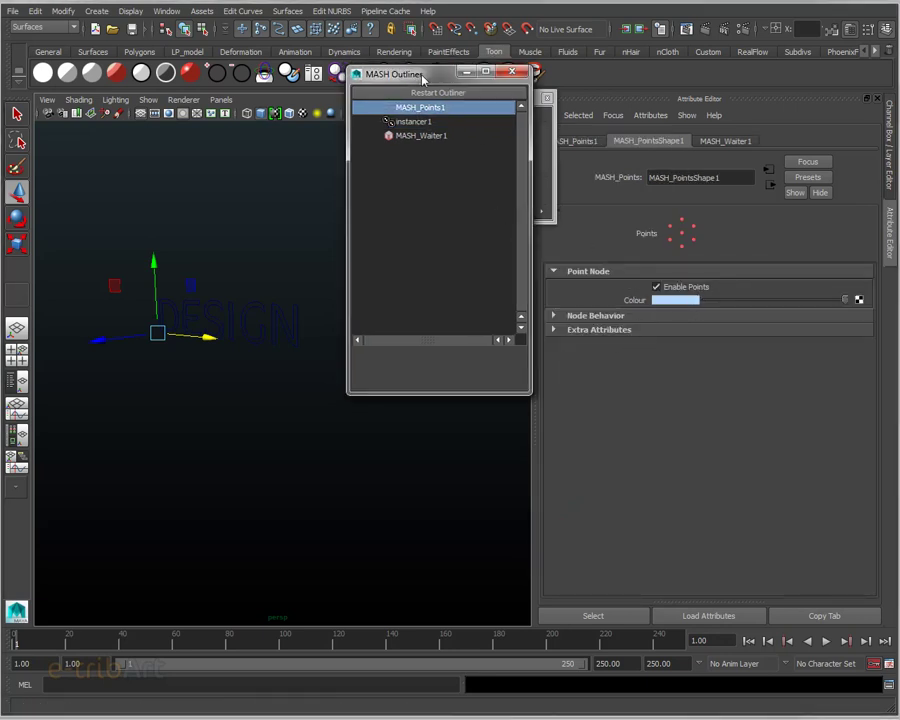
{"action": "left_click_drag", "start_coordinate": [420, 76], "coordinate": [895, 76]}
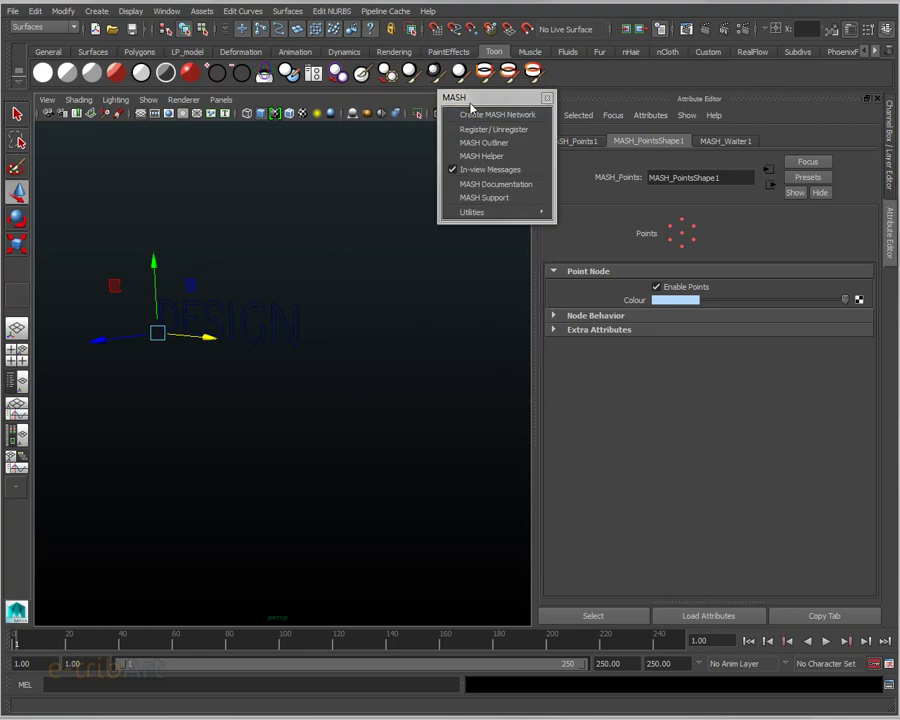
{"action": "left_click_drag", "start_coordinate": [468, 97], "coordinate": [895, 97]}
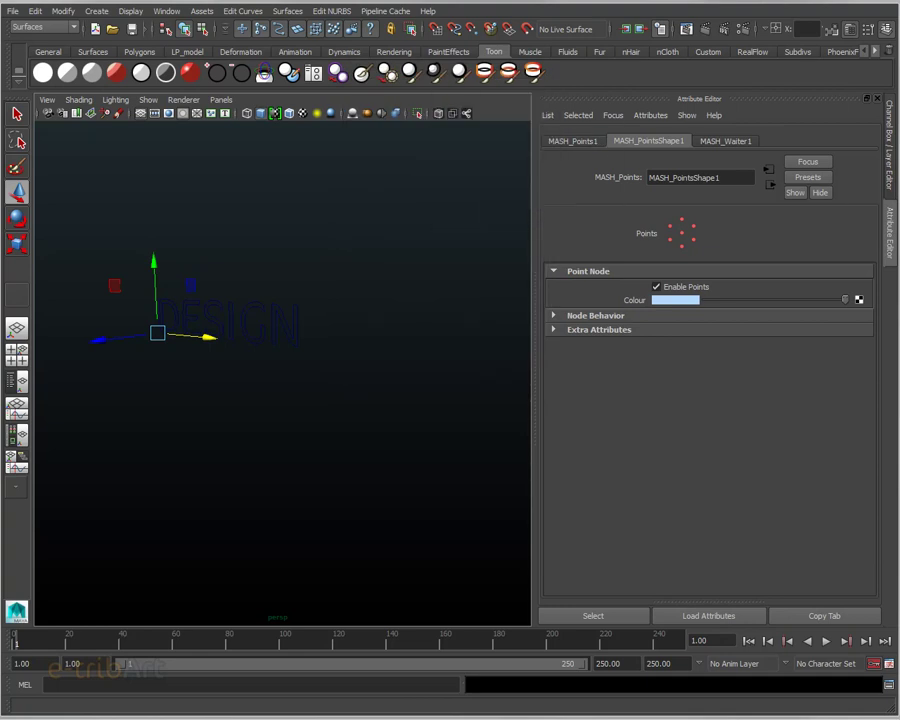
{"action": "left_click", "coordinate": [725, 140]}
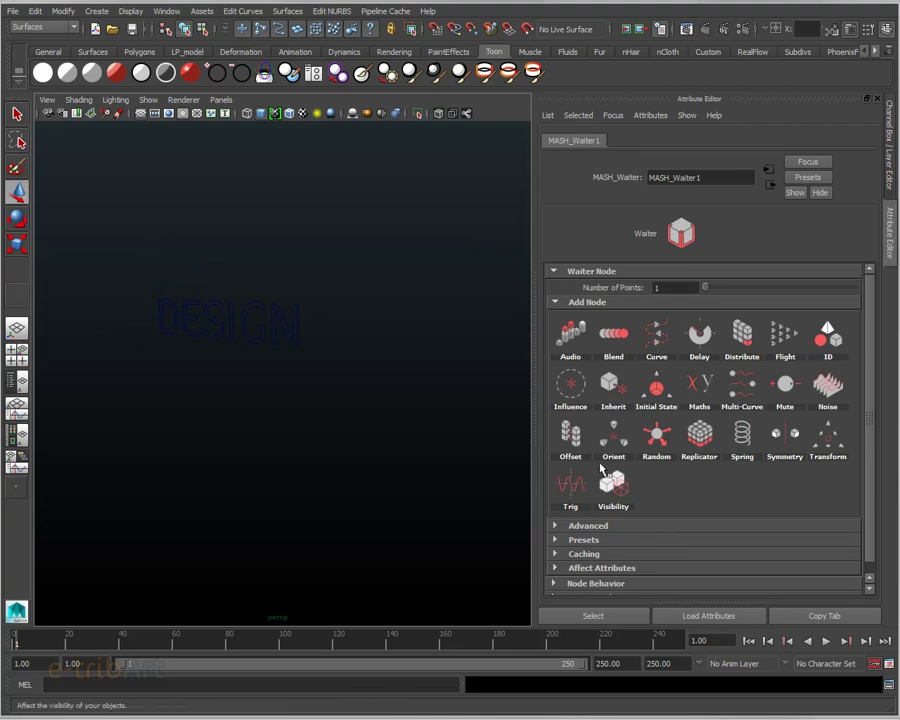
Step: Add a Curve node (MASH_Curve_Pos) to the network and marquee-select the DESIGN text curves
{"action": "left_click", "coordinate": [682, 348]}
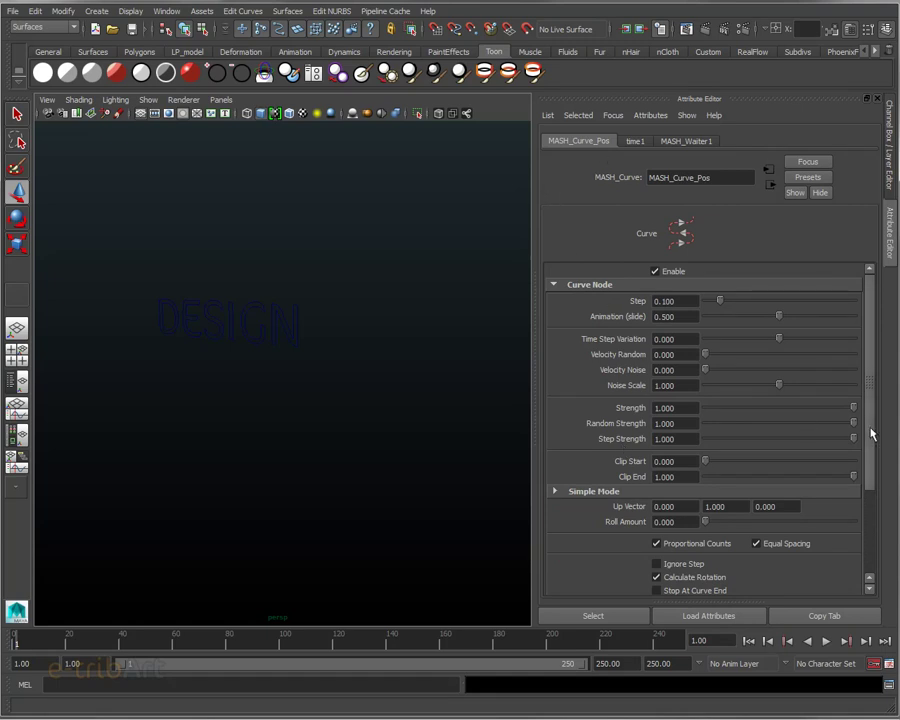
{"action": "scroll", "coordinate": [871, 435], "scroll_direction": "down", "scroll_amount": 3}
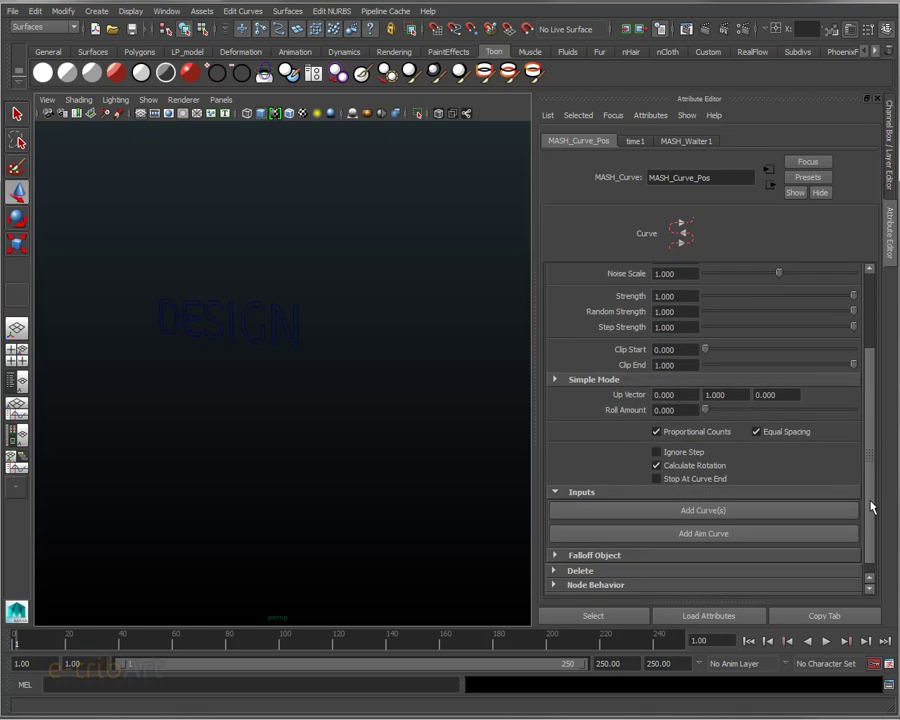
{"action": "scroll", "coordinate": [872, 445], "scroll_direction": "up", "scroll_amount": 2}
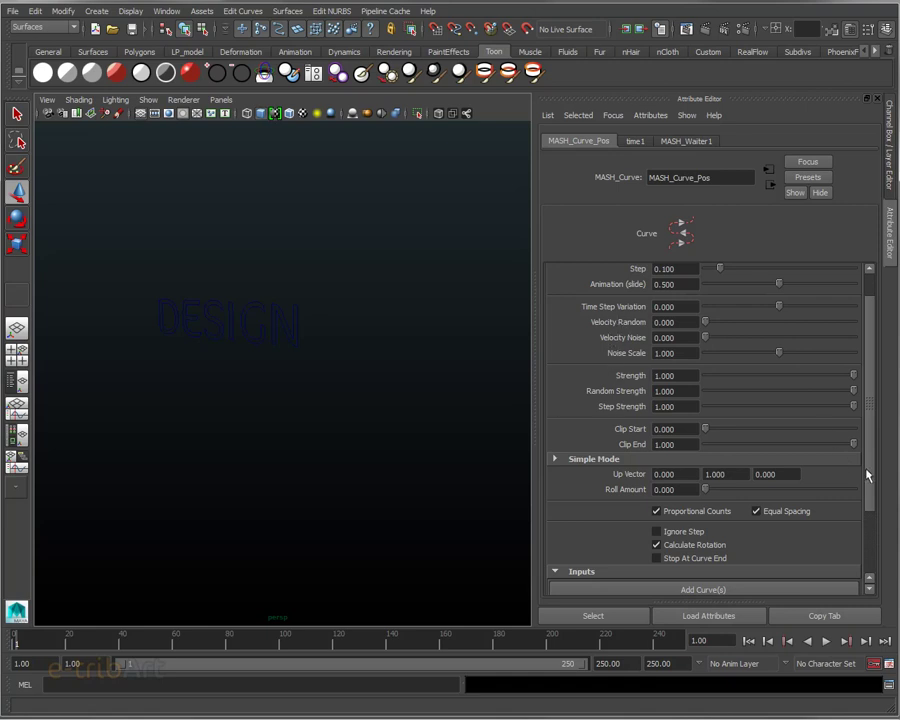
{"action": "left_click_drag", "start_coordinate": [867, 475], "coordinate": [878, 552]}
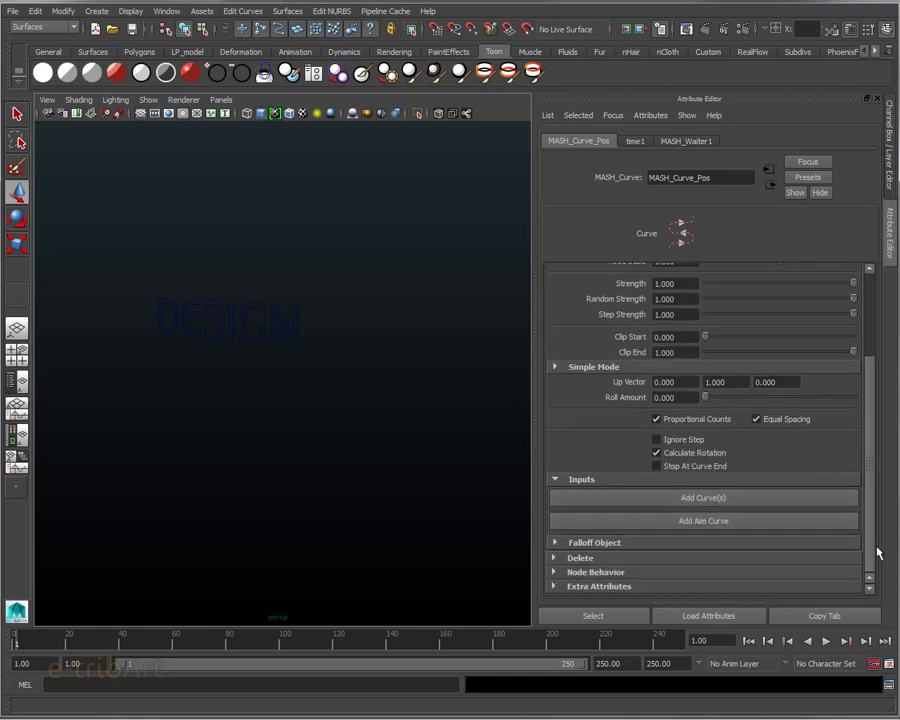
{"action": "left_click_drag", "start_coordinate": [141, 267], "coordinate": [290, 352]}
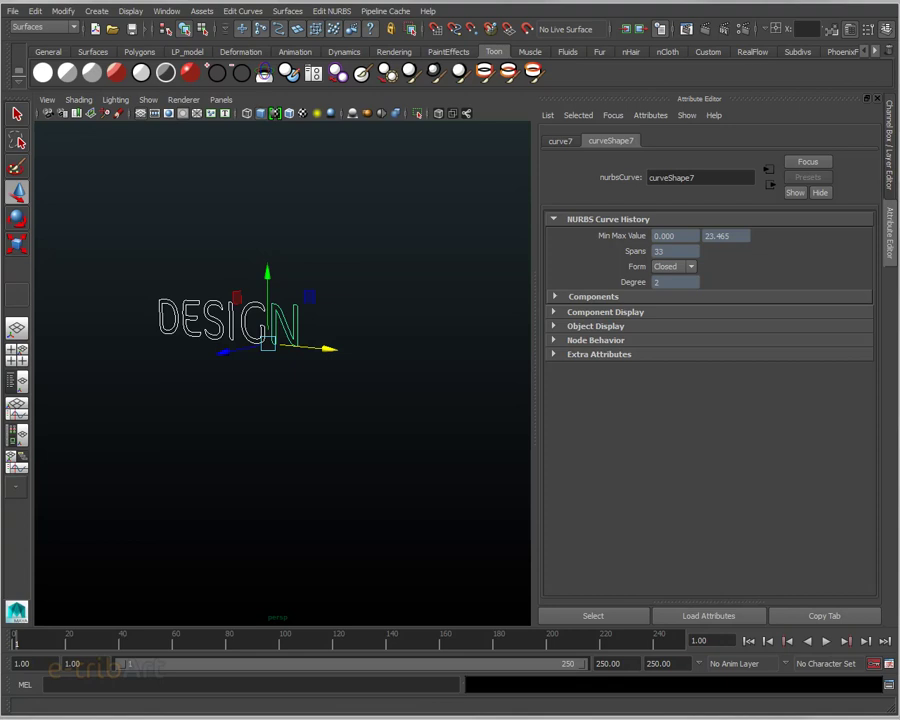
Step: Connect the seven DESIGN curves to MASH_Curve_Pos with Add Curve(s), then edit MASH_Waiter1's Number of Points
{"action": "left_click", "coordinate": [555, 150]}
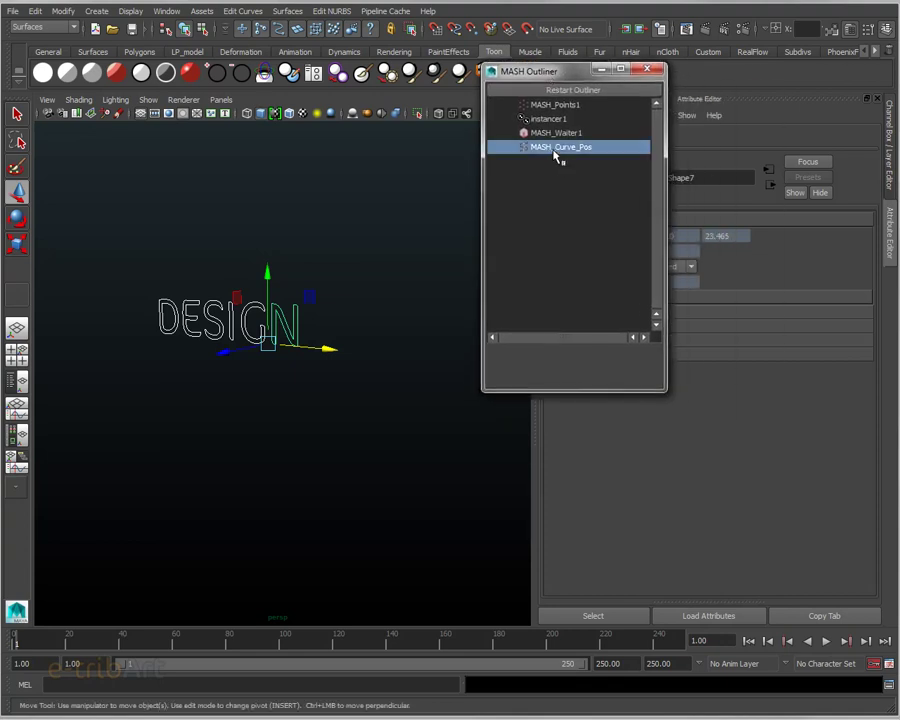
{"action": "left_click_drag", "start_coordinate": [562, 71], "coordinate": [409, 53]}
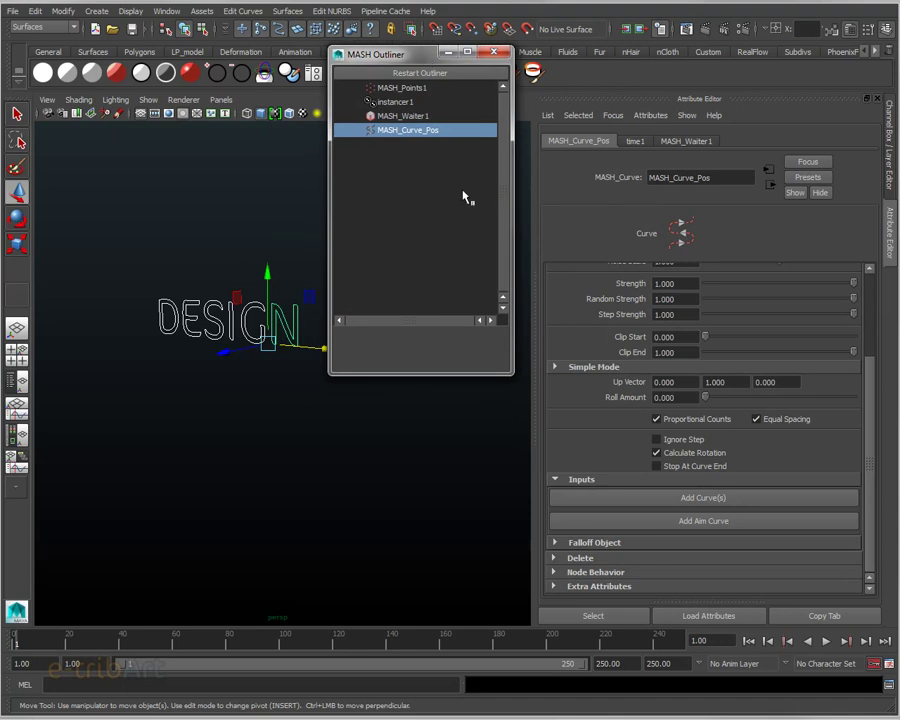
{"action": "left_click", "coordinate": [649, 497]}
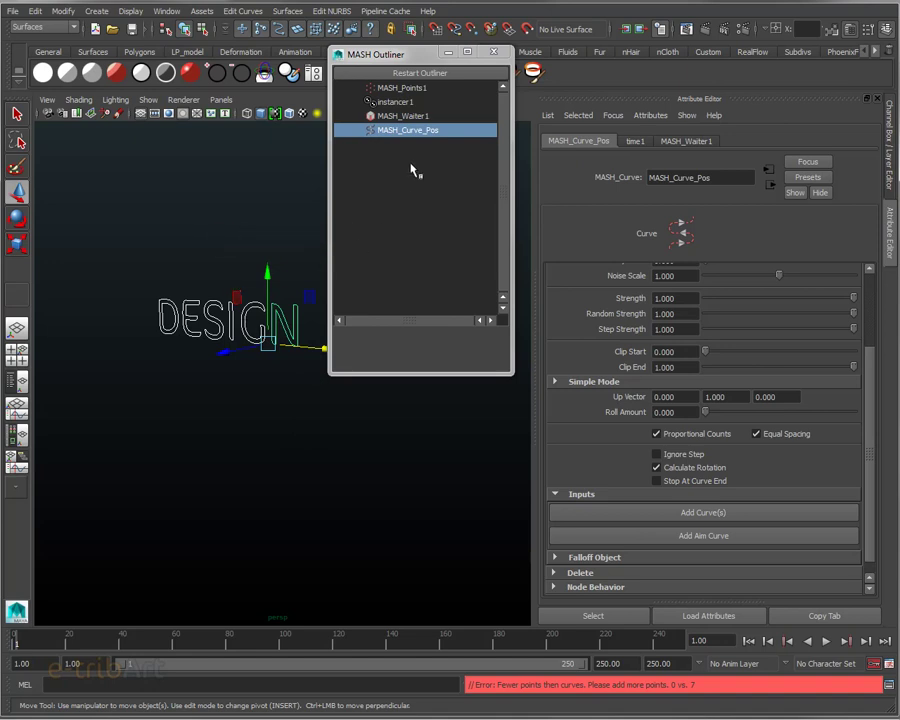
{"action": "left_click", "coordinate": [412, 74]}
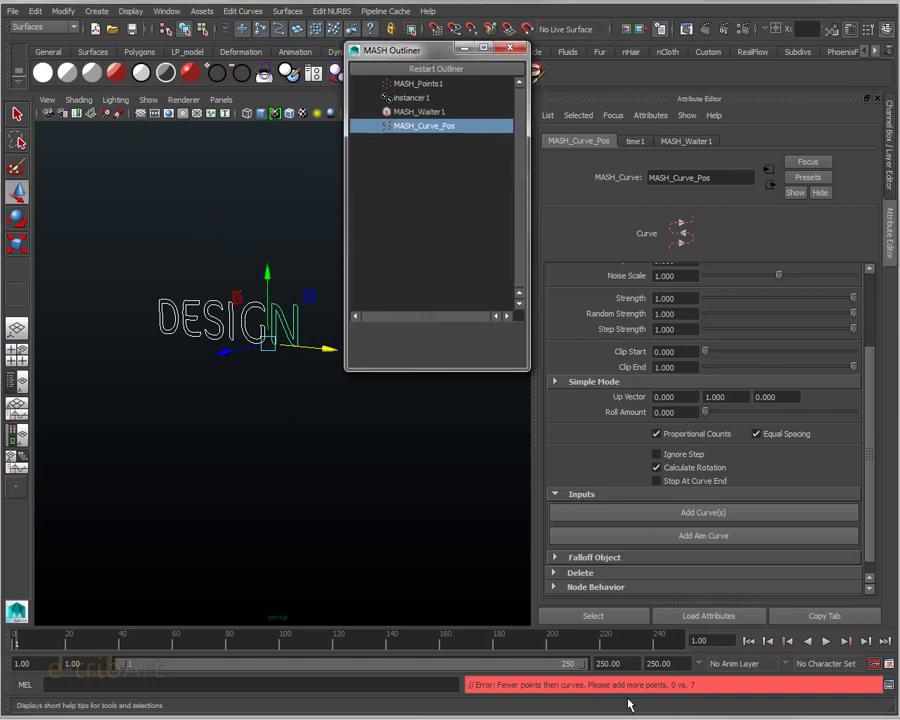
{"action": "left_click", "coordinate": [433, 85]}
{"action": "left_click", "coordinate": [411, 112]}
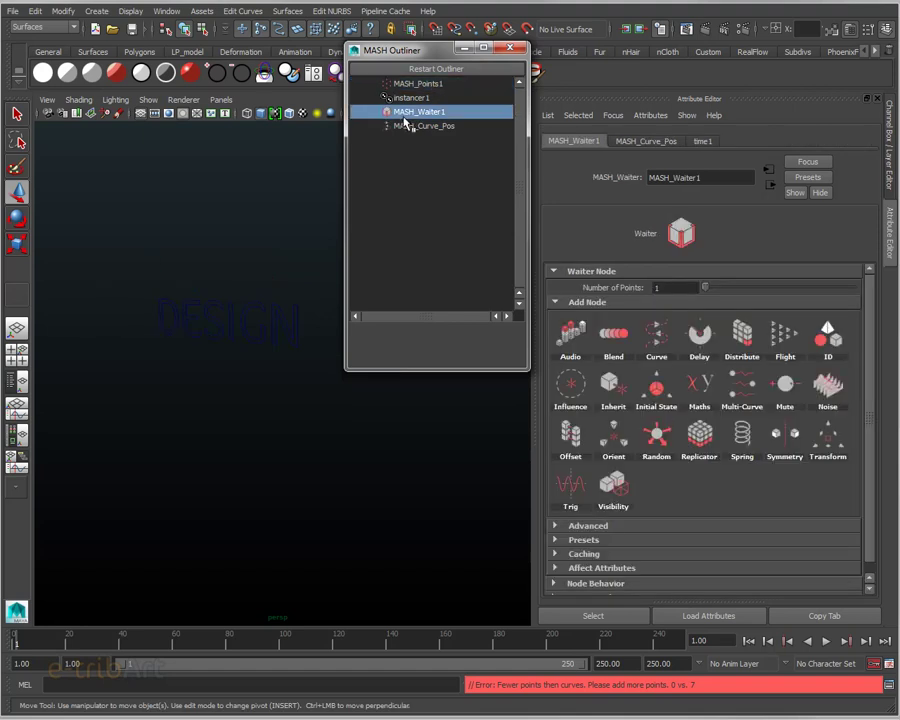
{"action": "left_click", "coordinate": [678, 287]}
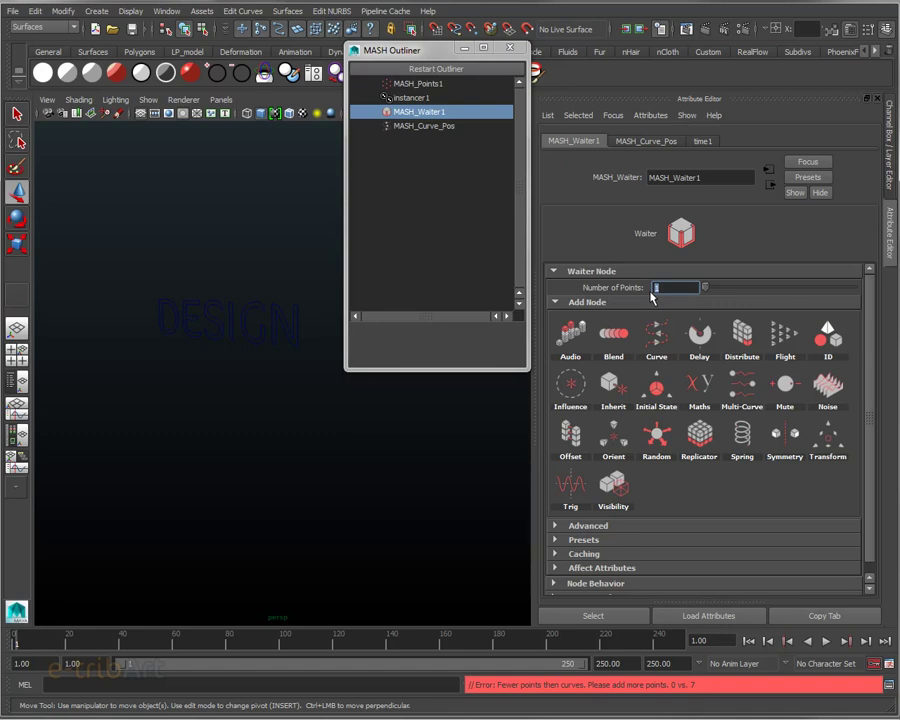
{"action": "type", "text": "25"}
Step: Set MASH_Waiter1's Number of Points to 30, zoom in, and preview the points along the letters
{"action": "key", "text": "Return"}
{"action": "type", "text": "30"}
{"action": "key", "text": "Return"}
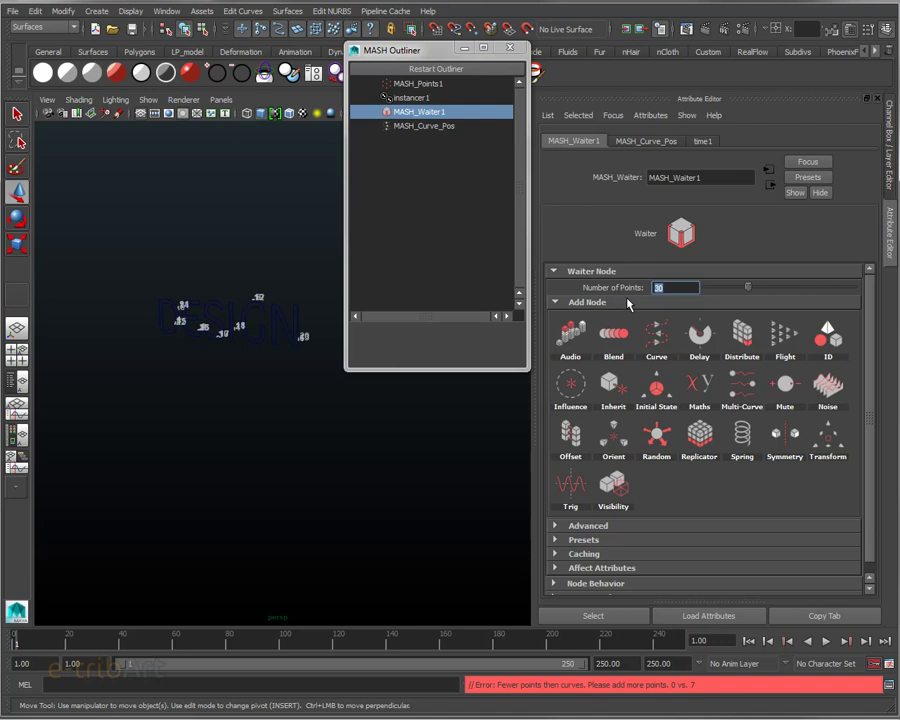
{"action": "left_click_drag", "start_coordinate": [395, 50], "coordinate": [442, 65]}
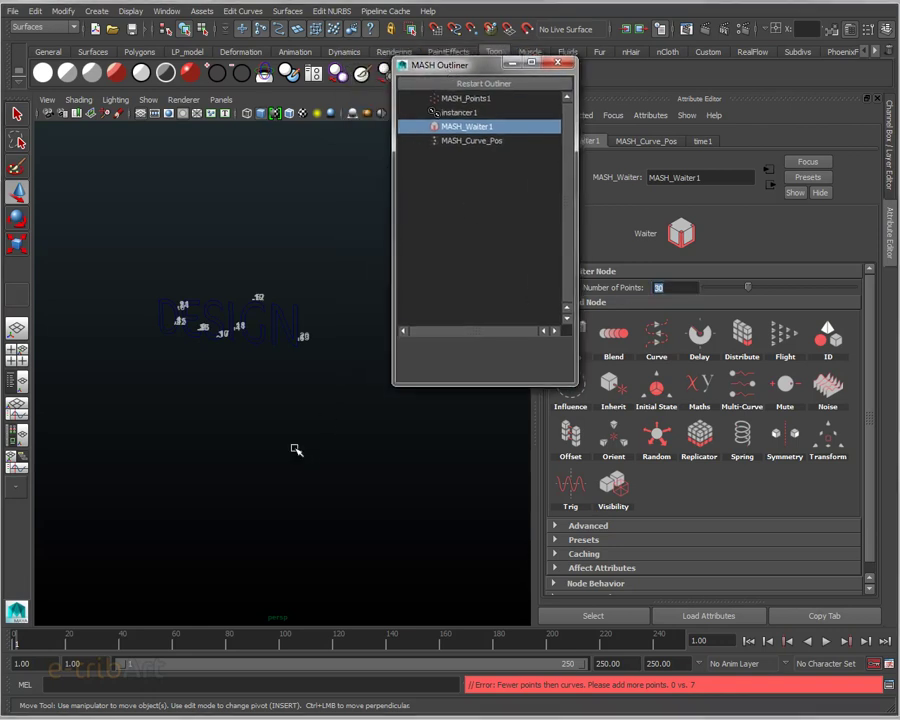
{"action": "scroll", "coordinate": [290, 440], "scroll_direction": "up", "scroll_amount": 5}
{"action": "left_click_drag", "start_coordinate": [286, 430], "coordinate": [334, 516], "text": "alt"}
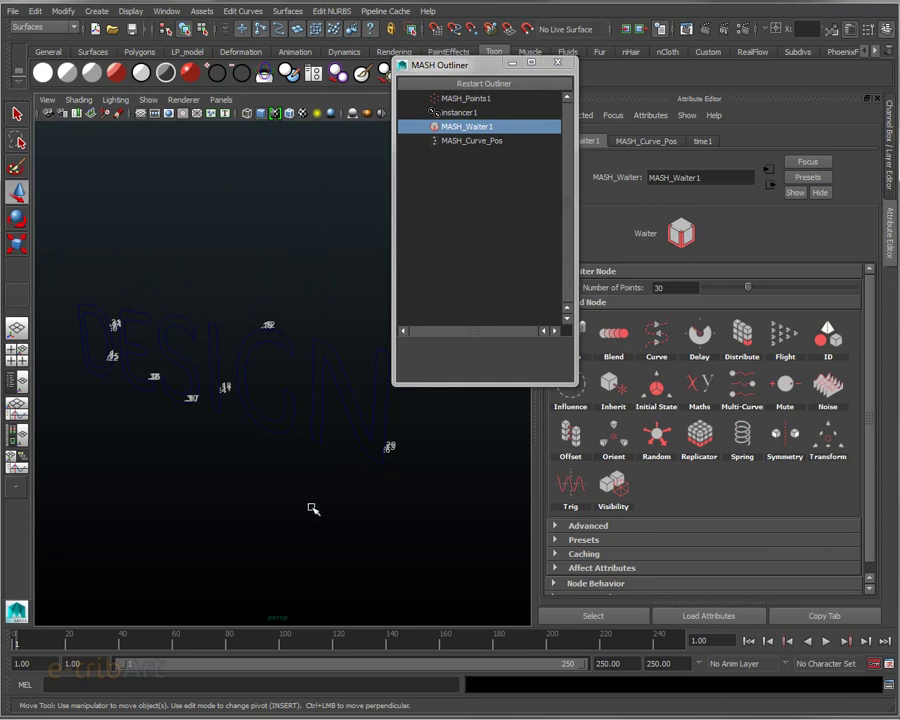
{"action": "left_click", "coordinate": [458, 141]}
{"action": "mouse_move", "coordinate": [24, 647]}
{"action": "left_mouse_down"}
{"action": "mouse_move", "coordinate": [100, 644]}
{"action": "mouse_move", "coordinate": [248, 662]}
{"action": "mouse_move", "coordinate": [284, 676]}
{"action": "mouse_move", "coordinate": [262, 664]}
{"action": "mouse_move", "coordinate": [10, 643]}
{"action": "left_mouse_up"}
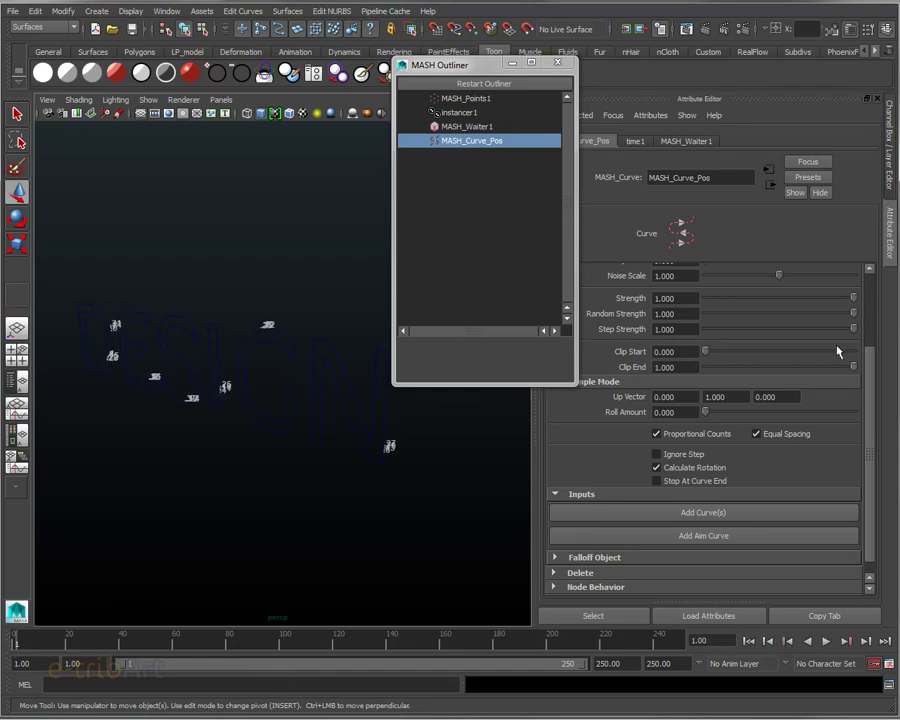
Step: Set the Curve node's Step to 2.000 and play the animation to check the motion
{"action": "scroll", "coordinate": [858, 320], "scroll_direction": "up", "scroll_amount": 3}
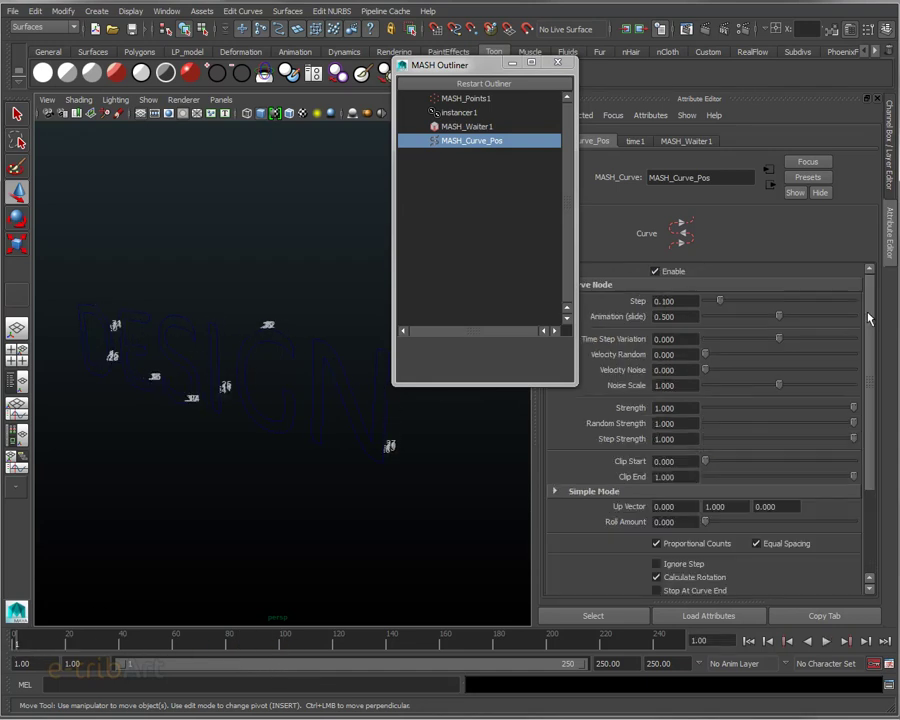
{"action": "mouse_move", "coordinate": [719, 300]}
{"action": "left_mouse_down"}
{"action": "mouse_move", "coordinate": [743, 309]}
{"action": "mouse_move", "coordinate": [810, 306]}
{"action": "mouse_move", "coordinate": [893, 330]}
{"action": "left_mouse_up"}
{"action": "double_click", "coordinate": [672, 301]}
{"action": "type", "text": "2"}
{"action": "key", "text": "Return"}
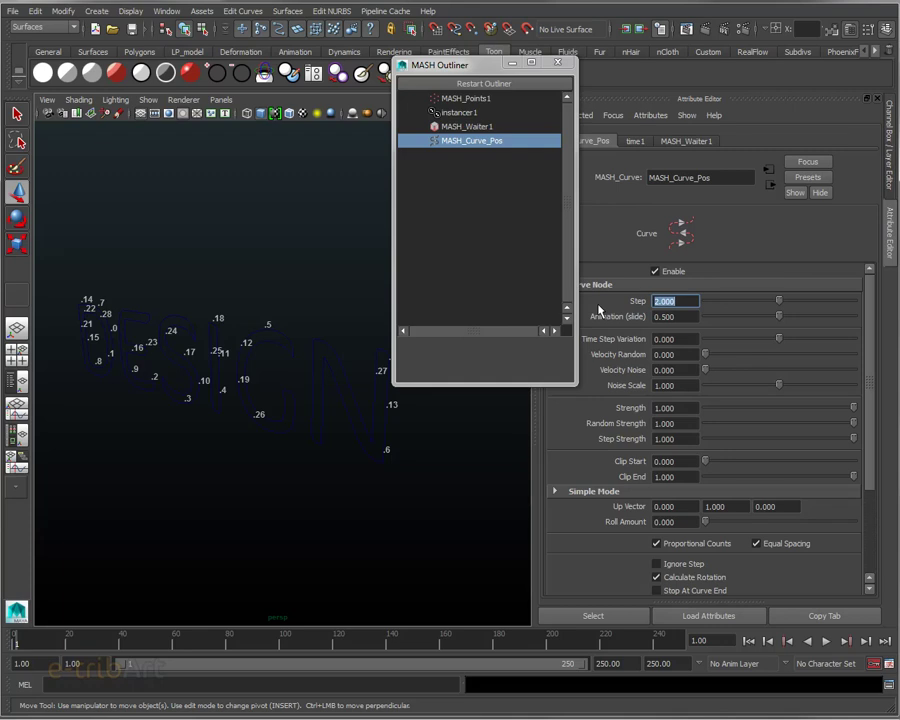
{"action": "key", "text": "alt+v"}
{"action": "mouse_move", "coordinate": [49, 645]}
{"action": "left_mouse_down"}
{"action": "mouse_move", "coordinate": [307, 659]}
{"action": "mouse_move", "coordinate": [16, 647]}
{"action": "left_mouse_up"}
{"action": "key", "text": "alt+v"}
Step: Set Animation (slide) to 0.308 and Time Step Variation to 0.118, turn off equal spacing, and preview
{"action": "mouse_move", "coordinate": [783, 326]}
{"action": "left_mouse_down"}
{"action": "mouse_move", "coordinate": [862, 328]}
{"action": "mouse_move", "coordinate": [750, 327]}
{"action": "left_mouse_up"}
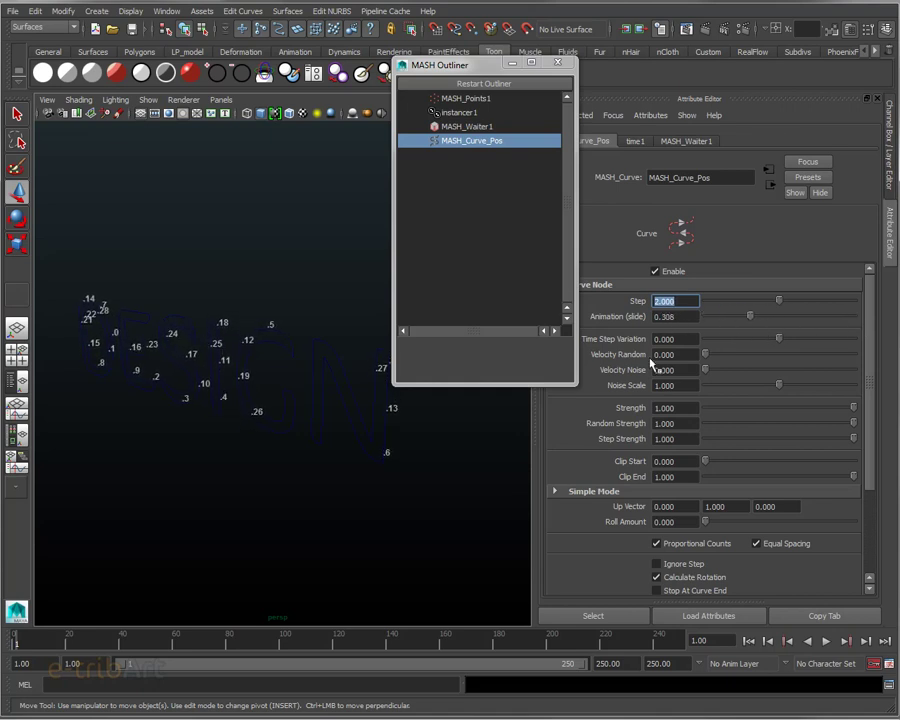
{"action": "left_click", "coordinate": [769, 548]}
{"action": "mouse_move", "coordinate": [778, 338]}
{"action": "left_mouse_down"}
{"action": "mouse_move", "coordinate": [805, 339]}
{"action": "mouse_move", "coordinate": [780, 344]}
{"action": "mouse_move", "coordinate": [789, 347]}
{"action": "left_mouse_up"}
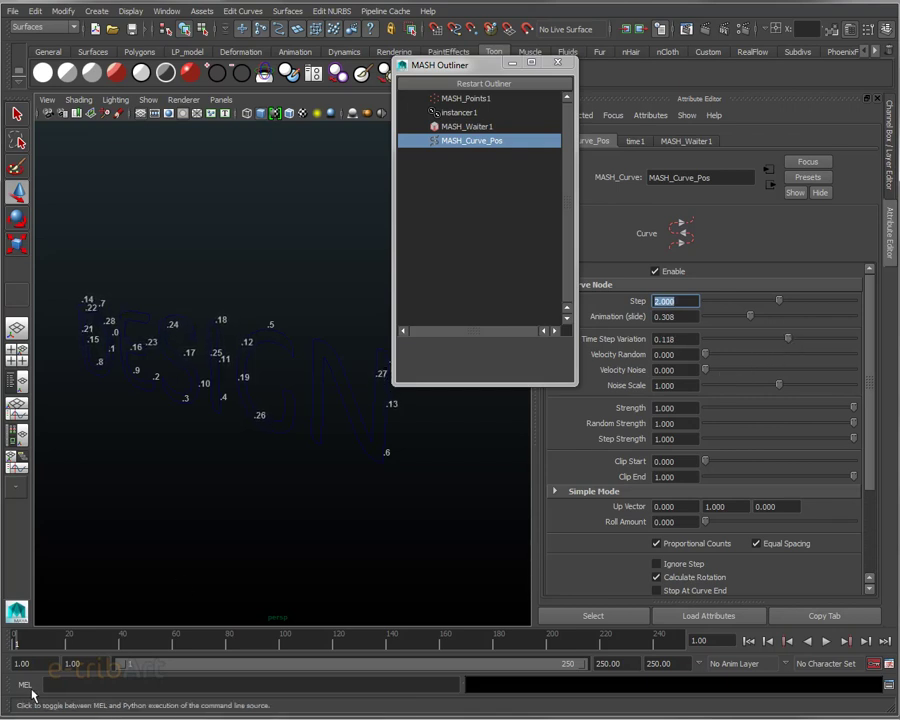
{"action": "mouse_move", "coordinate": [22, 650]}
{"action": "left_mouse_down"}
{"action": "mouse_move", "coordinate": [189, 647]}
{"action": "mouse_move", "coordinate": [241, 660]}
{"action": "mouse_move", "coordinate": [283, 647]}
{"action": "mouse_move", "coordinate": [15, 660]}
{"action": "left_mouse_up"}
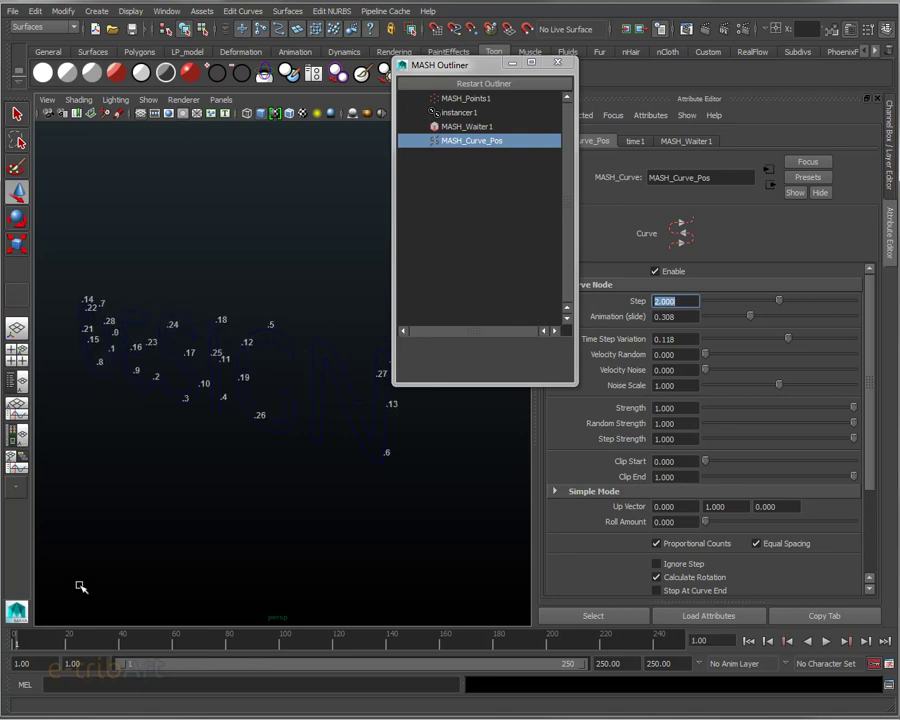
{"action": "key", "text": "alt+v"}
{"action": "mouse_move", "coordinate": [115, 643]}
{"action": "left_mouse_down"}
{"action": "mouse_move", "coordinate": [292, 653]}
{"action": "mouse_move", "coordinate": [16, 638]}
{"action": "left_mouse_up"}
{"action": "left_click_drag", "start_coordinate": [438, 66], "coordinate": [378, 33]}
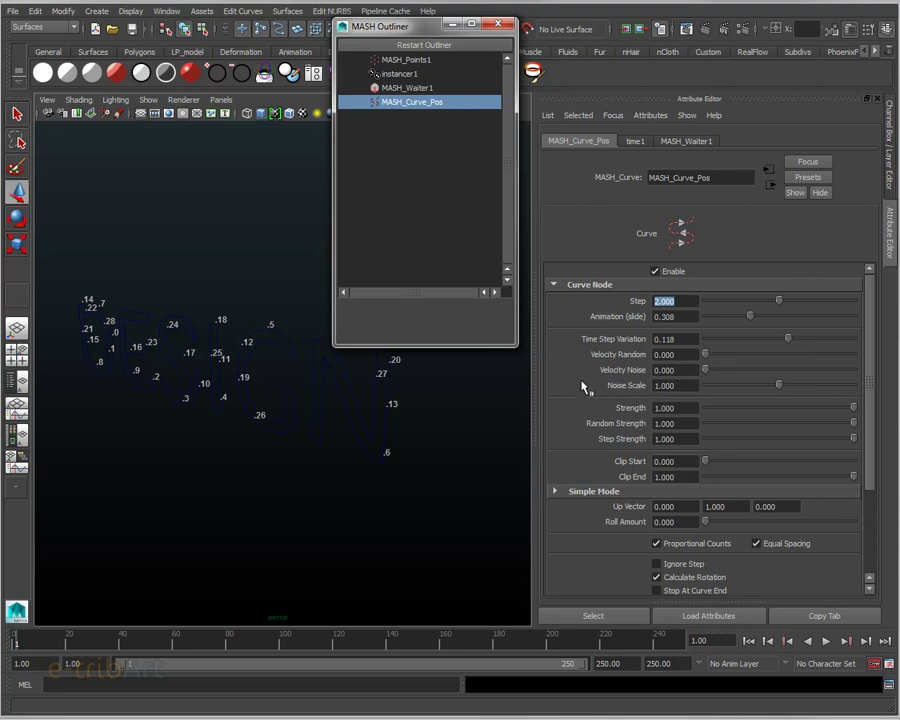
{"action": "left_click", "coordinate": [688, 142]}
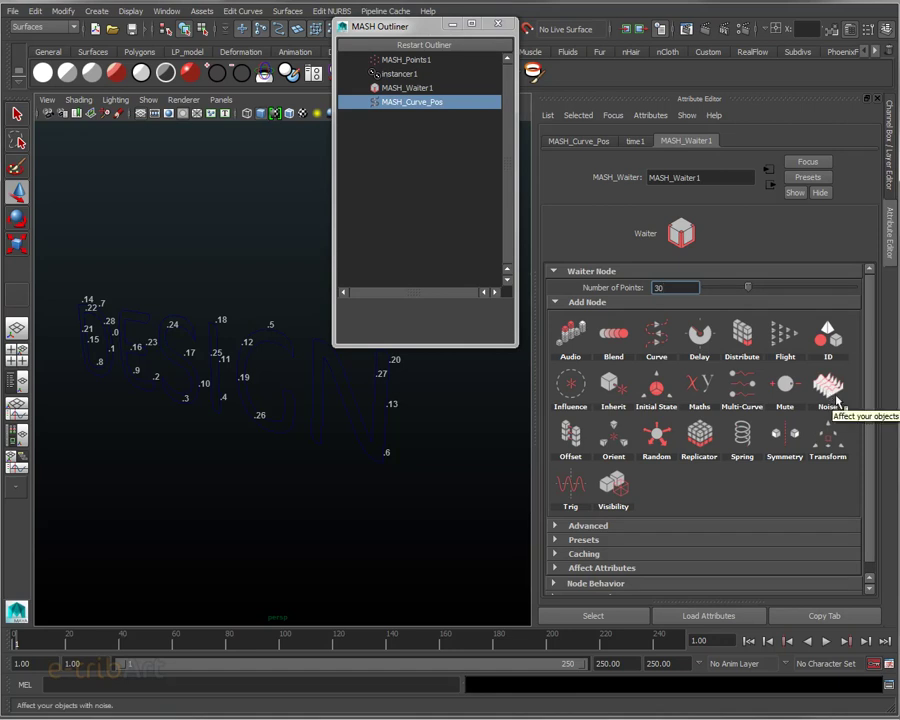
Step: Add a position Noise node and test its Z amplitude slider while viewing points edge-on
{"action": "left_click", "coordinate": [840, 402]}
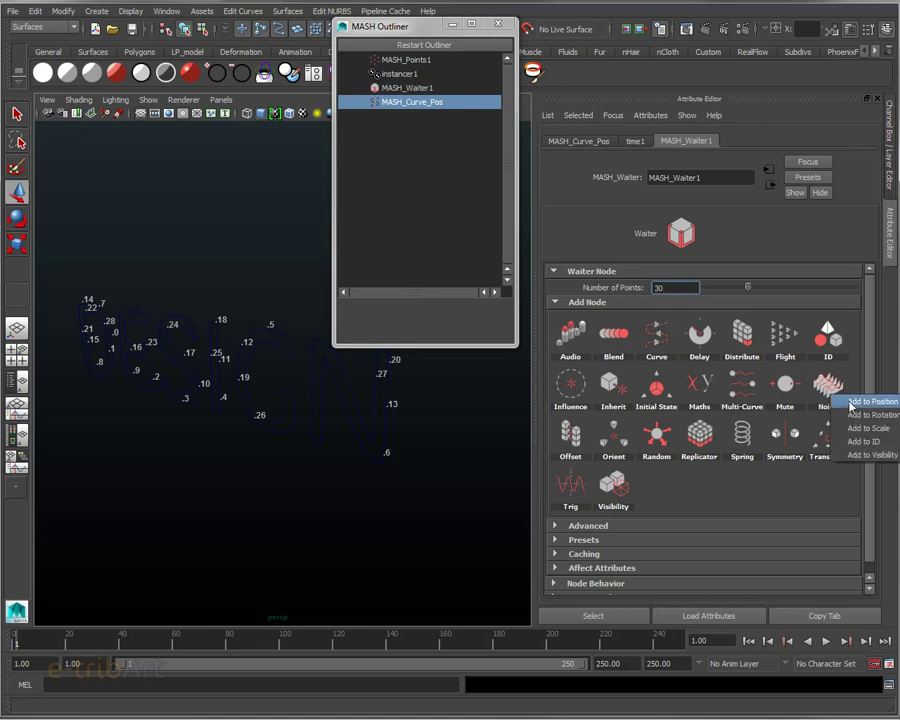
{"action": "left_click", "coordinate": [851, 403]}
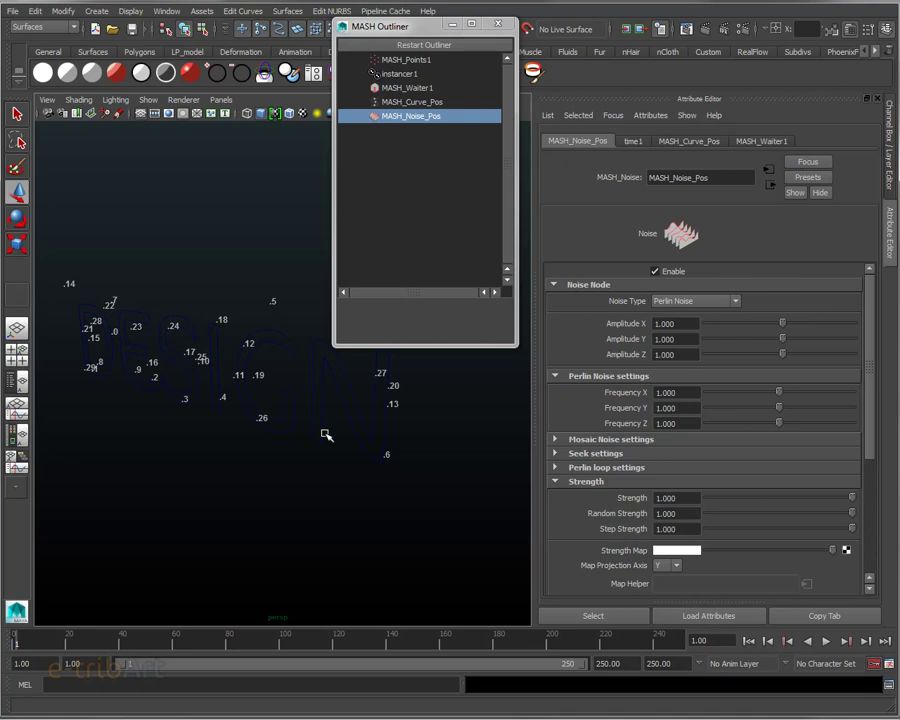
{"action": "mouse_move", "coordinate": [352, 422]}
{"action": "left_mouse_down", "text": "alt"}
{"action": "mouse_move", "coordinate": [349, 484]}
{"action": "mouse_move", "coordinate": [376, 484]}
{"action": "left_mouse_up", "text": "alt"}
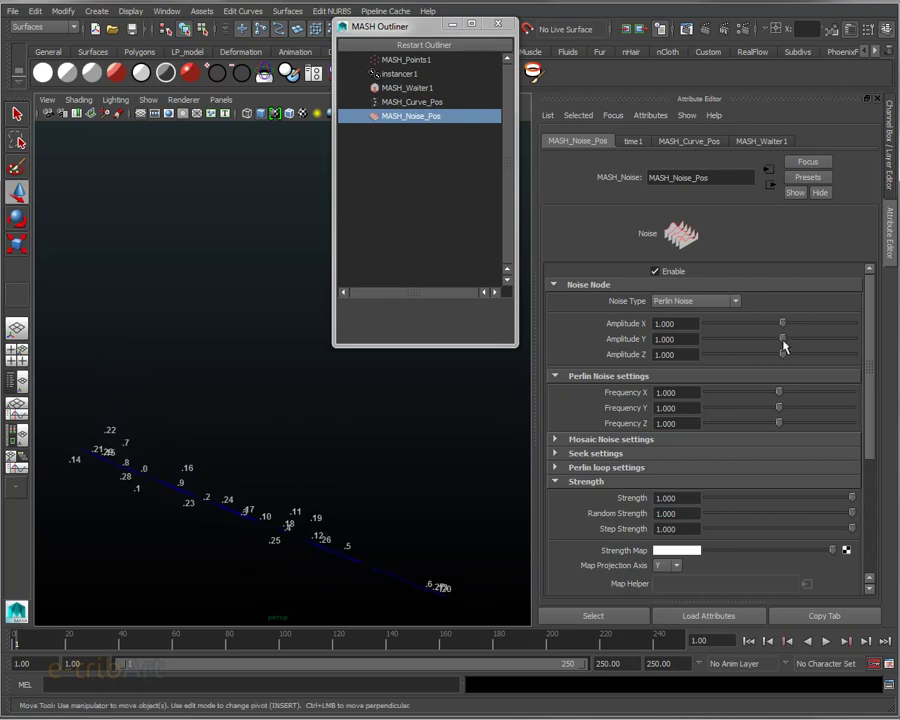
{"action": "mouse_move", "coordinate": [782, 354]}
{"action": "left_mouse_down"}
{"action": "mouse_move", "coordinate": [808, 360]}
{"action": "mouse_move", "coordinate": [785, 366]}
{"action": "left_mouse_up"}
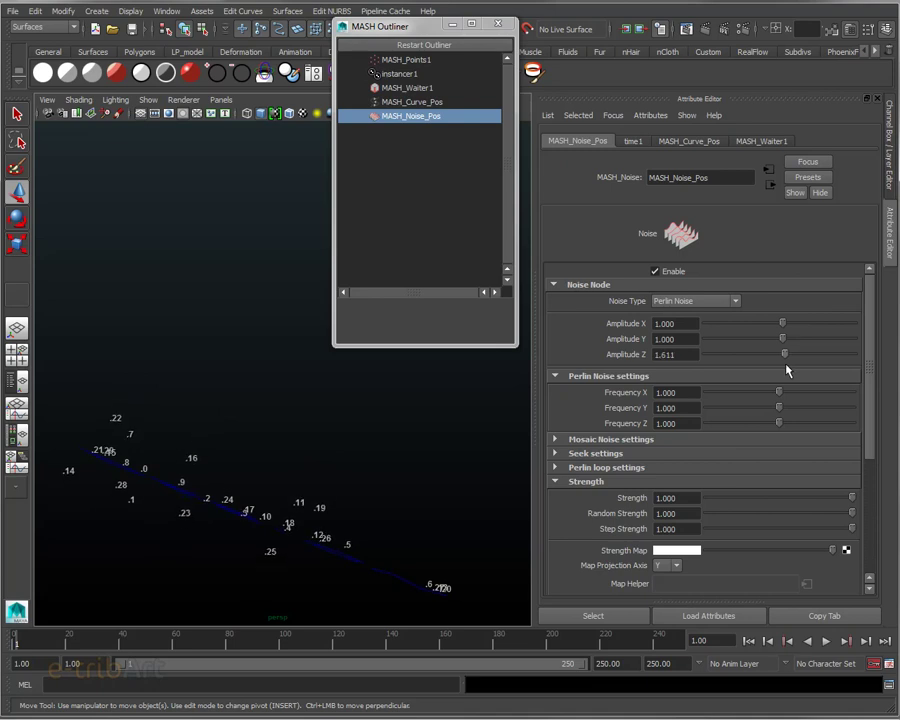
{"action": "left_click_drag", "start_coordinate": [699, 355], "coordinate": [628, 355]}
Step: Set the Noise amplitudes X, Y and Z all to 0.200
{"action": "double_click", "coordinate": [676, 323]}
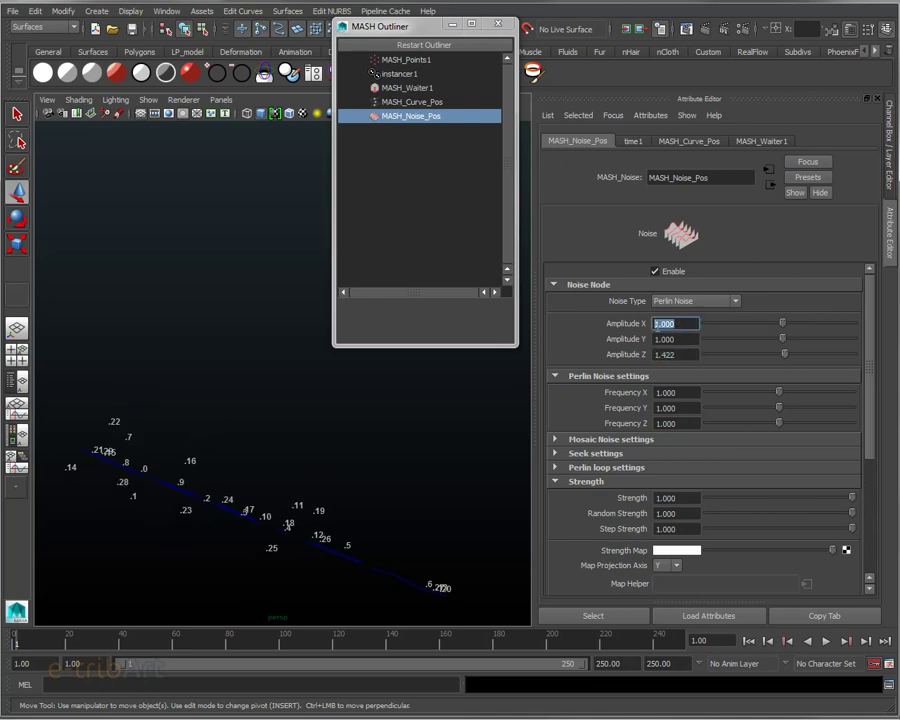
{"action": "type", "text": "0."}
{"action": "key", "text": "Tab"}
{"action": "type", "text": "0.2"}
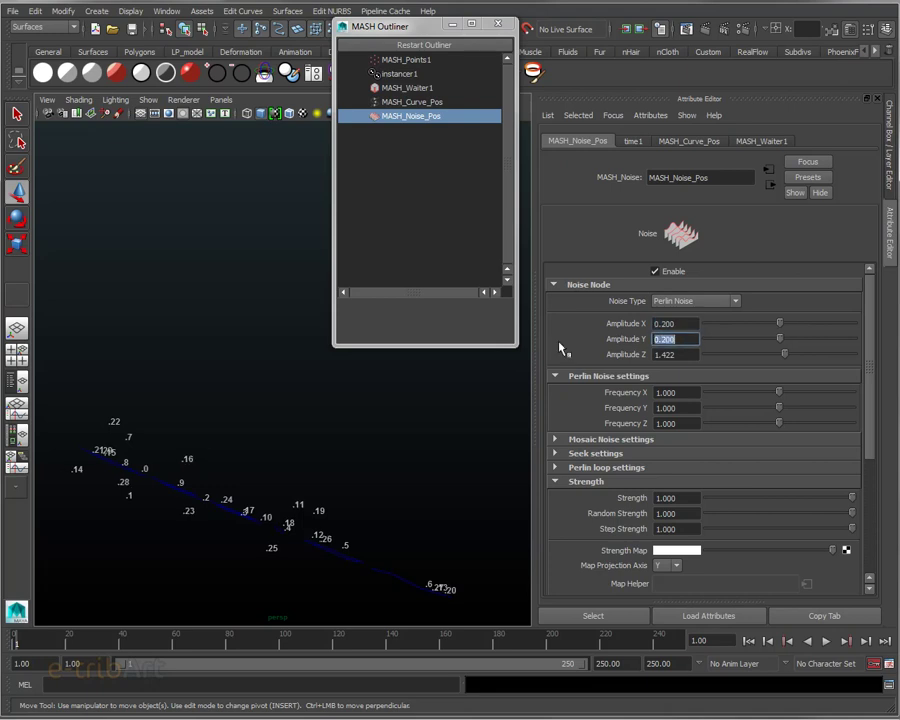
{"action": "key", "text": "Tab"}
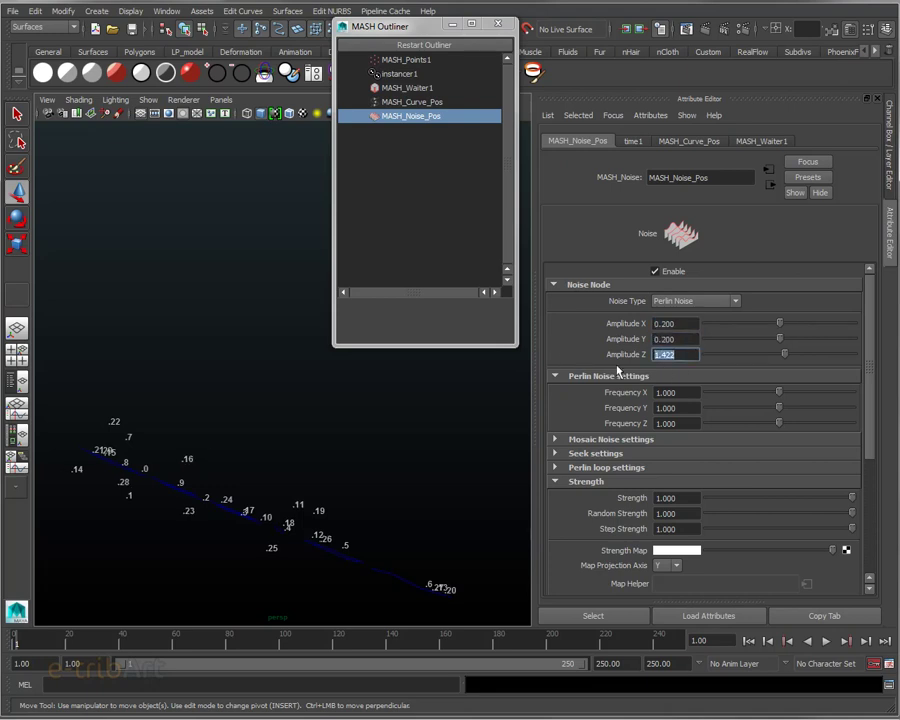
{"action": "type", "text": ".2"}
{"action": "key", "text": "Return"}
{"action": "mouse_move", "coordinate": [257, 486]}
{"action": "left_mouse_down", "text": "alt"}
{"action": "mouse_move", "coordinate": [265, 430]}
{"action": "mouse_move", "coordinate": [248, 464]}
{"action": "left_mouse_up", "text": "alt"}
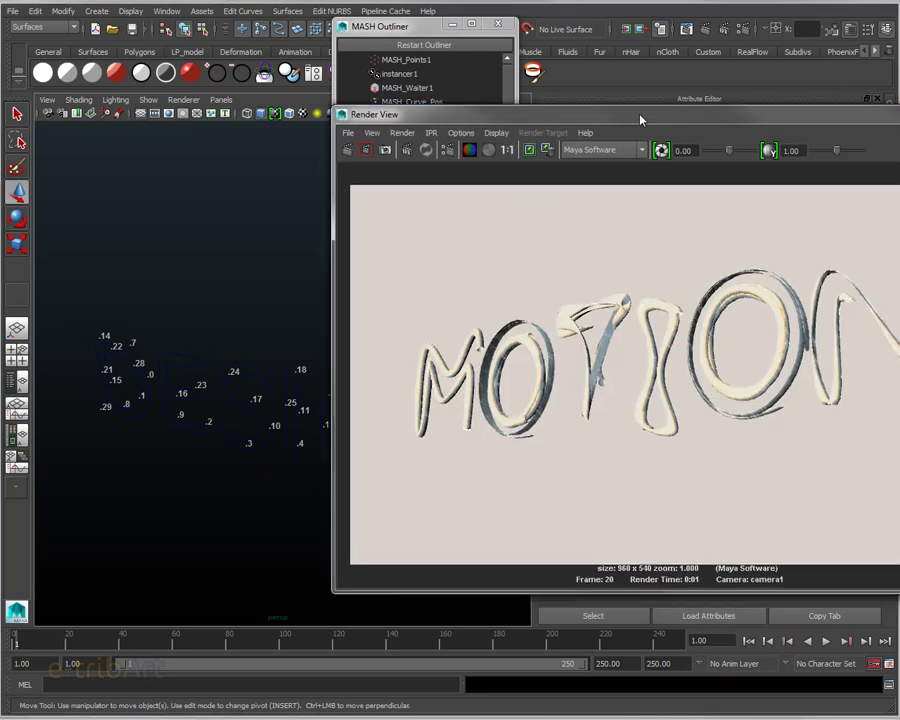
{"action": "left_click_drag", "start_coordinate": [449, 112], "coordinate": [360, 102]}
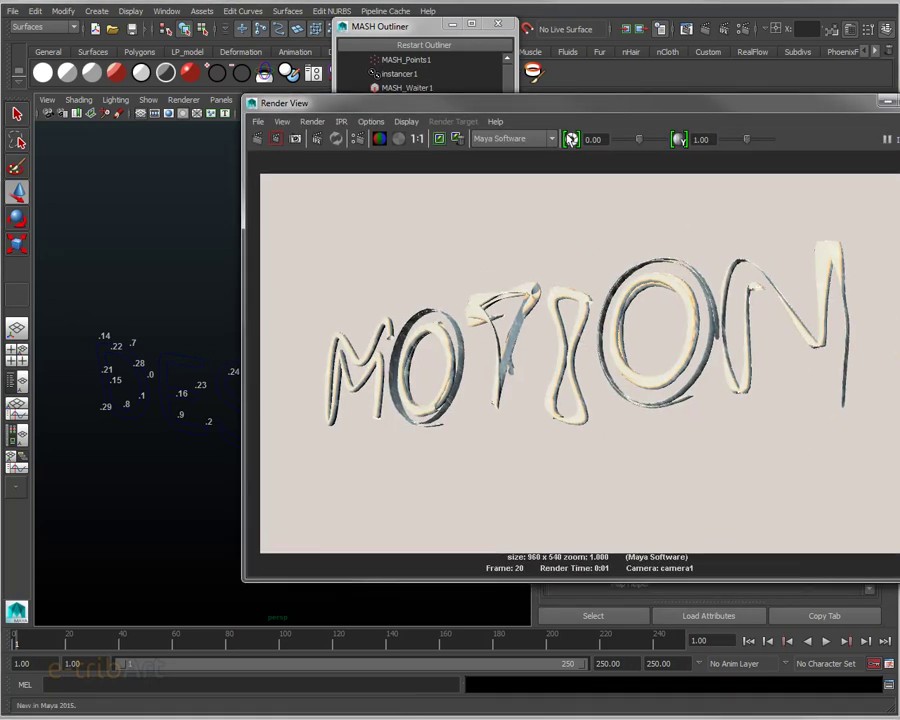
{"action": "left_click", "coordinate": [496, 115]}
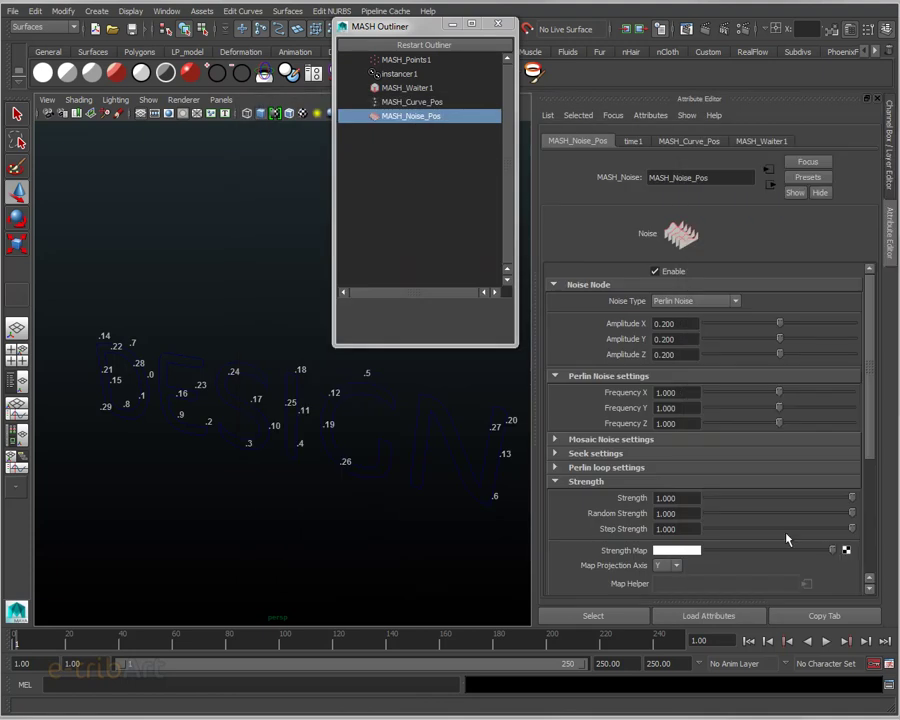
Step: Orbit to face the DESIGN text, play through frames to watch the noise, and show MASH_Waiter1
{"action": "left_click_drag", "start_coordinate": [411, 476], "coordinate": [411, 475], "text": "alt"}
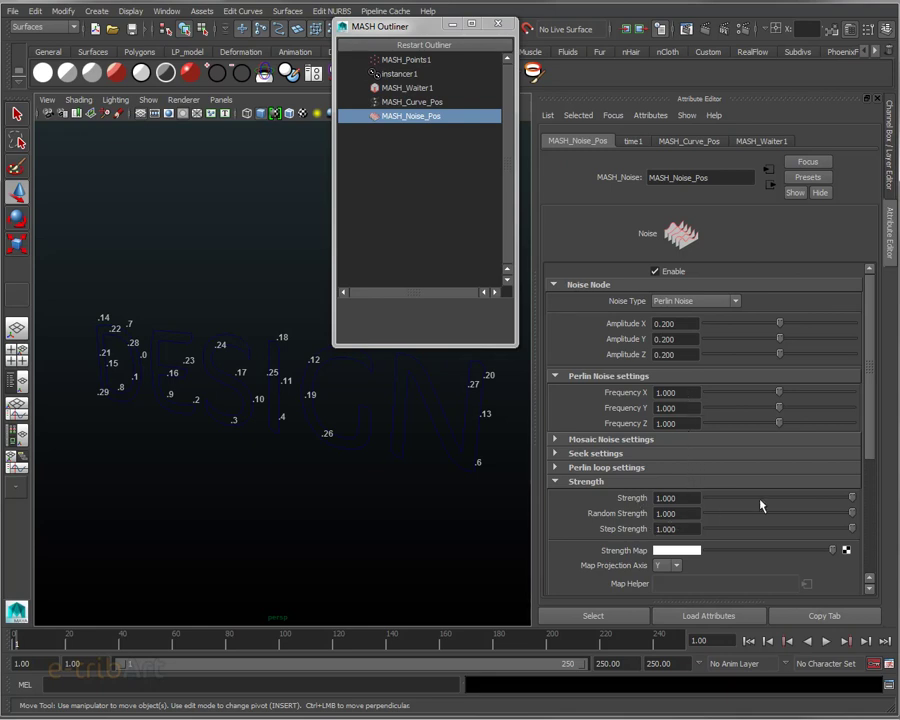
{"action": "left_click_drag", "start_coordinate": [397, 475], "coordinate": [386, 482], "text": "alt"}
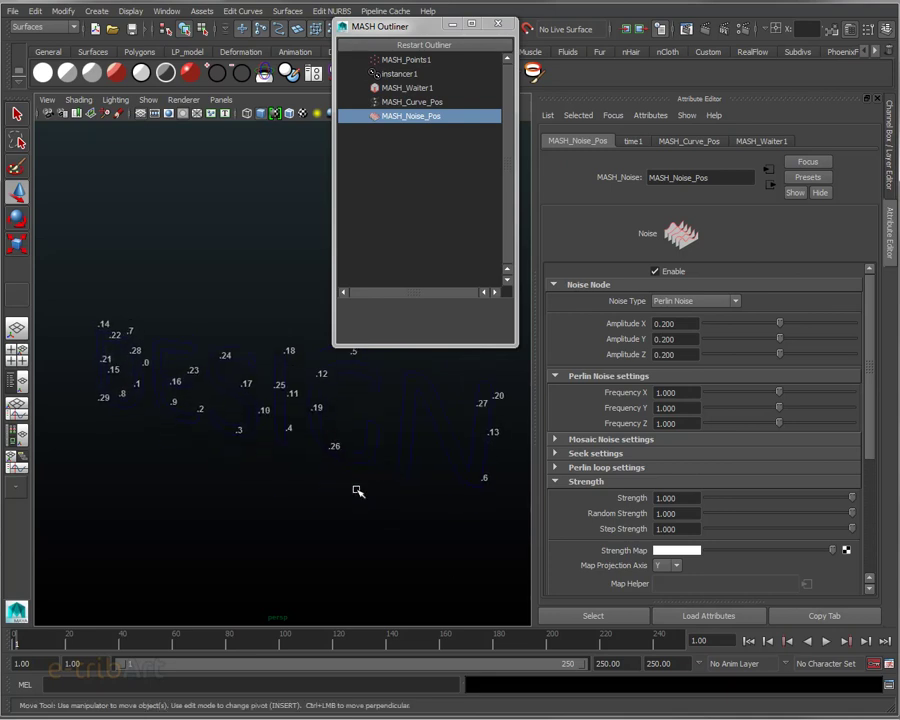
{"action": "mouse_move", "coordinate": [66, 637]}
{"action": "left_mouse_down"}
{"action": "mouse_move", "coordinate": [30, 641]}
{"action": "mouse_move", "coordinate": [505, 703]}
{"action": "left_mouse_up"}
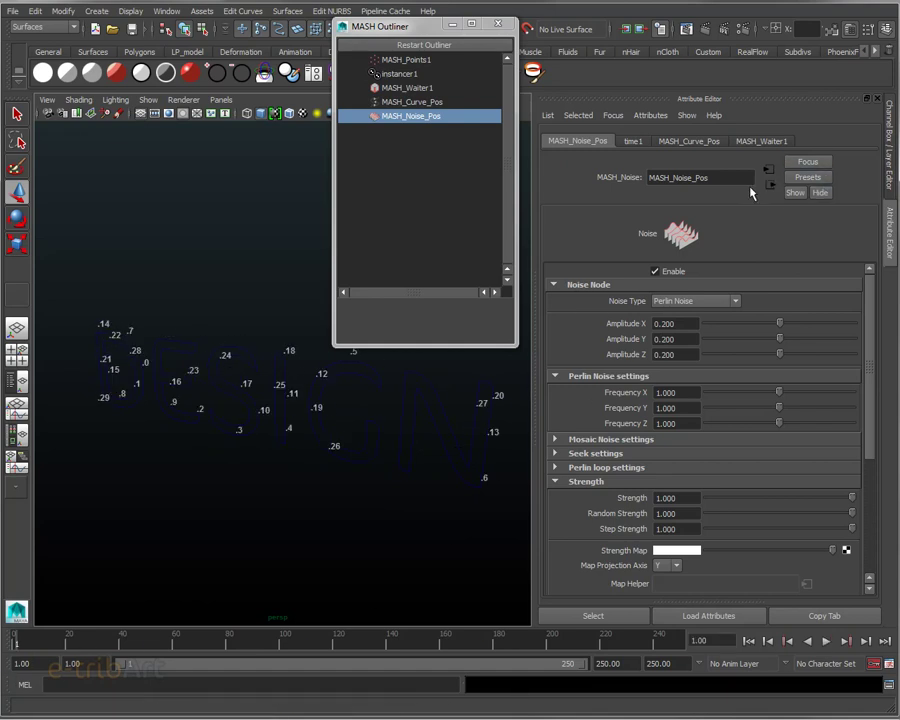
{"action": "left_click", "coordinate": [757, 141]}
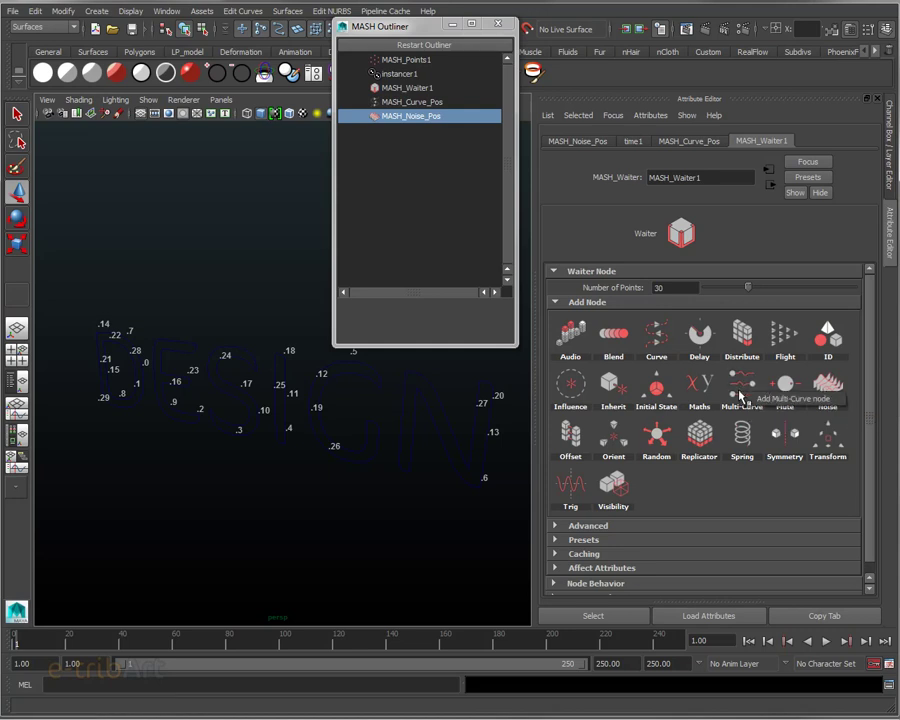
Step: Add a Multi-Curve node to the MASH network and set Number of Curves to 25
{"action": "left_click", "coordinate": [741, 398]}
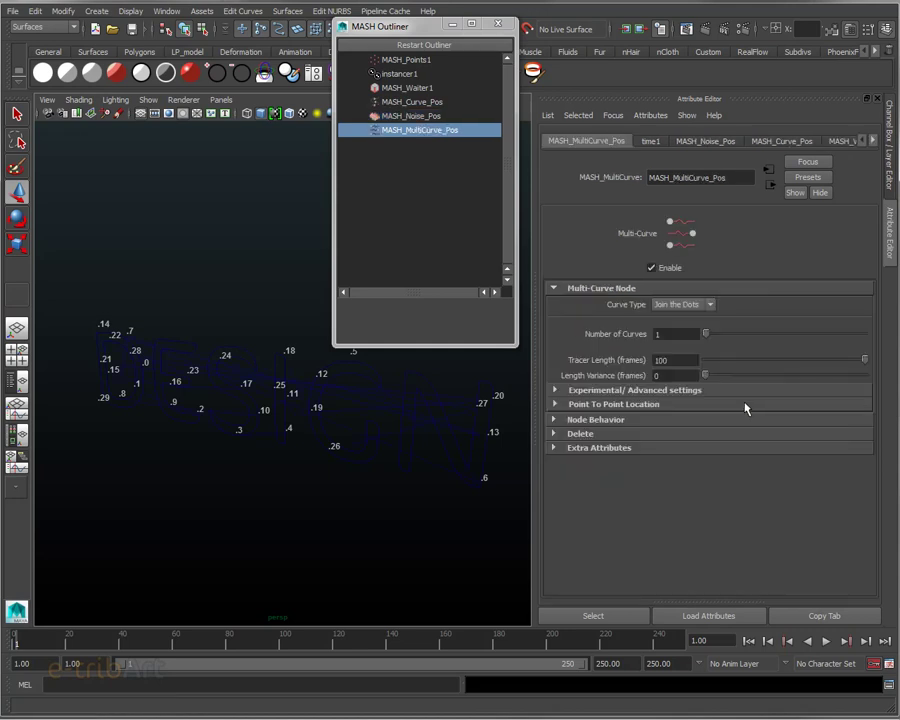
{"action": "left_click", "coordinate": [670, 332]}
{"action": "type", "text": "25"}
{"action": "key", "text": "Return"}
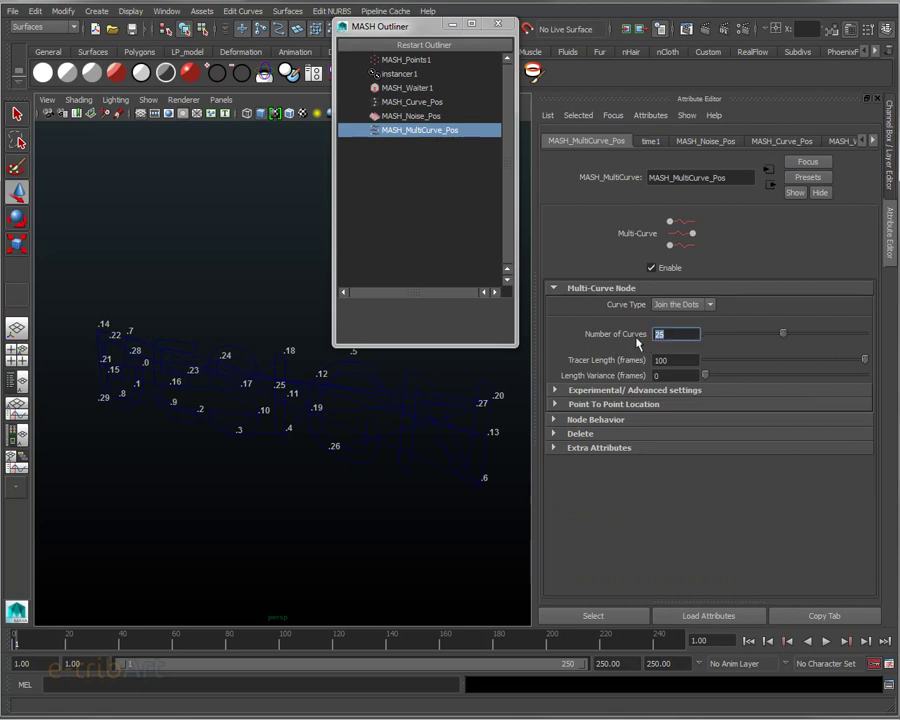
{"action": "scroll", "coordinate": [366, 466], "scroll_direction": "up", "scroll_amount": 3}
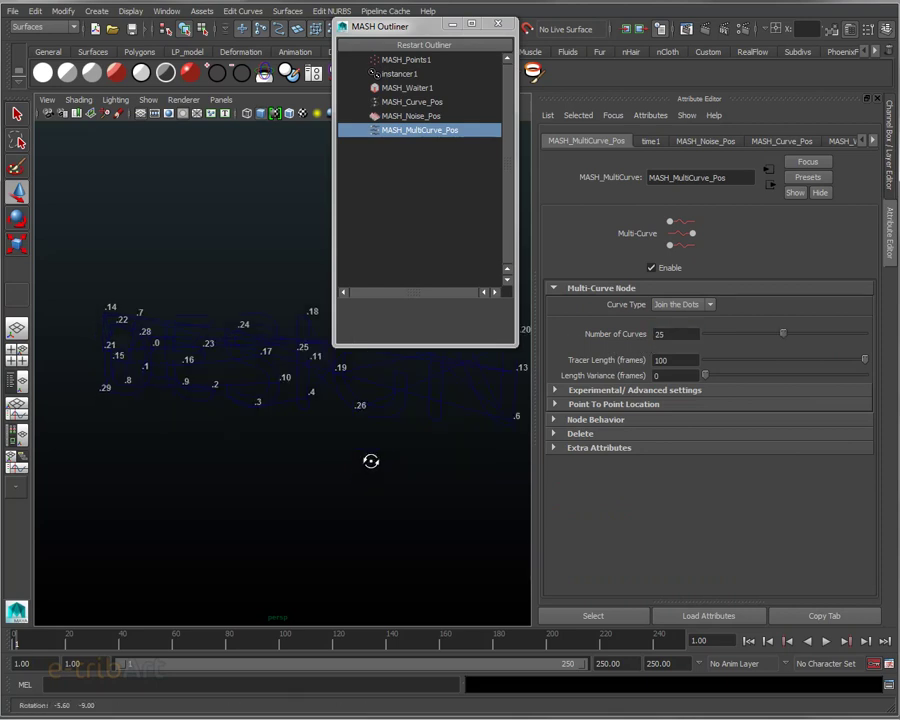
{"action": "scroll", "coordinate": [366, 466], "scroll_direction": "up", "scroll_amount": 3}
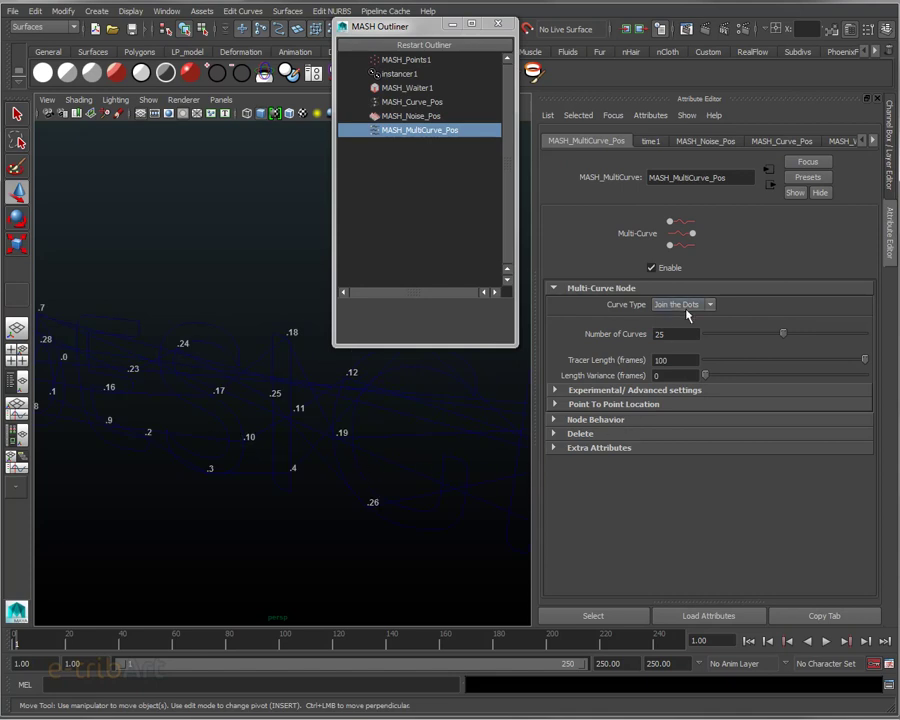
{"action": "scroll", "coordinate": [295, 492], "scroll_direction": "down", "scroll_amount": 3}
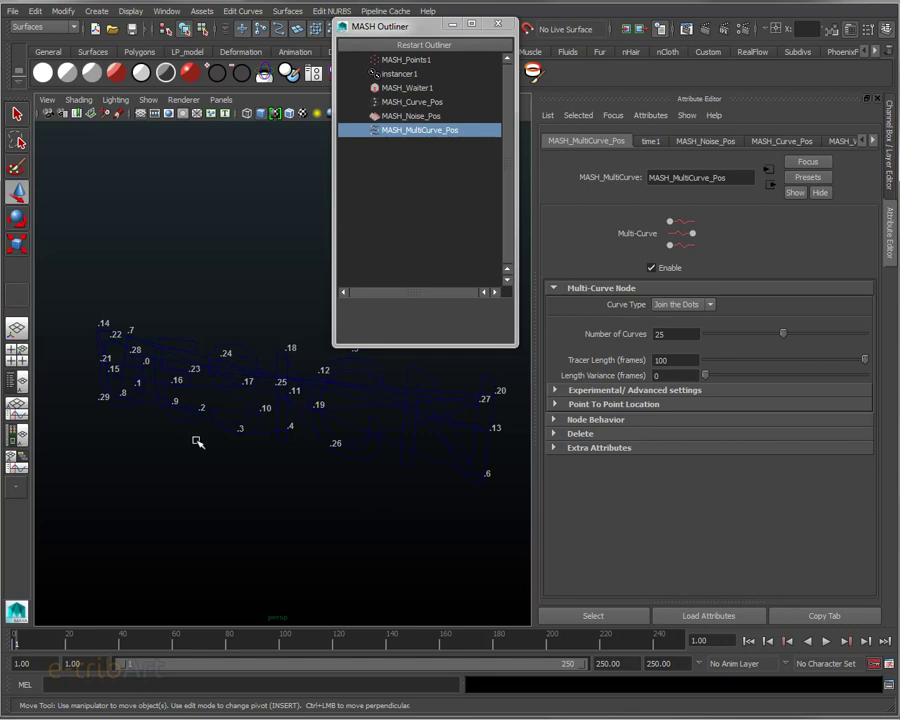
Step: Switch the Multi-Curve type to Tracer and move the Outliner aside
{"action": "mouse_move", "coordinate": [197, 441]}
{"action": "left_mouse_down", "text": "alt"}
{"action": "mouse_move", "coordinate": [204, 448]}
{"action": "mouse_move", "coordinate": [187, 425]}
{"action": "left_mouse_up", "text": "alt"}
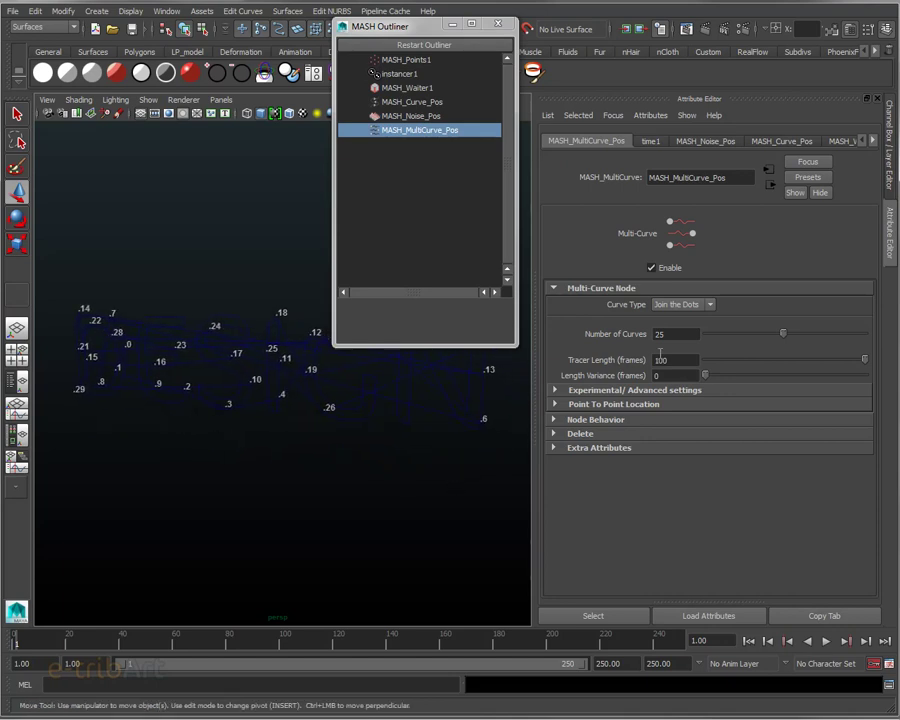
{"action": "left_click", "coordinate": [676, 304]}
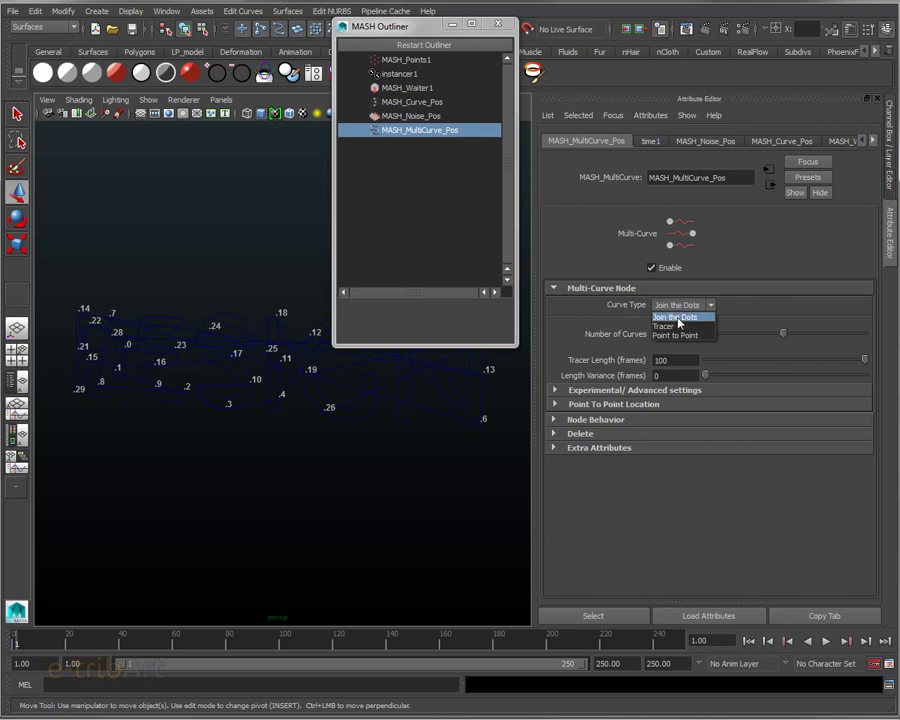
{"action": "left_click", "coordinate": [675, 328]}
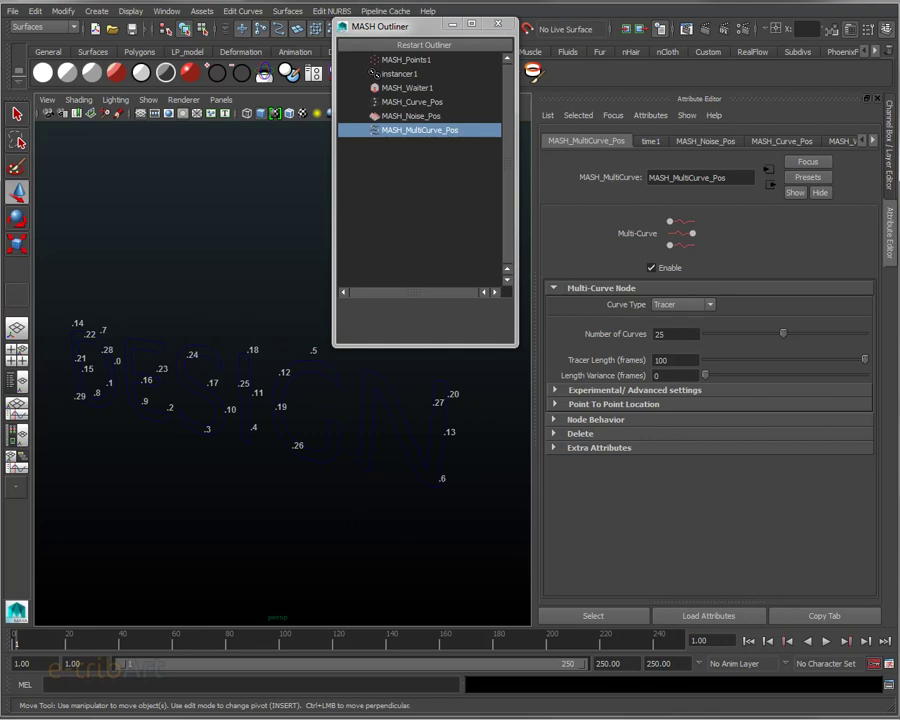
{"action": "left_click_drag", "start_coordinate": [685, 211], "coordinate": [490, 203]}
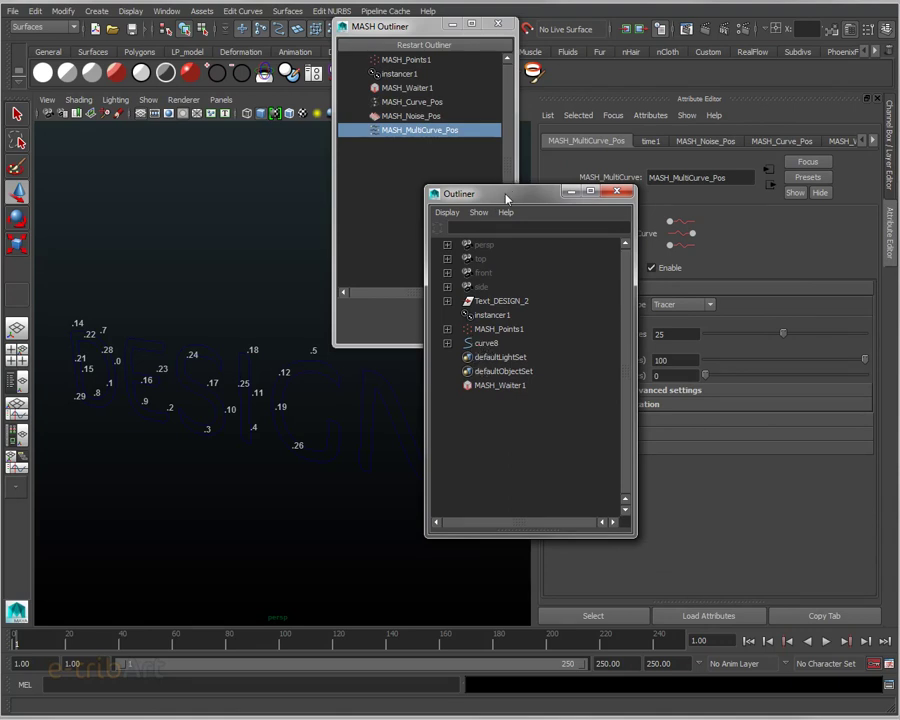
Step: Put the Text_DESIGN_2 curves into a new layer1 and hide that layer
{"action": "left_click_drag", "start_coordinate": [507, 199], "coordinate": [342, 209]}
{"action": "key", "text": "ctrl+a"}
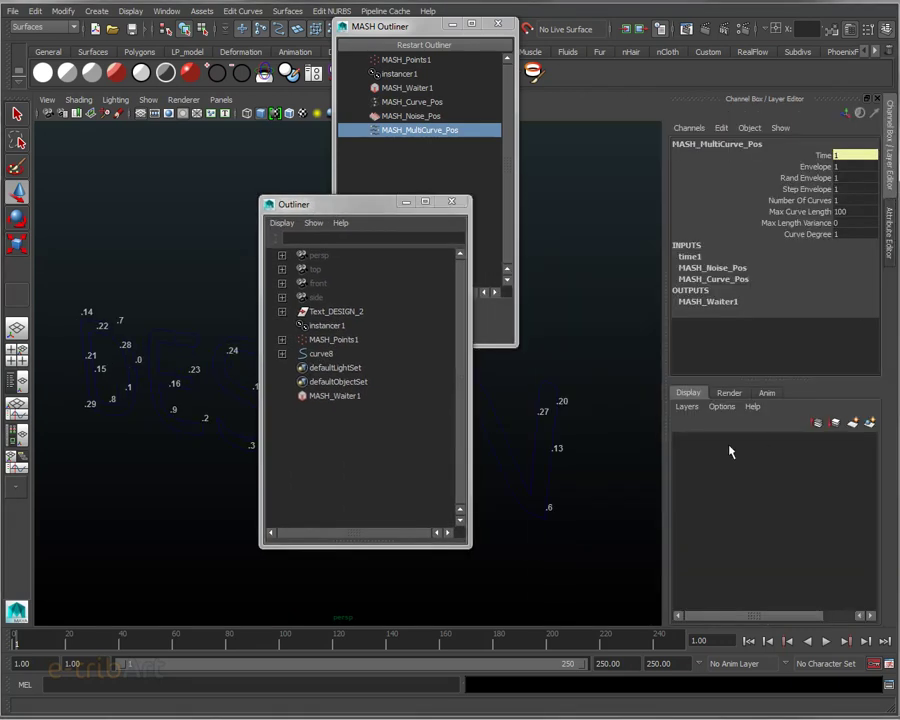
{"action": "left_click", "coordinate": [350, 313]}
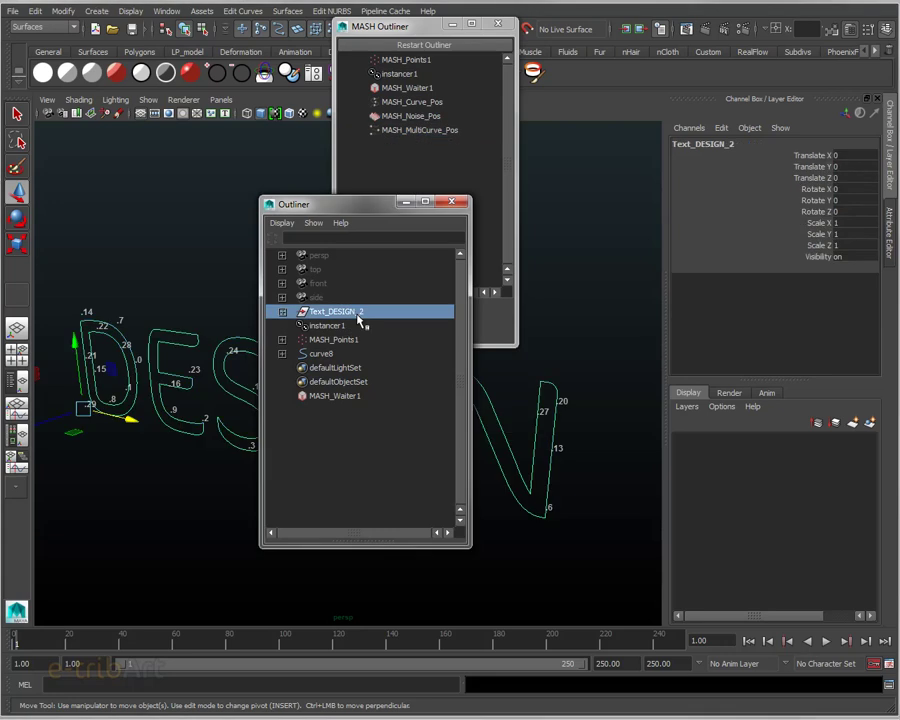
{"action": "left_click", "coordinate": [686, 406]}
{"action": "left_click", "coordinate": [698, 433]}
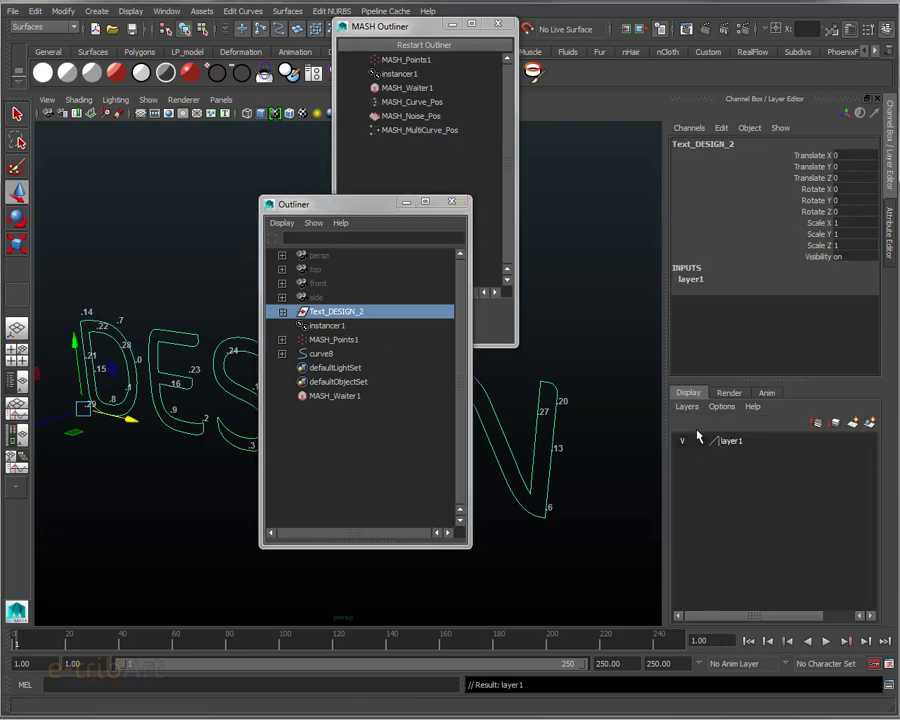
{"action": "left_click", "coordinate": [681, 441]}
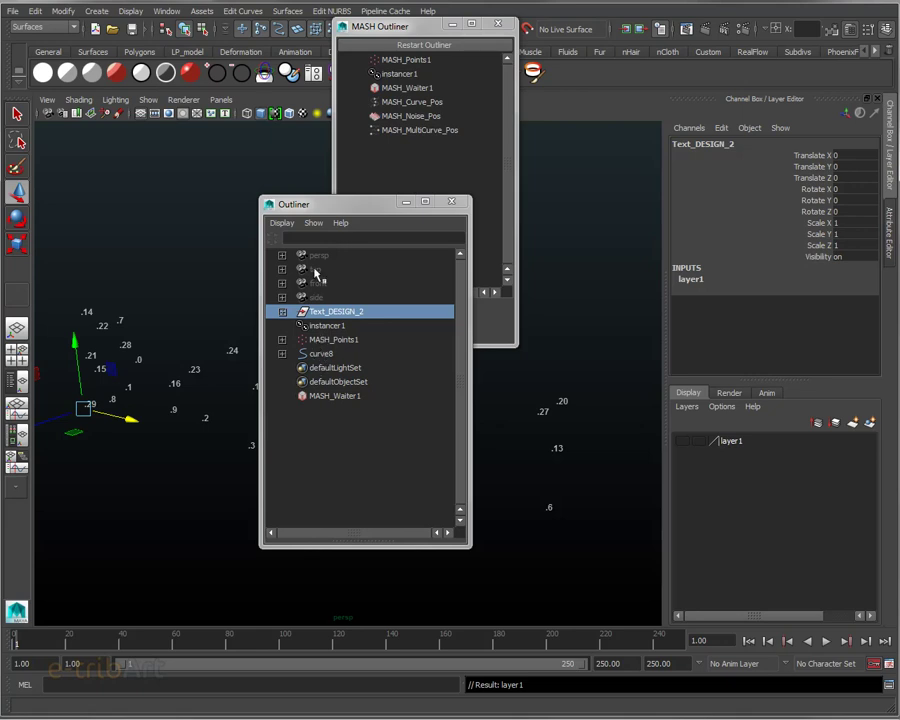
Step: Select MASH_MultiCurve_Pos and show its full attribute settings
{"action": "left_click_drag", "start_coordinate": [340, 204], "coordinate": [895, 143]}
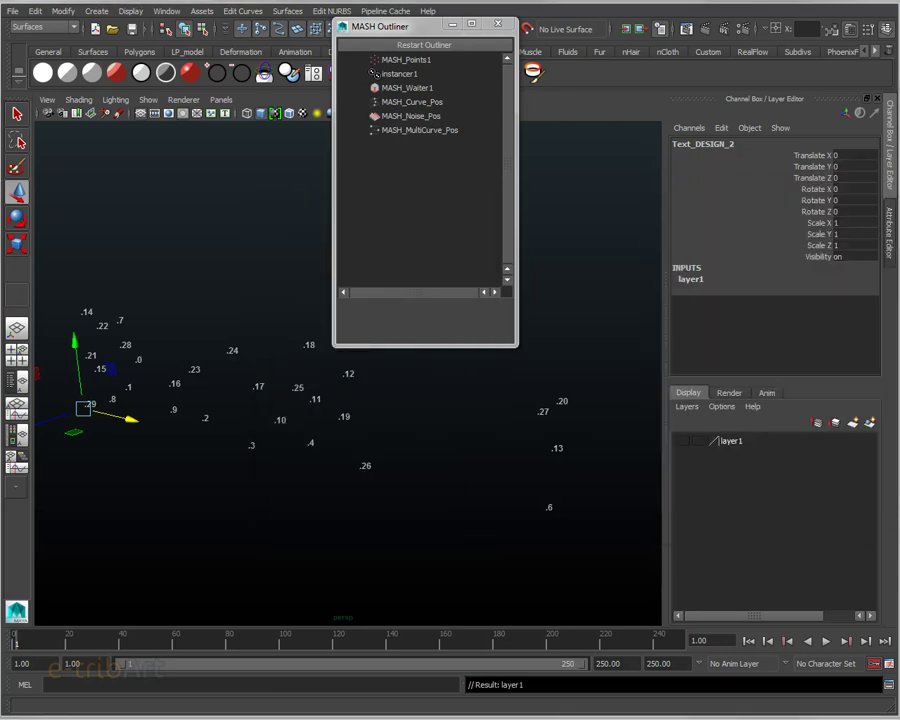
{"action": "left_click", "coordinate": [425, 132]}
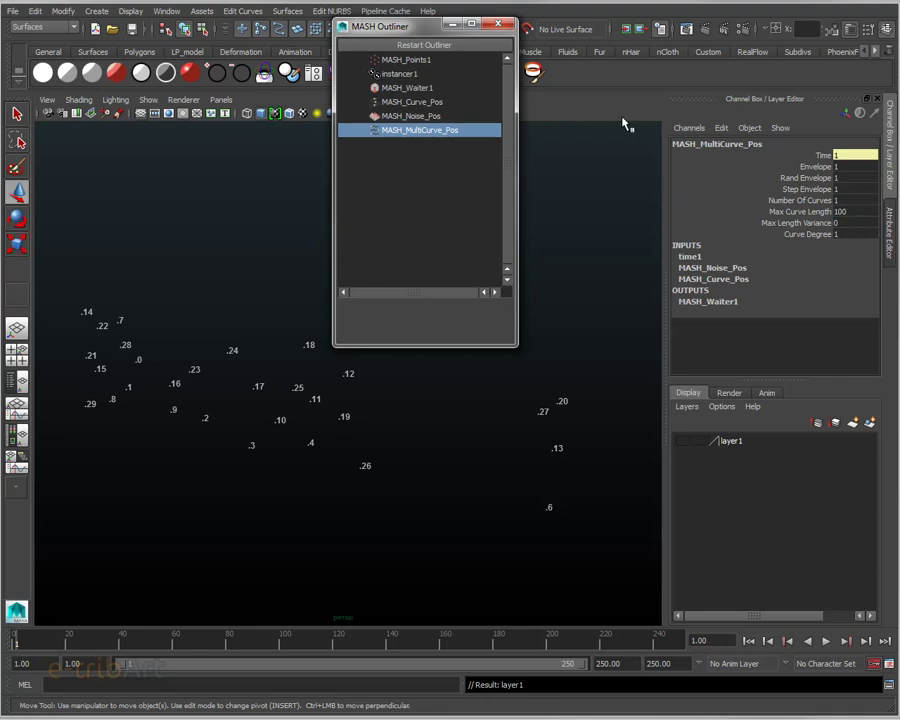
{"action": "key", "text": "ctrl+a"}
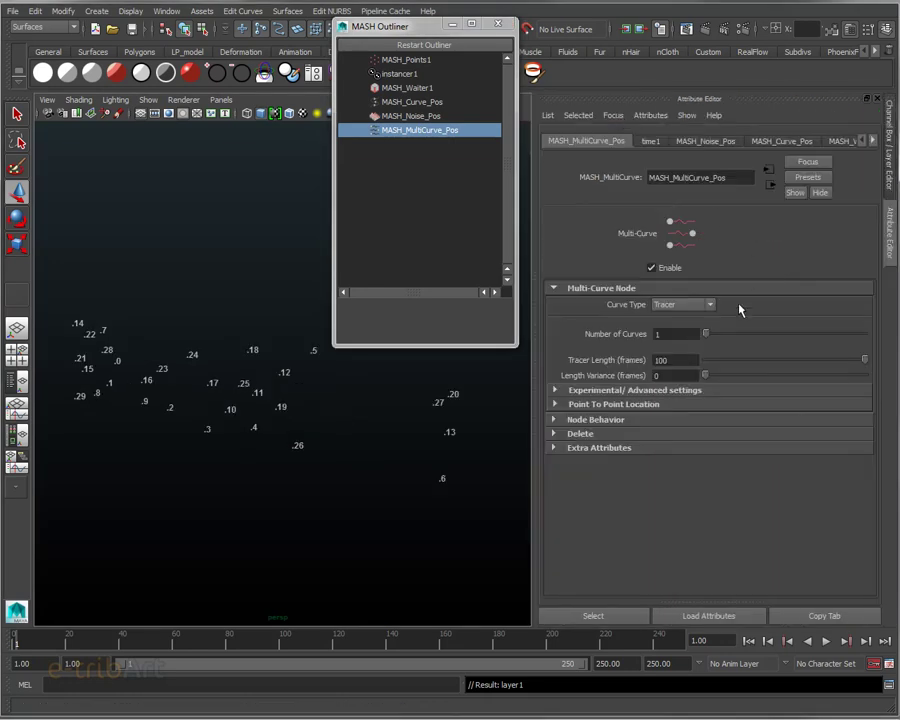
Step: Raise the Multi-Curve count to 13, enlarge the Outliner to check the curves, then close it
{"action": "mouse_move", "coordinate": [706, 336]}
{"action": "left_mouse_down"}
{"action": "mouse_move", "coordinate": [800, 336]}
{"action": "mouse_move", "coordinate": [780, 344]}
{"action": "mouse_move", "coordinate": [782, 332]}
{"action": "mouse_move", "coordinate": [782, 340]}
{"action": "left_mouse_up"}
{"action": "left_click_drag", "start_coordinate": [578, 78], "coordinate": [474, 73]}
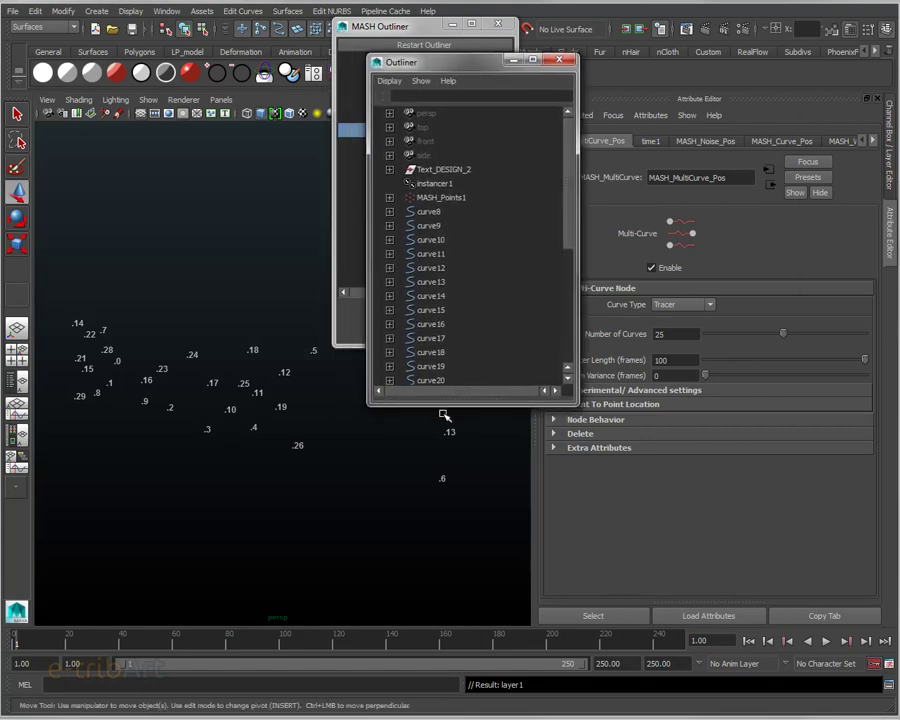
{"action": "left_click_drag", "start_coordinate": [443, 406], "coordinate": [450, 606]}
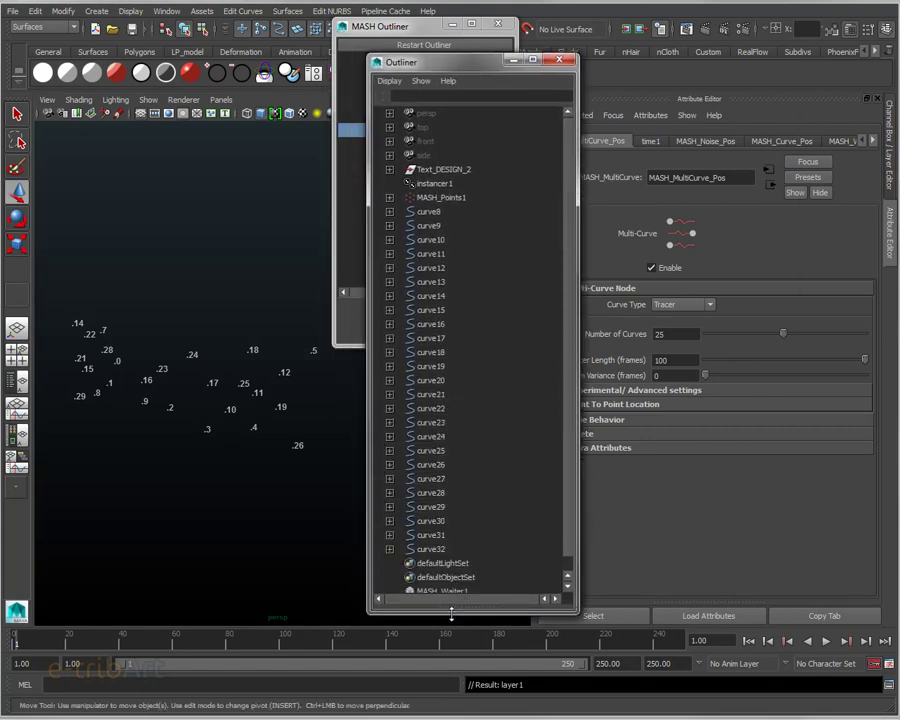
{"action": "mouse_move", "coordinate": [781, 334]}
{"action": "left_mouse_down"}
{"action": "mouse_move", "coordinate": [756, 334]}
{"action": "mouse_move", "coordinate": [782, 342]}
{"action": "left_mouse_up"}
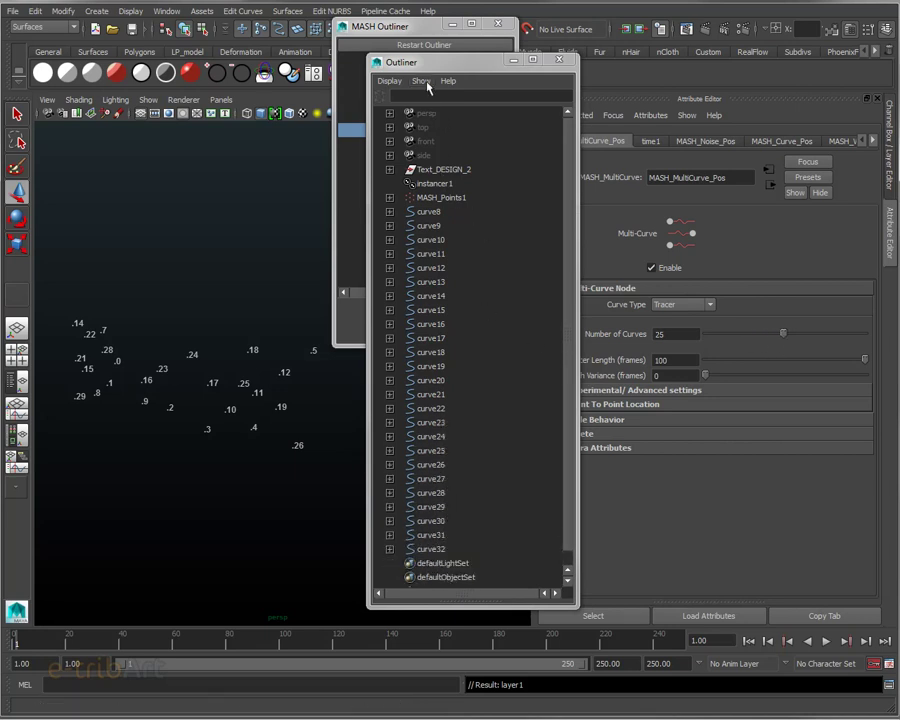
{"action": "left_click_drag", "start_coordinate": [430, 62], "coordinate": [482, 62]}
{"action": "left_click", "coordinate": [620, 60]}
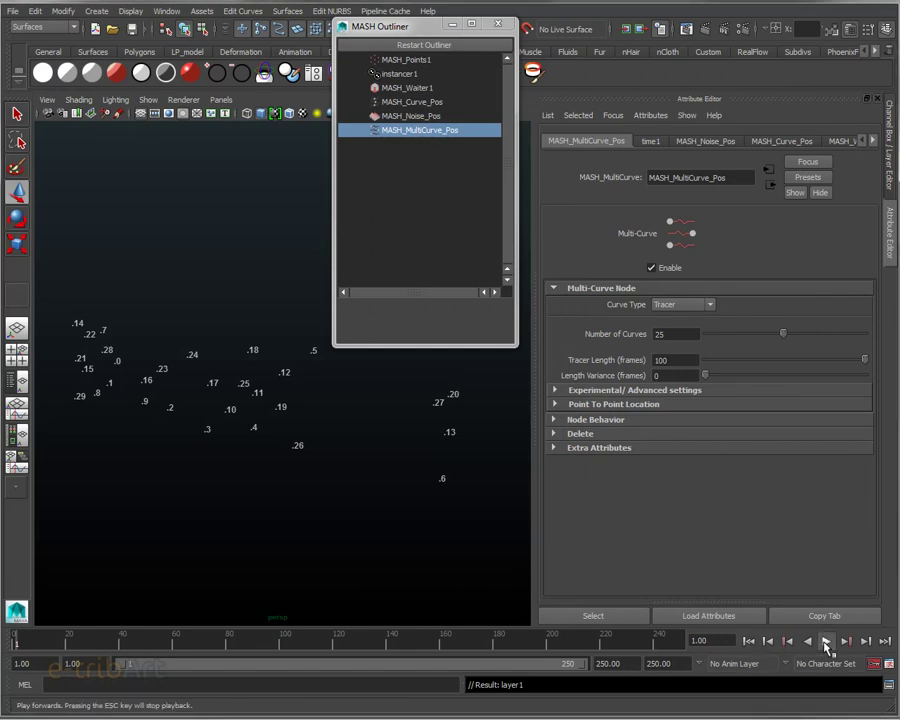
Step: Play the animation to frame 77 and centre the DESIGN text in the view
{"action": "left_click", "coordinate": [826, 642]}
{"action": "left_click", "coordinate": [826, 644]}
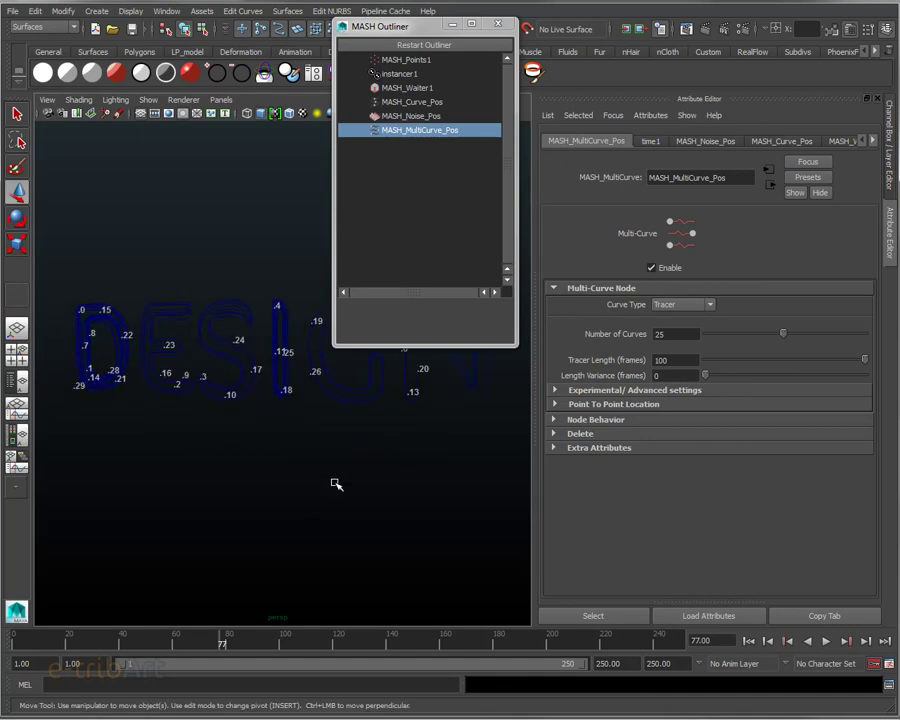
{"action": "left_click_drag", "start_coordinate": [400, 31], "coordinate": [502, 38]}
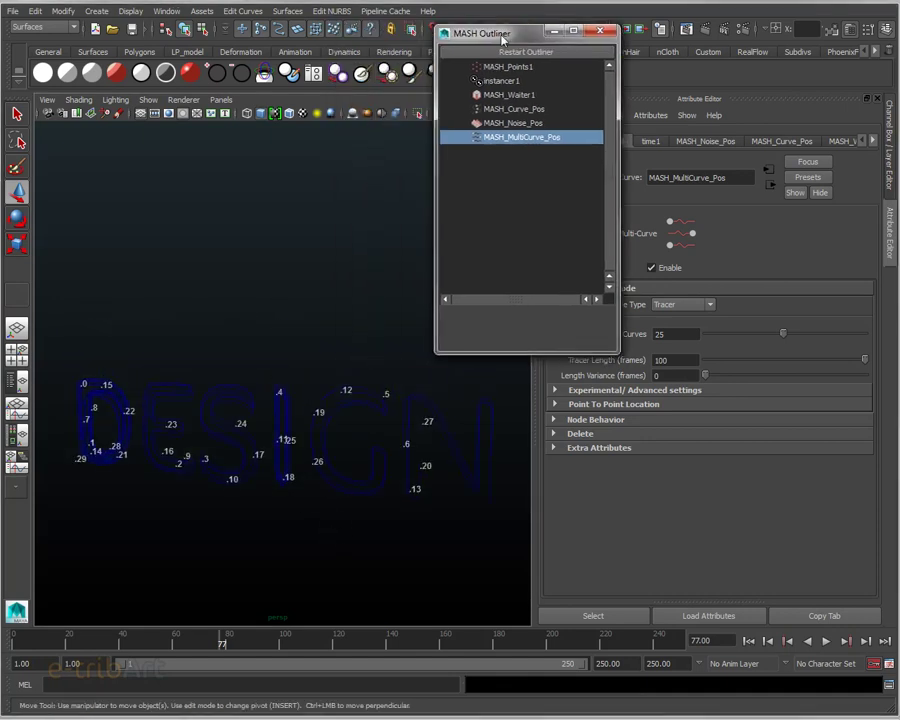
{"action": "scroll", "coordinate": [320, 504], "scroll_direction": "down", "scroll_amount": 1}
{"action": "scroll", "coordinate": [320, 494], "scroll_direction": "up", "scroll_amount": 1}
{"action": "mouse_move", "coordinate": [334, 504]}
{"action": "middle_mouse_down", "text": "alt"}
{"action": "mouse_move", "coordinate": [344, 486]}
{"action": "mouse_move", "coordinate": [343, 438]}
{"action": "middle_mouse_up", "text": "alt"}
{"action": "left_click_drag", "start_coordinate": [344, 438], "coordinate": [325, 428], "text": "alt"}
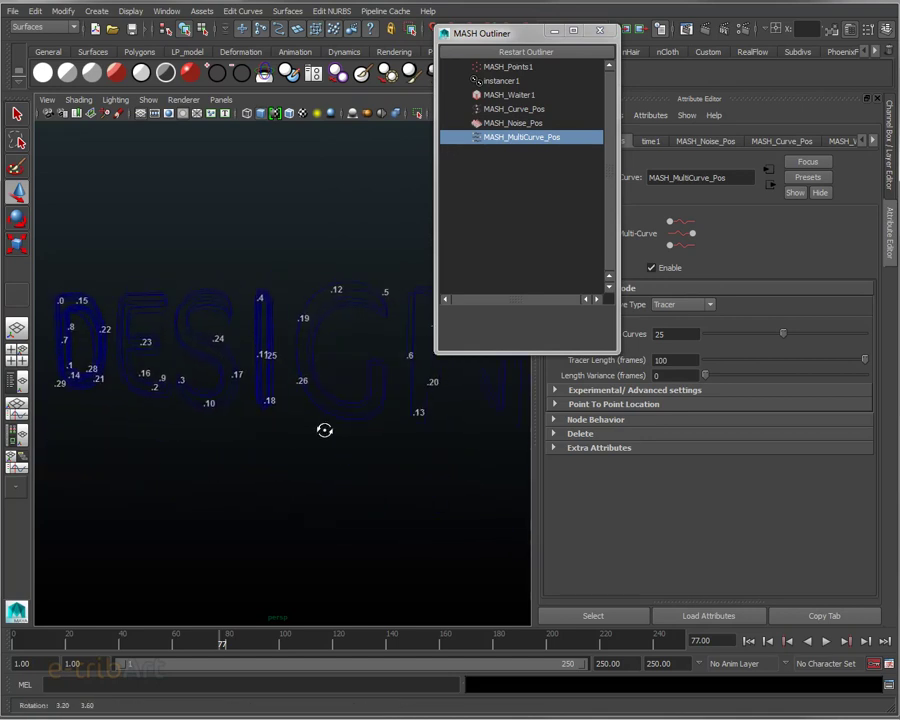
Step: Replay from the start to frame 178, close the MASH Outliner and reframe the lettering
{"action": "left_click", "coordinate": [748, 641]}
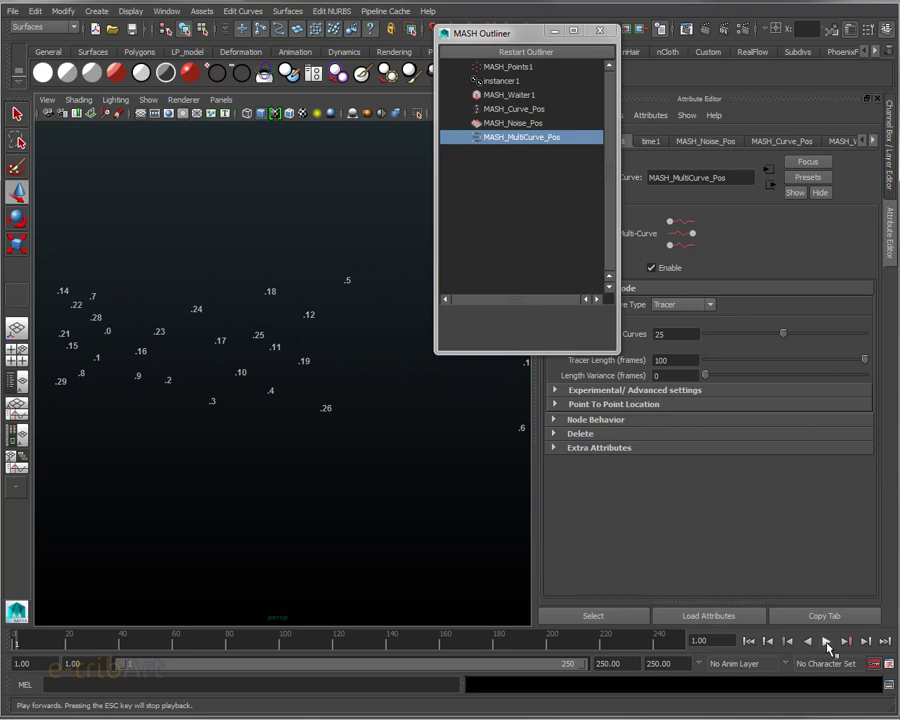
{"action": "left_click", "coordinate": [826, 641]}
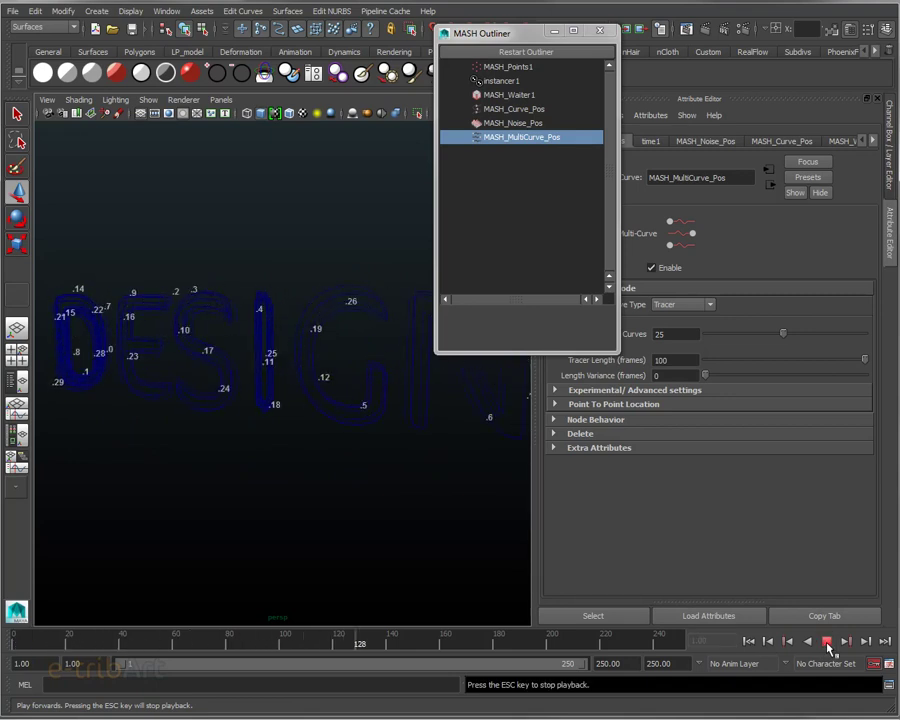
{"action": "left_click", "coordinate": [826, 641]}
{"action": "left_click_drag", "start_coordinate": [281, 426], "coordinate": [220, 424], "text": "alt"}
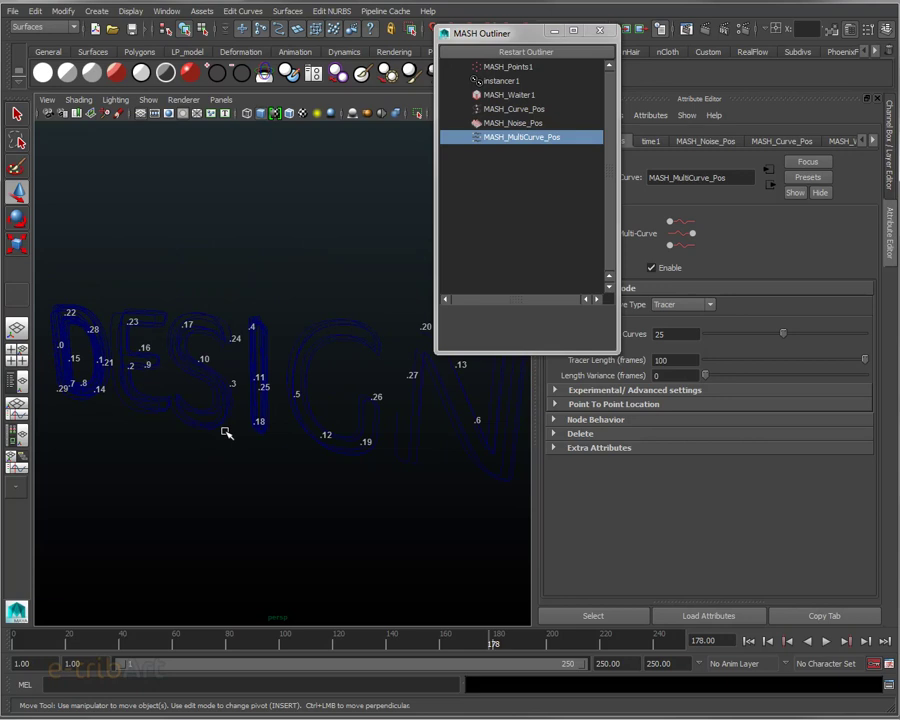
{"action": "left_click_drag", "start_coordinate": [500, 33], "coordinate": [618, 64]}
{"action": "left_click", "coordinate": [736, 64]}
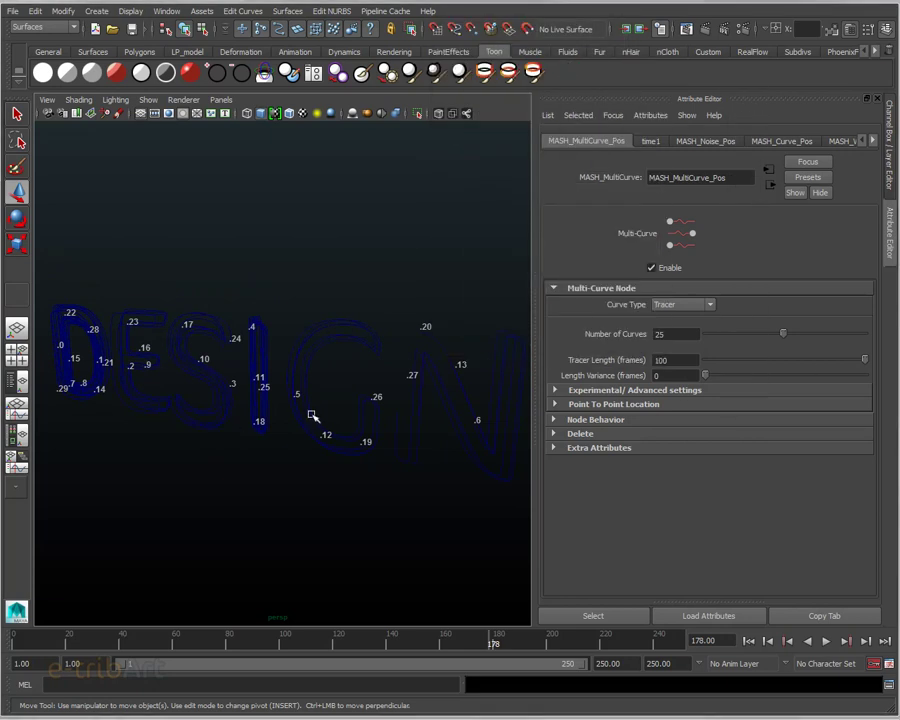
{"action": "scroll", "coordinate": [311, 415], "scroll_direction": "down", "scroll_amount": 3}
{"action": "scroll", "coordinate": [307, 418], "scroll_direction": "up", "scroll_amount": 3}
{"action": "middle_click_drag", "start_coordinate": [305, 418], "coordinate": [305, 408], "text": "alt"}
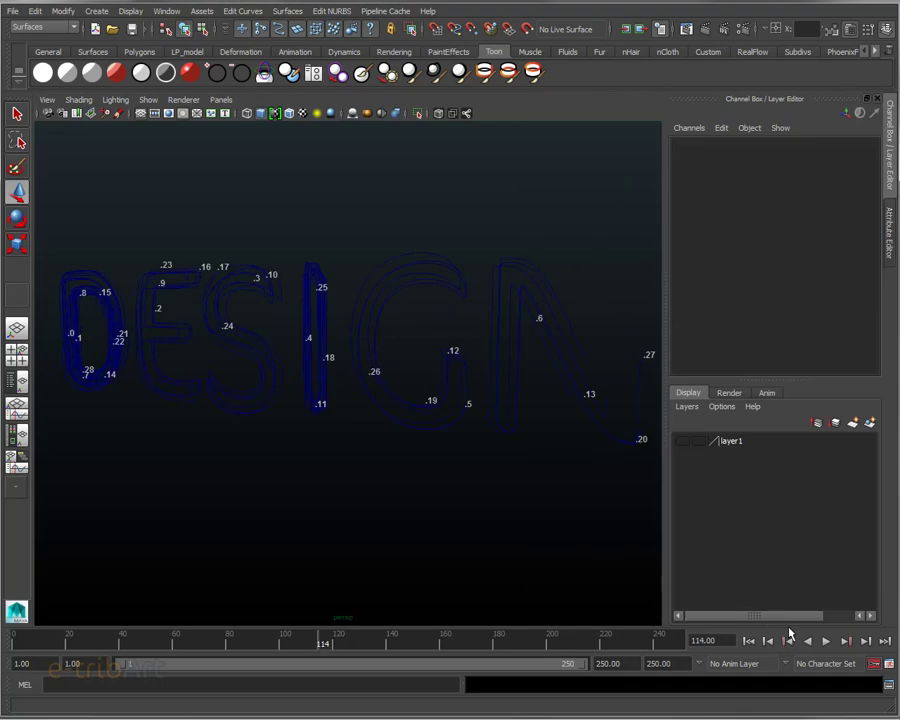
Step: Pause at frame 143 and select tracer curves curve8 through curve32 in the Outliner
{"action": "left_click", "coordinate": [826, 641]}
{"action": "left_click", "coordinate": [823, 638]}
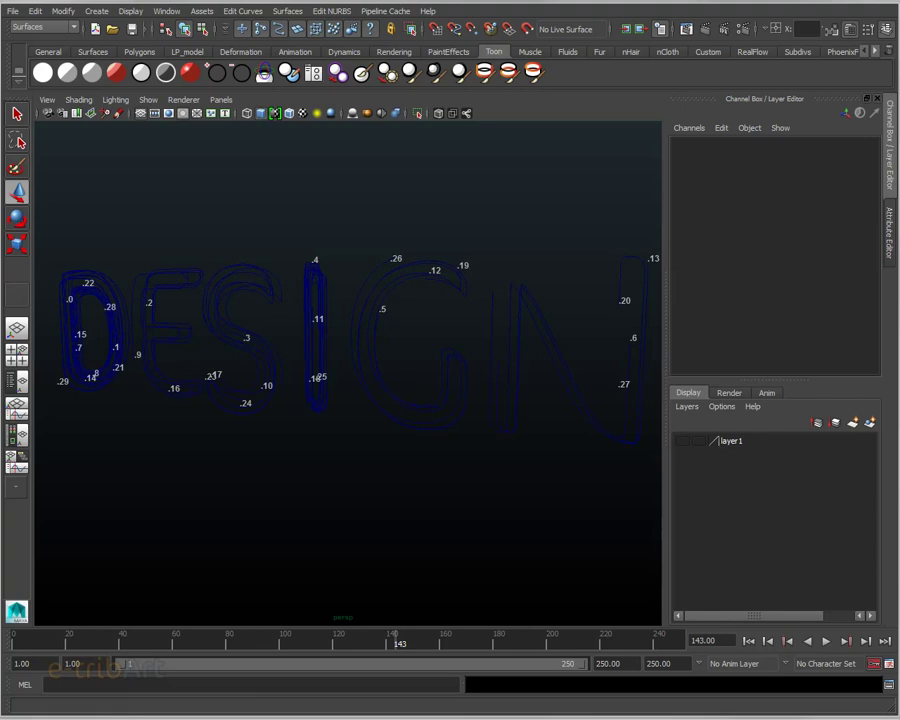
{"action": "left_click", "coordinate": [652, 202]}
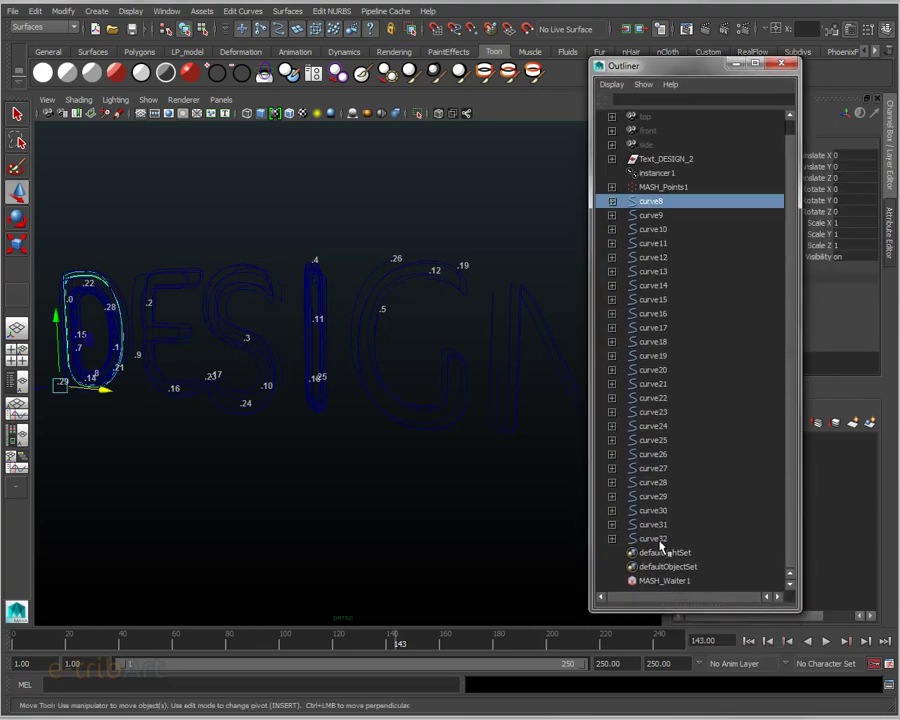
{"action": "left_click", "coordinate": [638, 538], "text": "shift"}
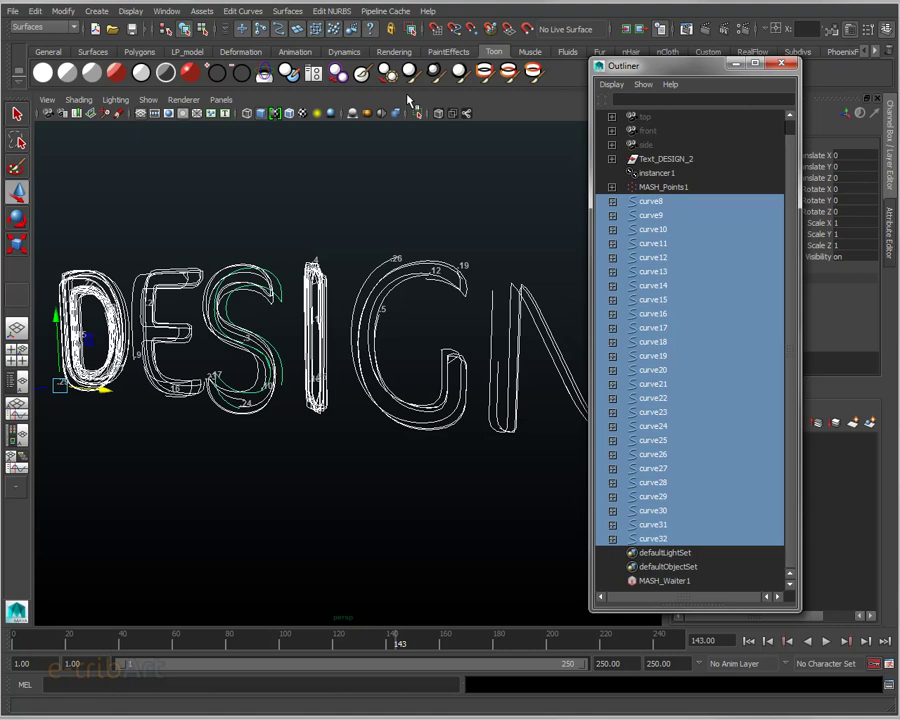
Step: Open the Extrude Options dialog from the Surfaces menu and move it to the left
{"action": "left_click", "coordinate": [298, 13]}
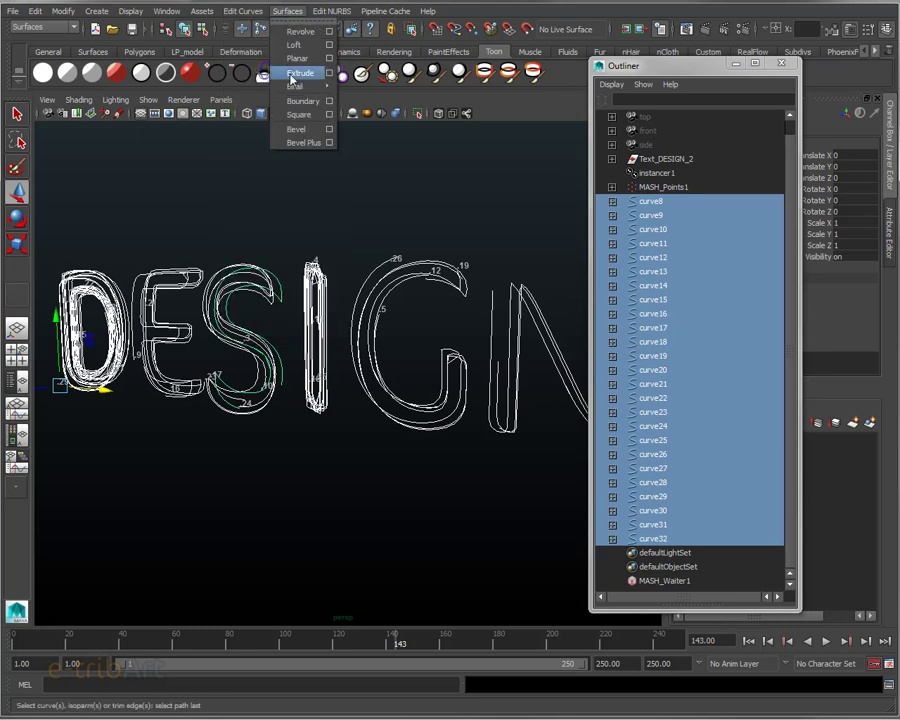
{"action": "left_click", "coordinate": [330, 74]}
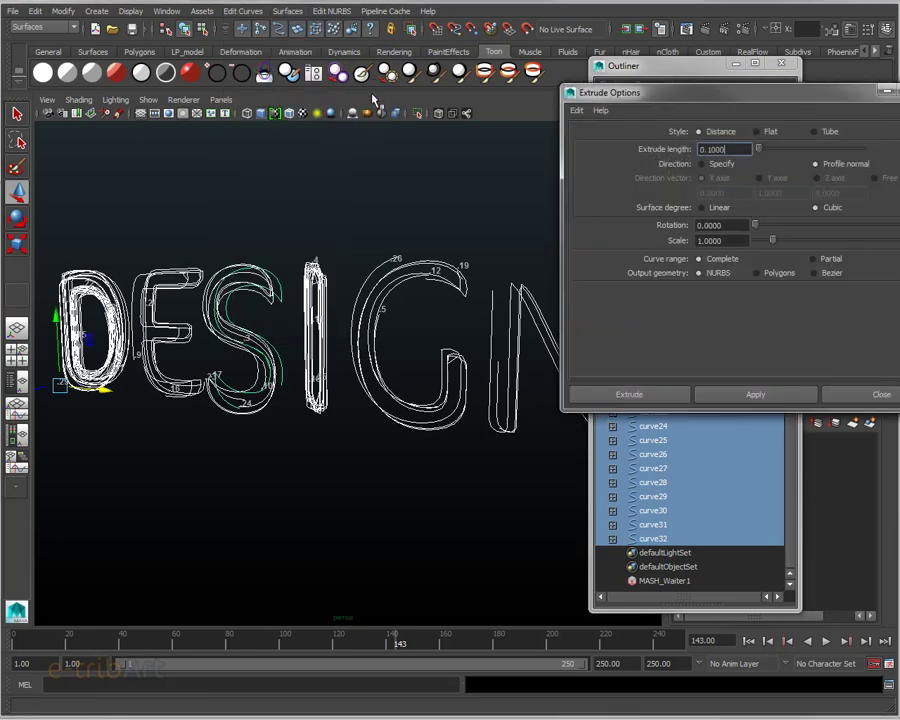
{"action": "left_click_drag", "start_coordinate": [650, 92], "coordinate": [447, 80]}
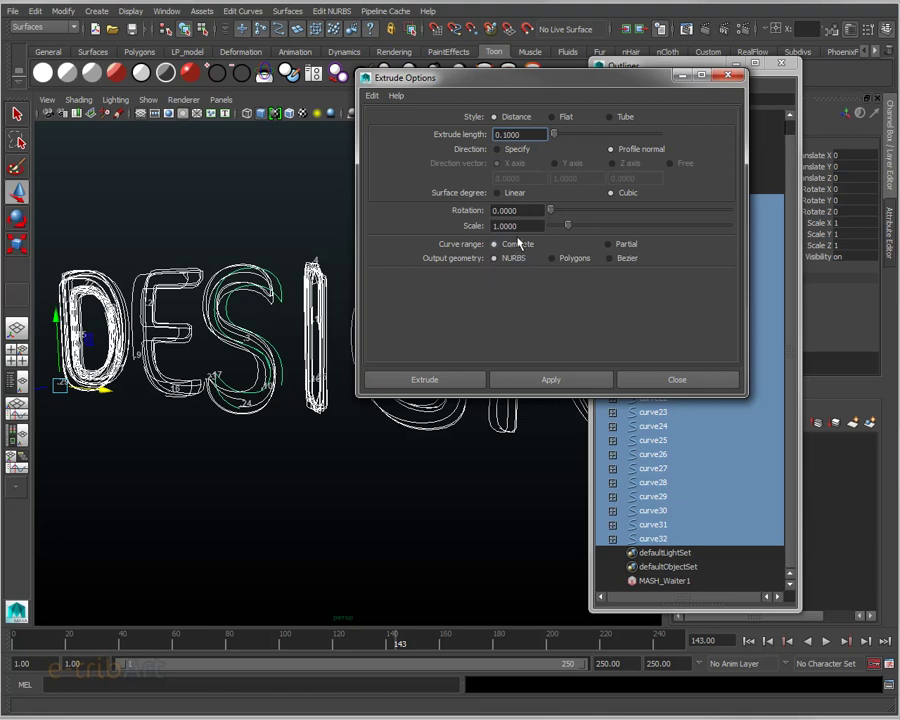
Step: Extrude the tracer curves into extrudedSurface1–25, replay from frame 1 and render the current frame
{"action": "left_click", "coordinate": [452, 382]}
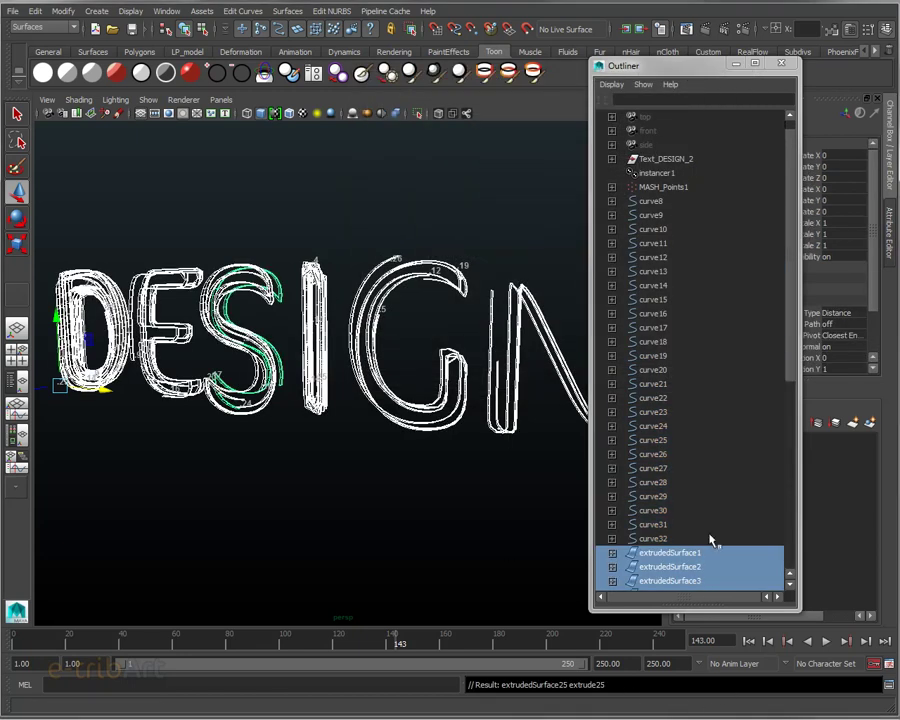
{"action": "scroll", "coordinate": [765, 450], "scroll_direction": "down", "scroll_amount": 5}
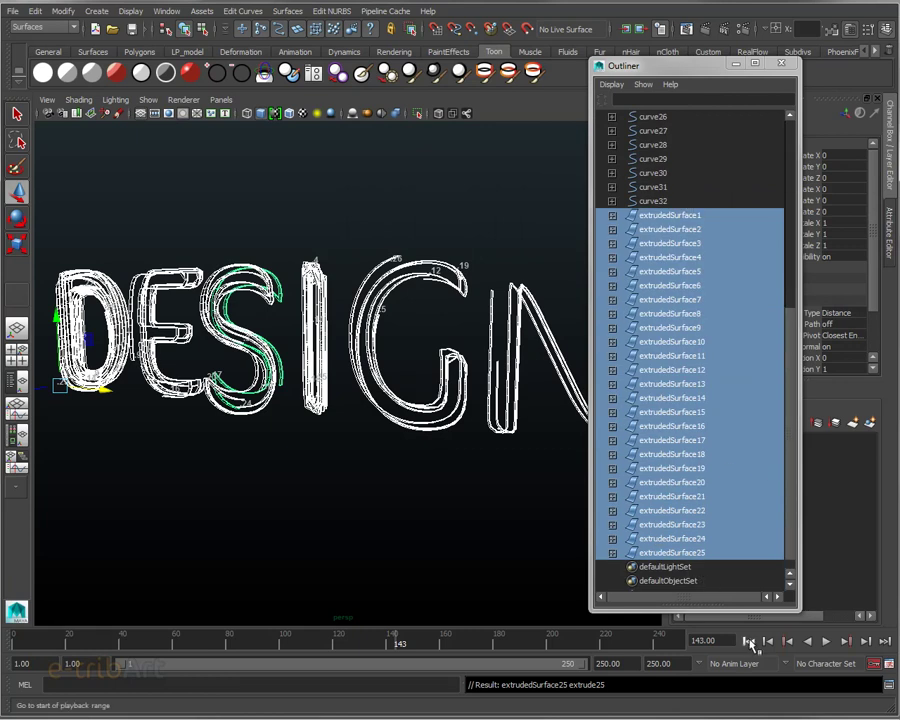
{"action": "left_click", "coordinate": [749, 641]}
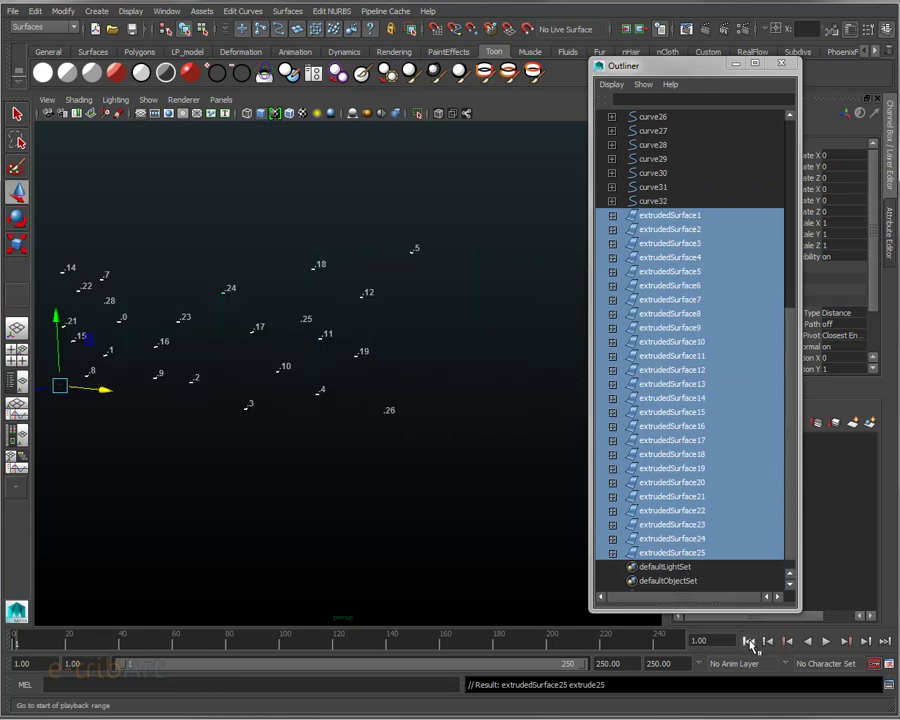
{"action": "left_click", "coordinate": [826, 642]}
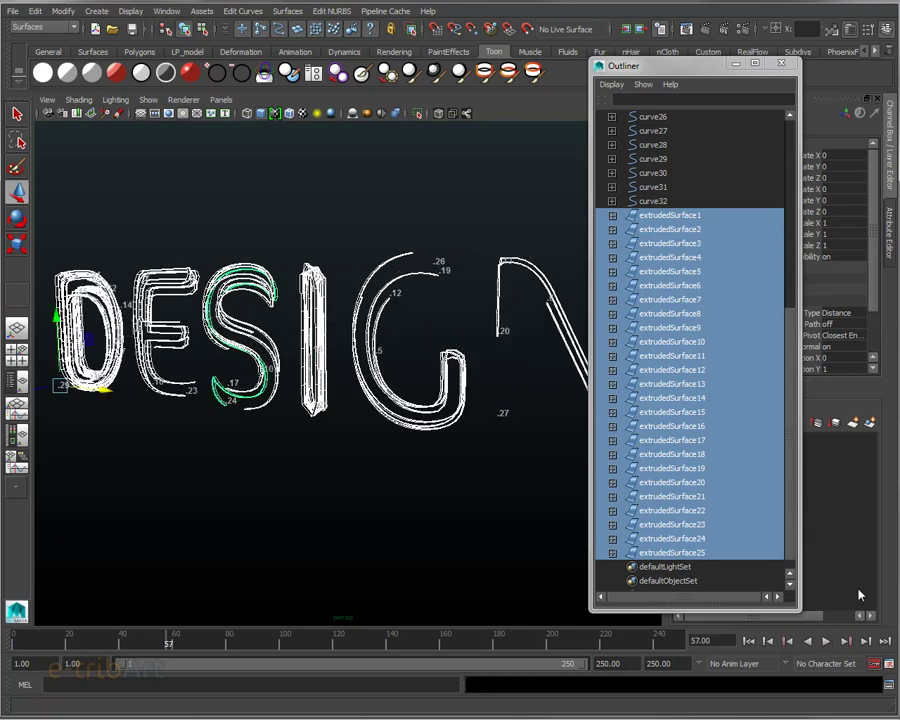
{"action": "left_click", "coordinate": [645, 28]}
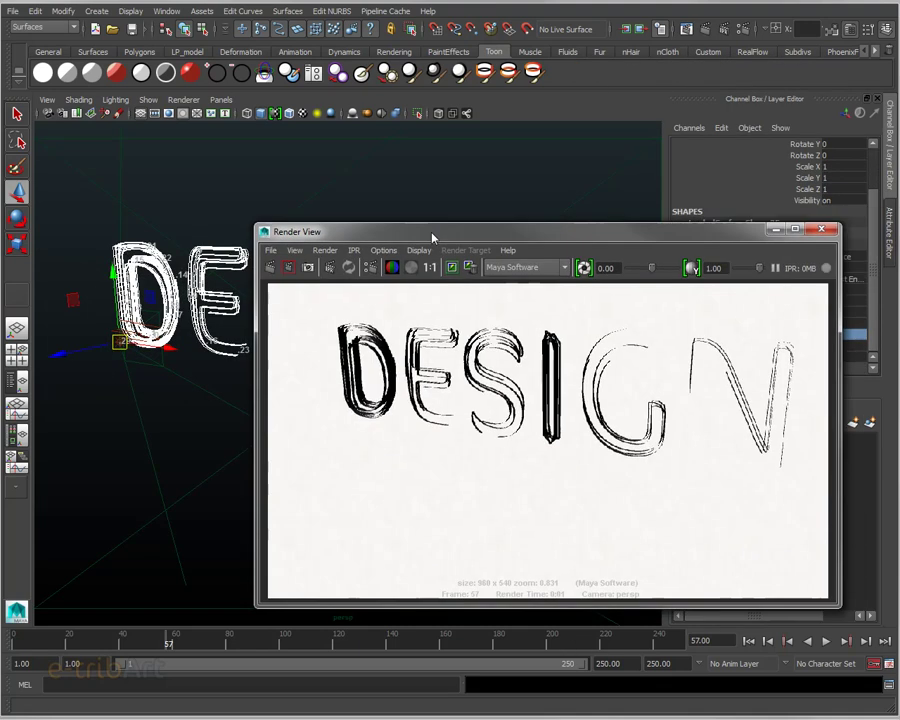
Step: Move the render window aside, then render the sketch strokes at frames 21 and 47
{"action": "left_click_drag", "start_coordinate": [430, 236], "coordinate": [284, 94]}
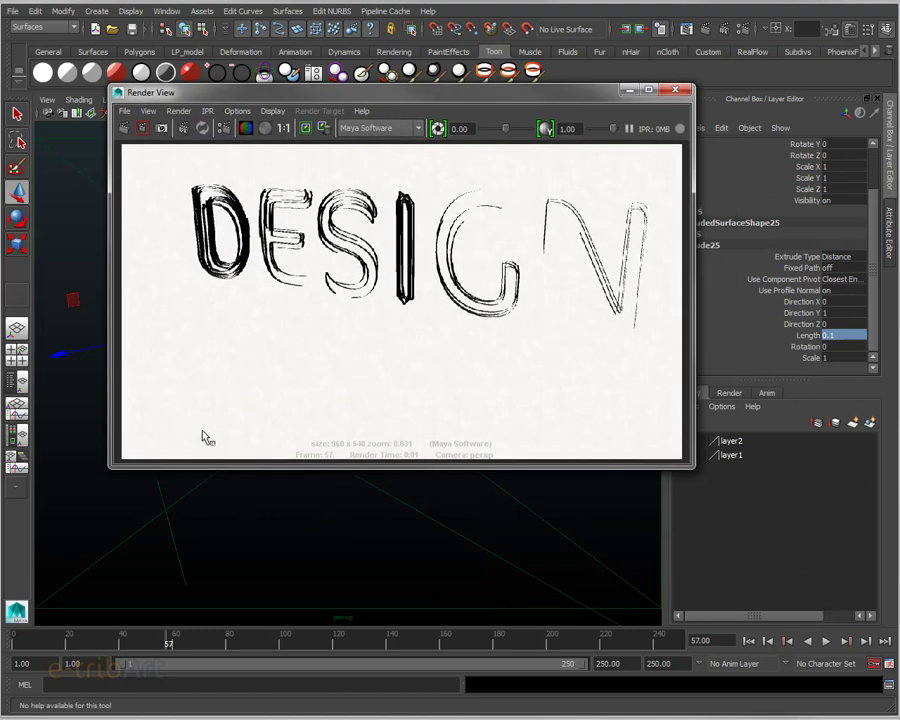
{"action": "mouse_move", "coordinate": [379, 92]}
{"action": "left_mouse_down"}
{"action": "mouse_move", "coordinate": [702, 45]}
{"action": "mouse_move", "coordinate": [579, 29]}
{"action": "left_mouse_up"}
{"action": "left_click", "coordinate": [750, 641]}
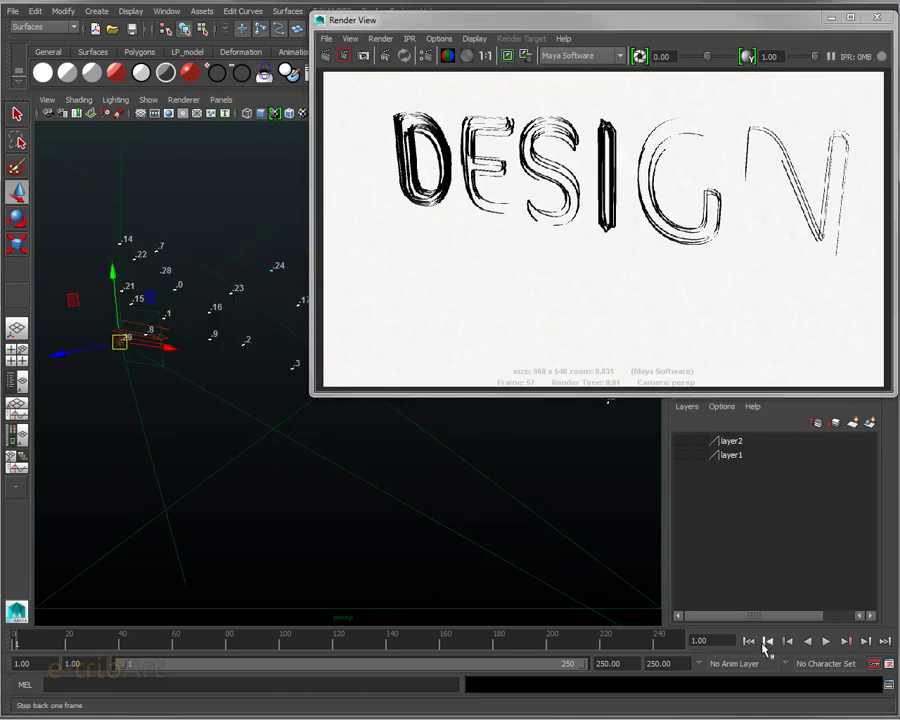
{"action": "left_click", "coordinate": [826, 640]}
{"action": "key", "text": "Escape"}
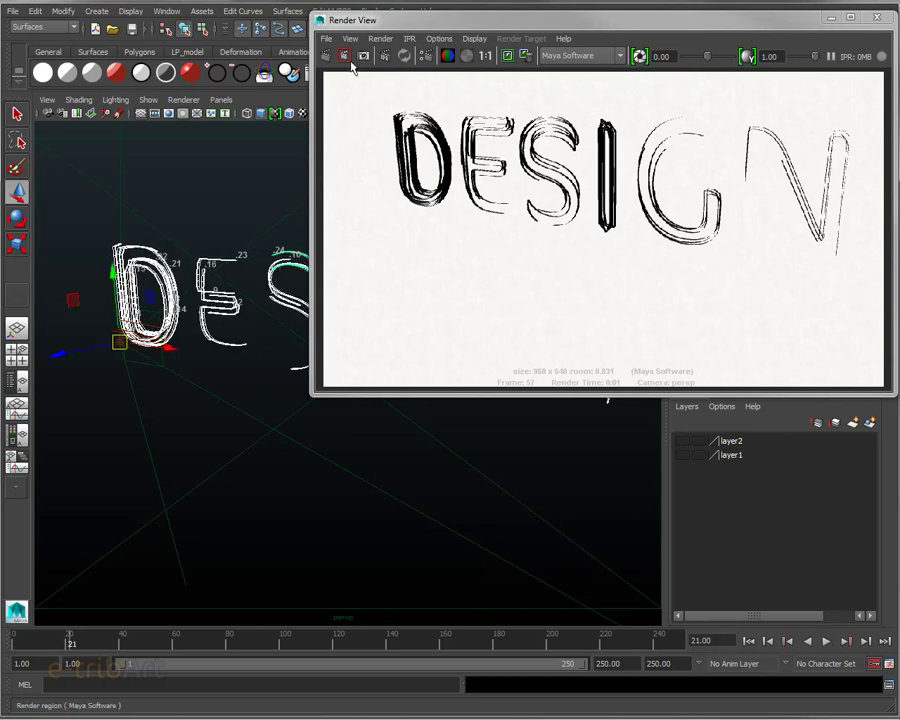
{"action": "left_click", "coordinate": [351, 64]}
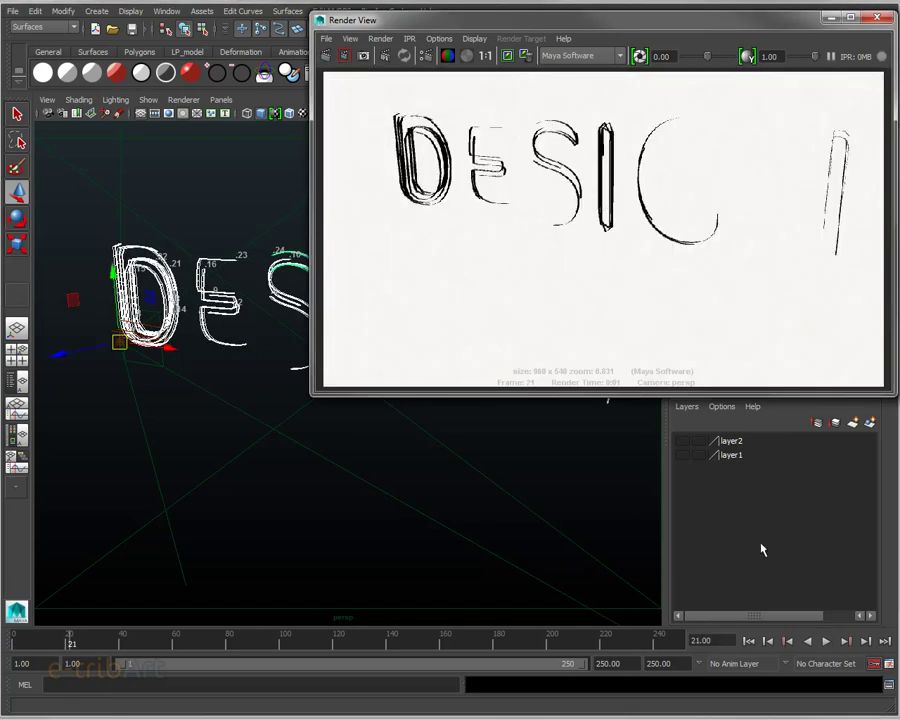
{"action": "left_click", "coordinate": [826, 641]}
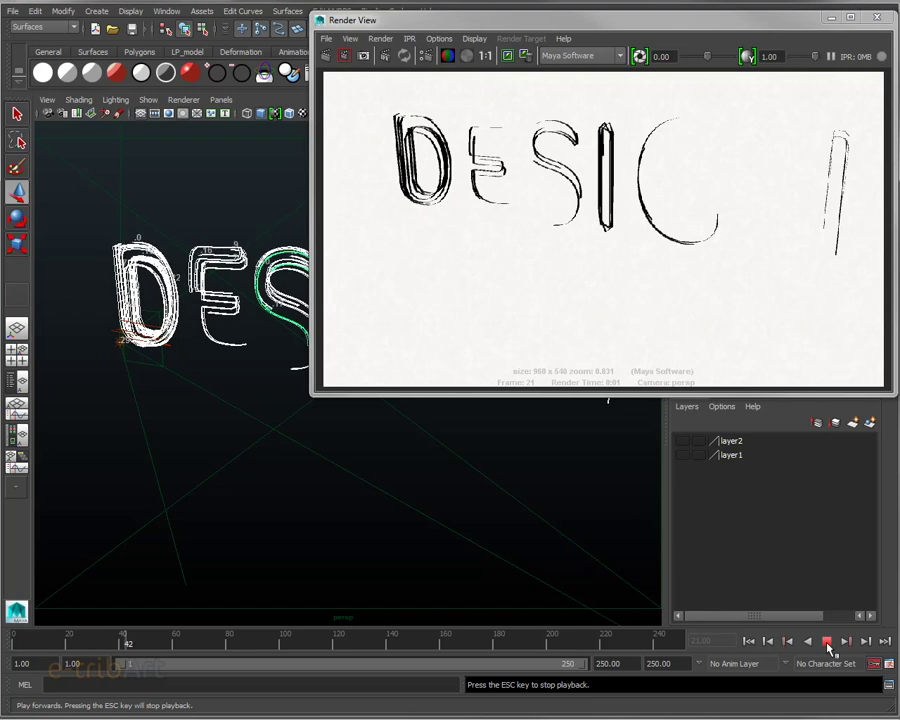
{"action": "left_click", "coordinate": [826, 641]}
{"action": "left_click", "coordinate": [344, 55]}
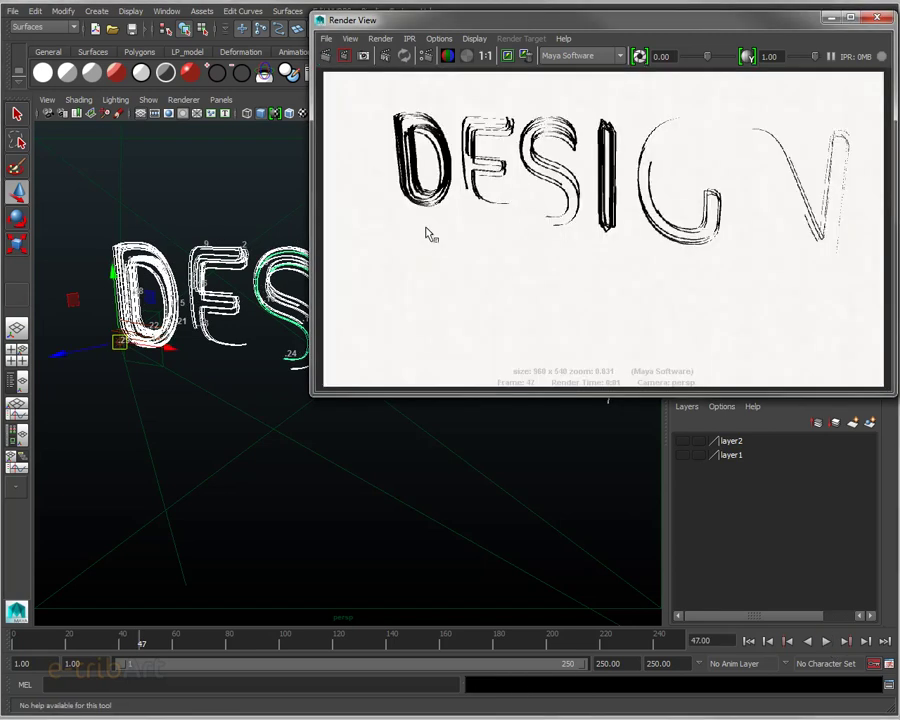
Step: Render the strokes at frames 82, 96 and 116
{"action": "left_click", "coordinate": [826, 641]}
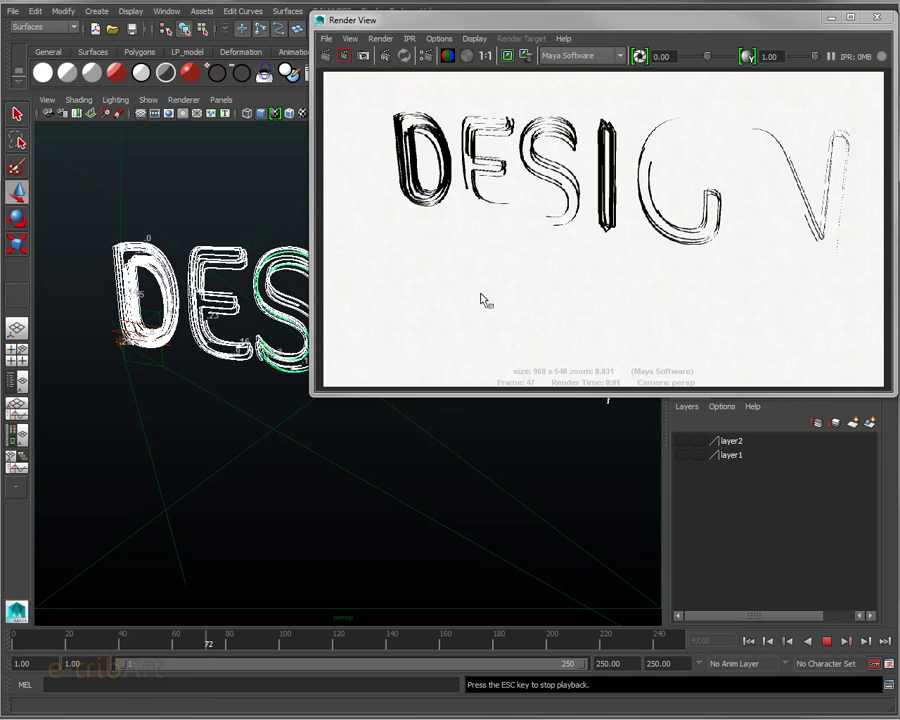
{"action": "left_click", "coordinate": [326, 55]}
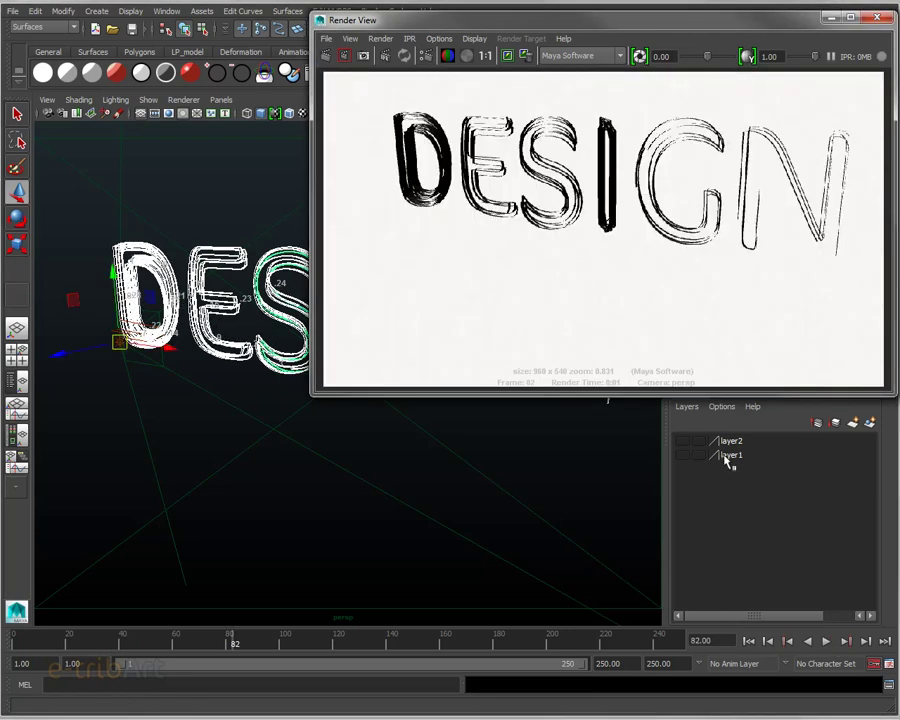
{"action": "left_click", "coordinate": [826, 641]}
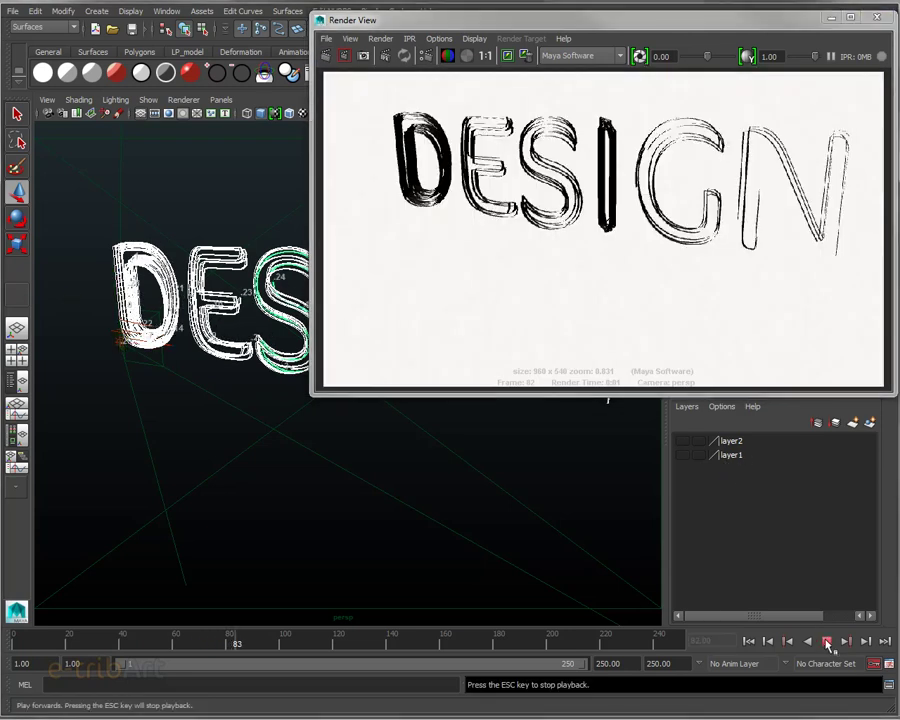
{"action": "left_click", "coordinate": [826, 641]}
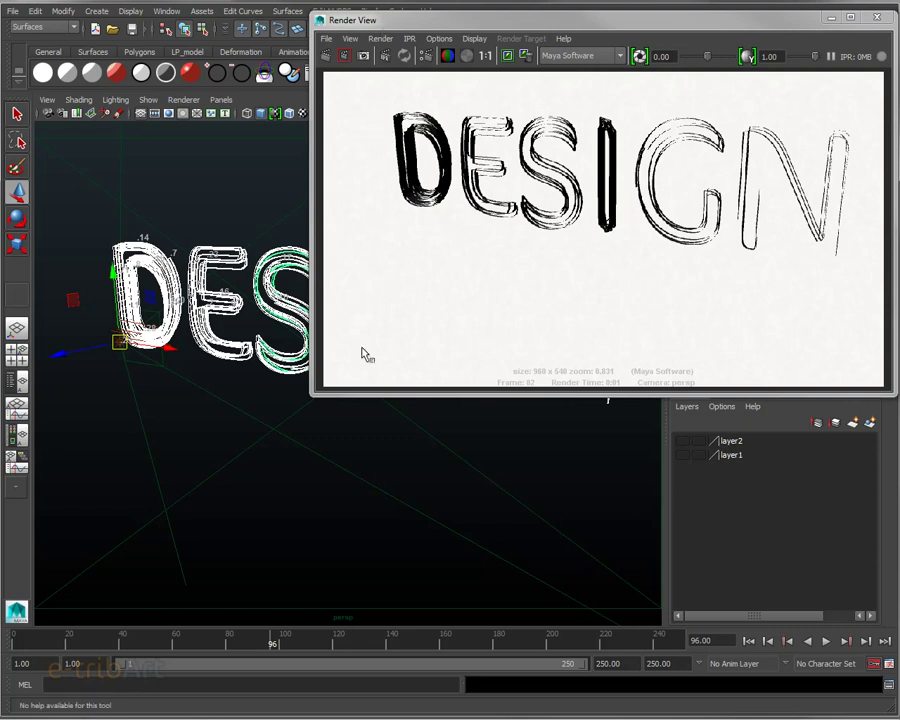
{"action": "left_click", "coordinate": [326, 55]}
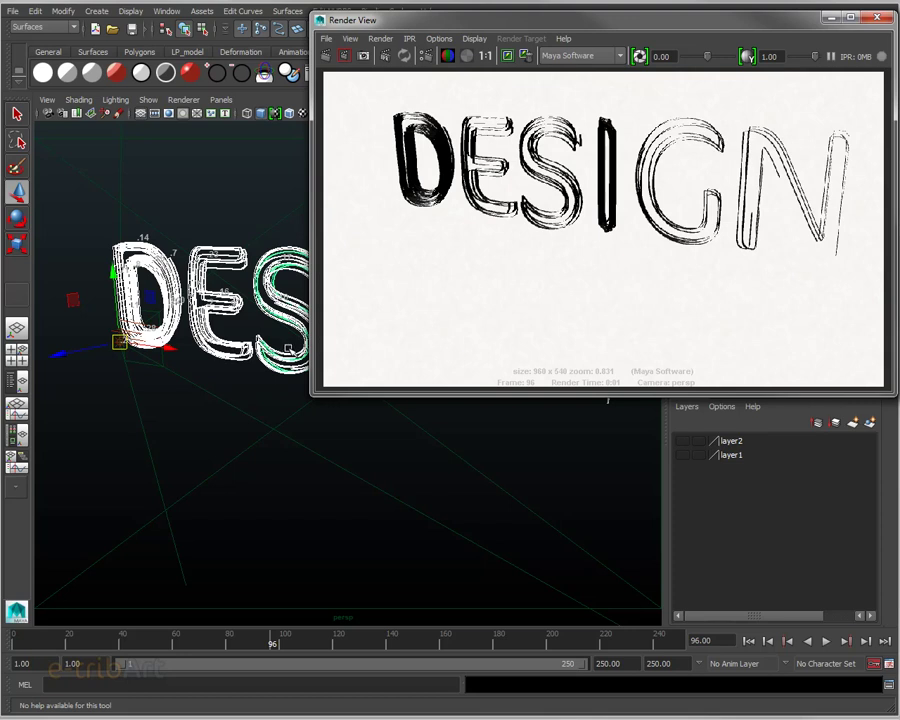
{"action": "left_click", "coordinate": [828, 643]}
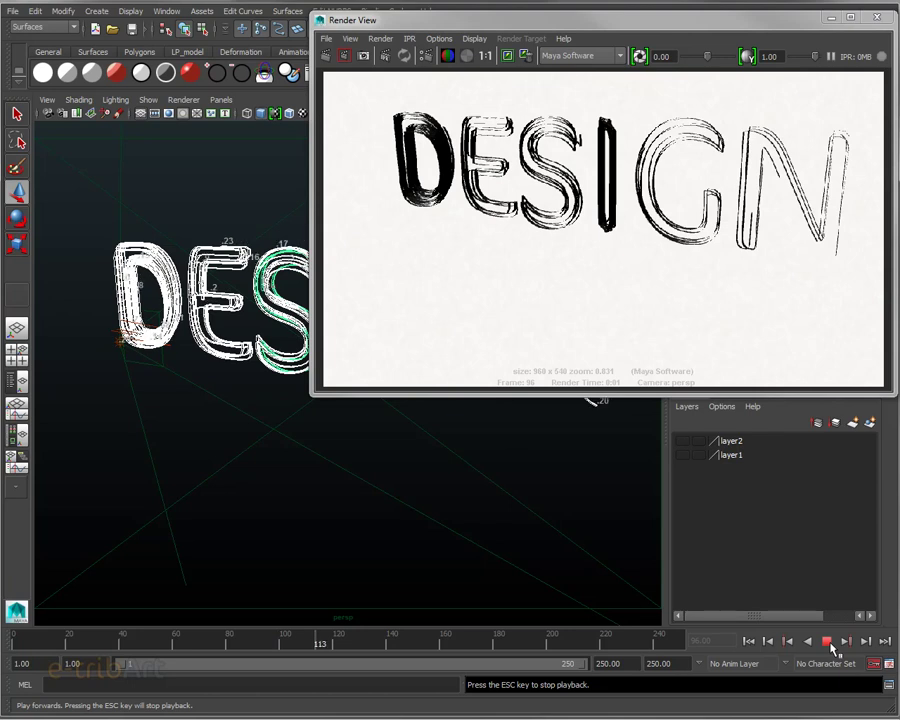
{"action": "left_click", "coordinate": [828, 641]}
{"action": "left_click", "coordinate": [344, 55]}
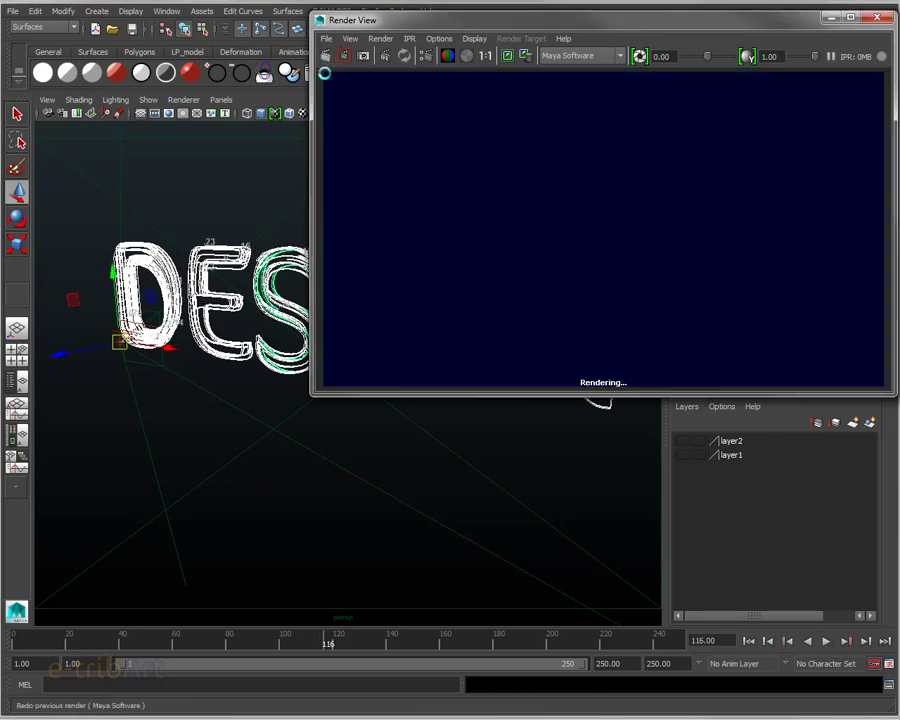
Step: Render frame 125 and move the render window out of the way
{"action": "left_click", "coordinate": [825, 642]}
{"action": "key", "text": "Escape"}
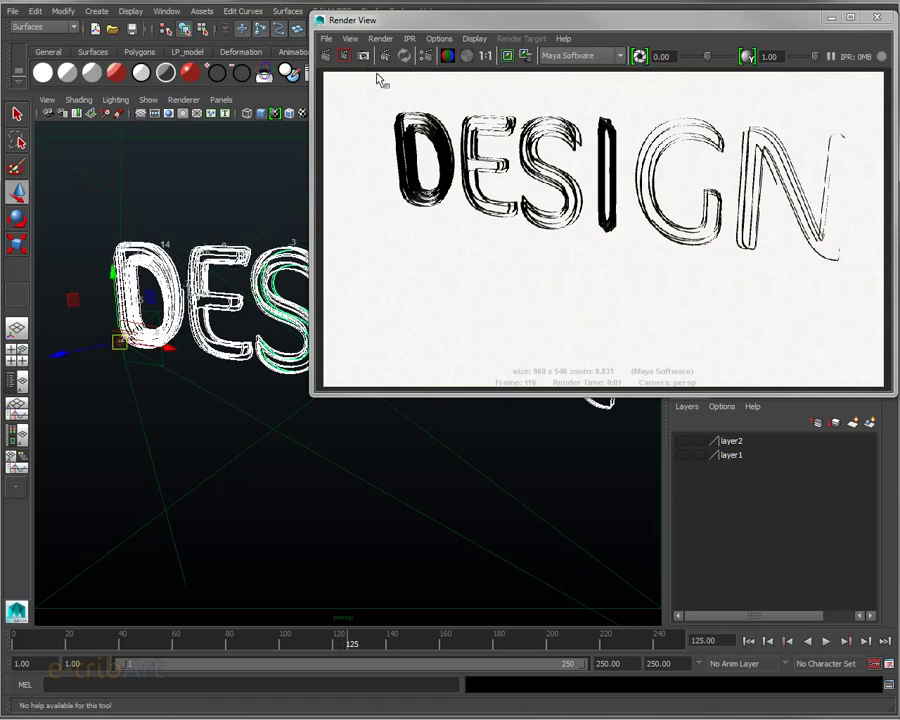
{"action": "left_click", "coordinate": [344, 55]}
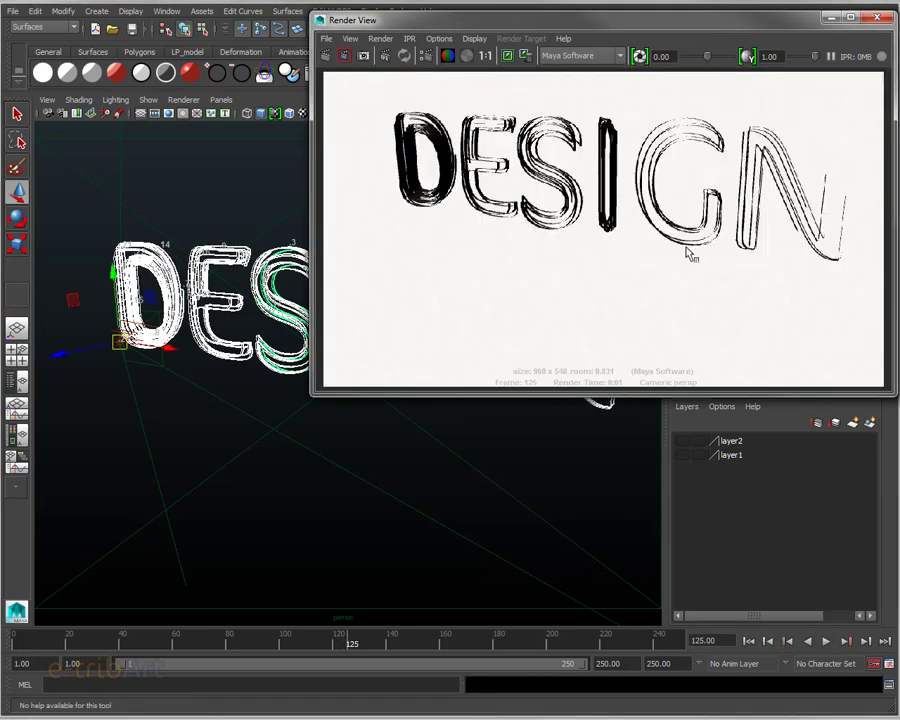
{"action": "left_click_drag", "start_coordinate": [602, 17], "coordinate": [597, 77]}
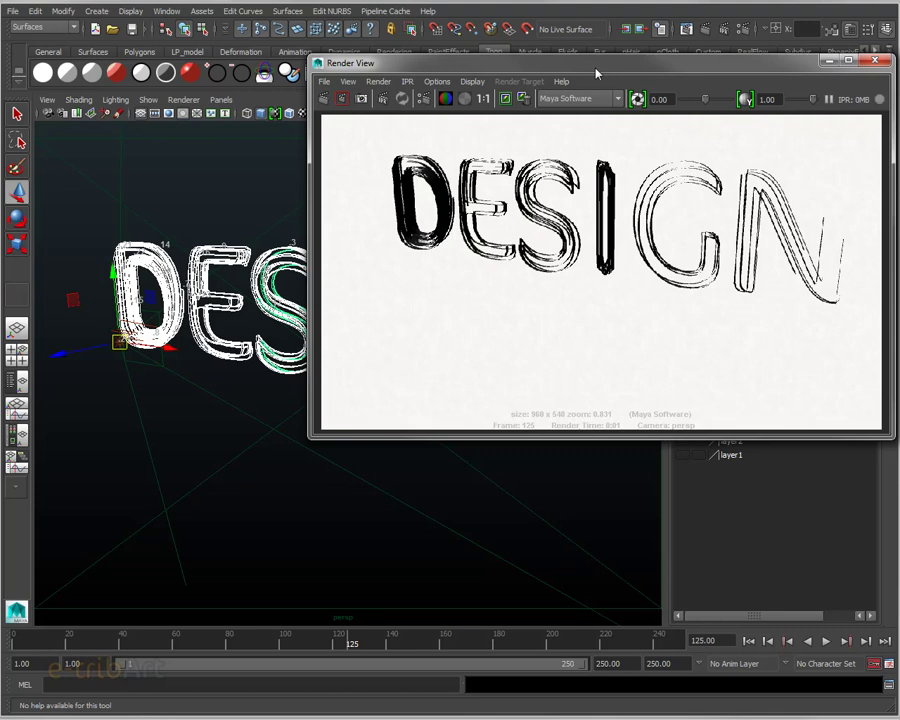
{"action": "left_click_drag", "start_coordinate": [596, 78], "coordinate": [565, 77]}
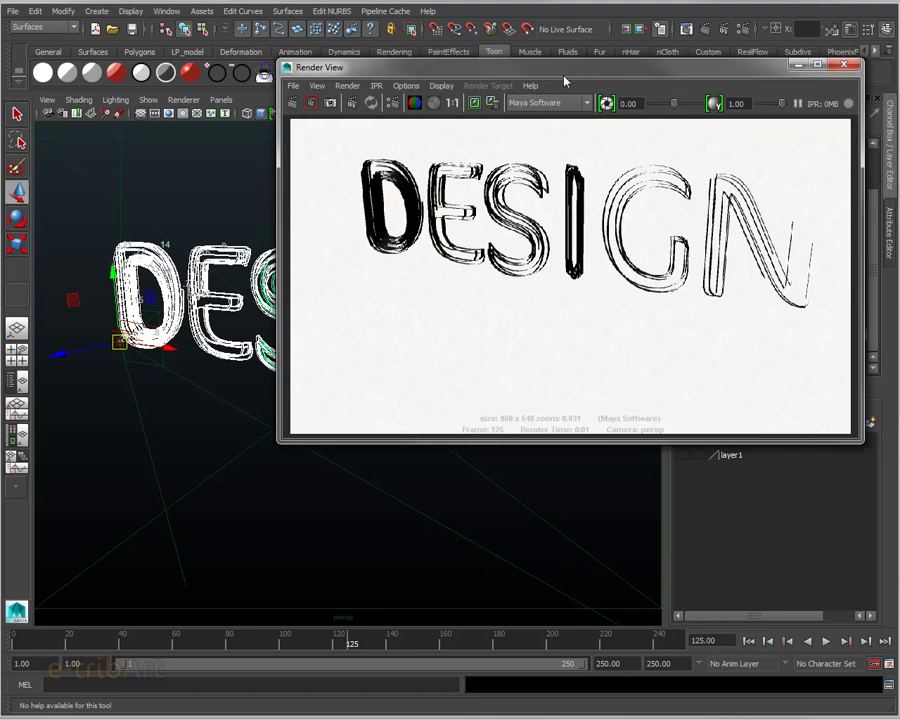
{"action": "left_click_drag", "start_coordinate": [565, 78], "coordinate": [622, 88]}
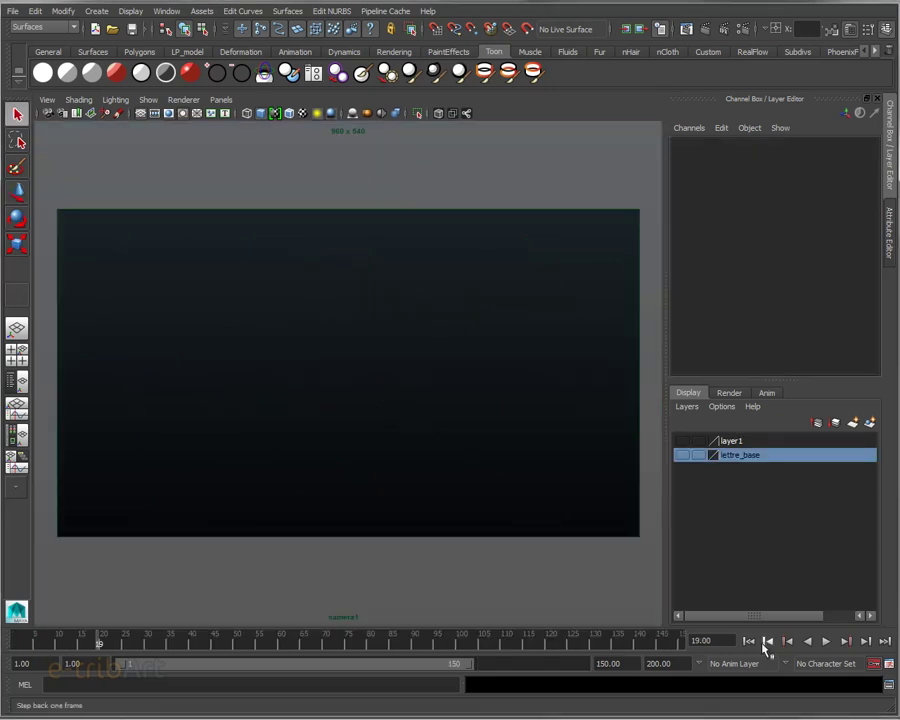
Step: Play and scrub the e-tribArt MOTION DESIGN animation, stopping at frame 146 with the letters assembled
{"action": "left_click", "coordinate": [826, 641]}
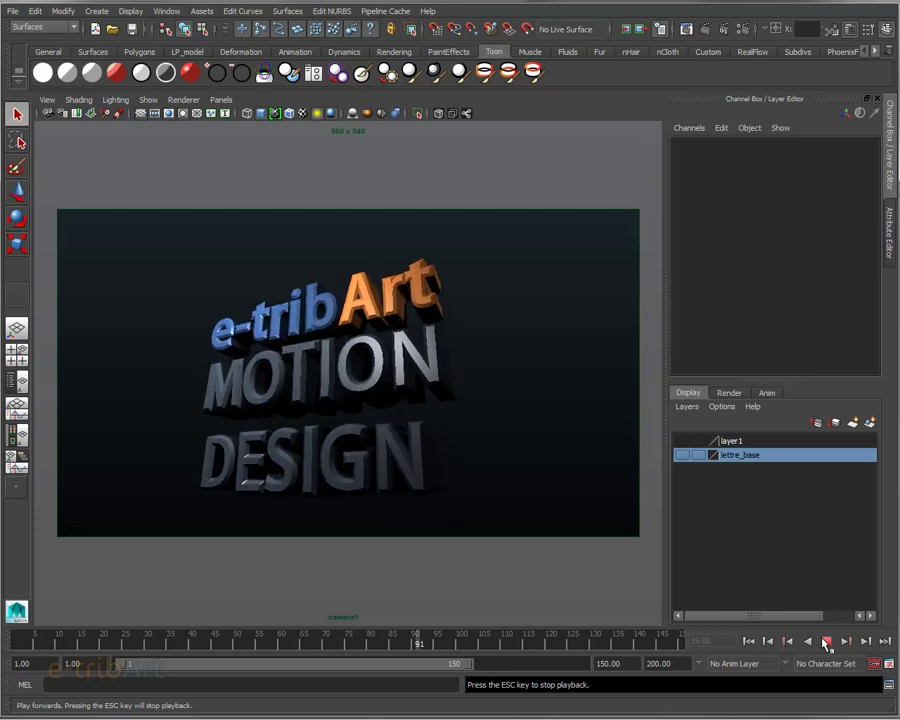
{"action": "left_click", "coordinate": [826, 641]}
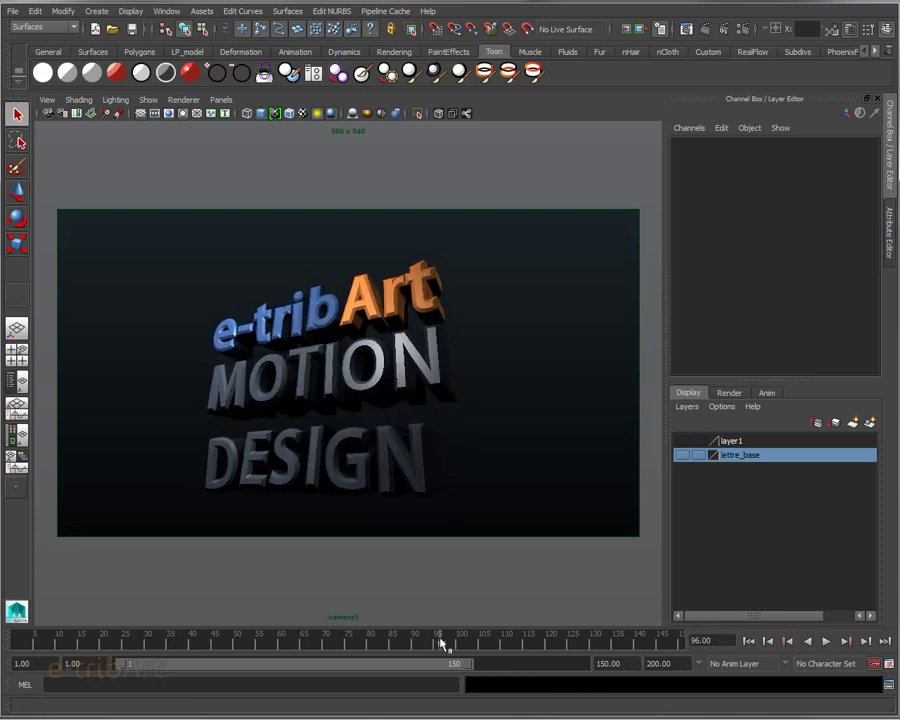
{"action": "mouse_move", "coordinate": [440, 641]}
{"action": "left_mouse_down"}
{"action": "mouse_move", "coordinate": [60, 641]}
{"action": "mouse_move", "coordinate": [228, 641]}
{"action": "mouse_move", "coordinate": [396, 613]}
{"action": "mouse_move", "coordinate": [199, 617]}
{"action": "mouse_move", "coordinate": [5, 640]}
{"action": "left_mouse_up"}
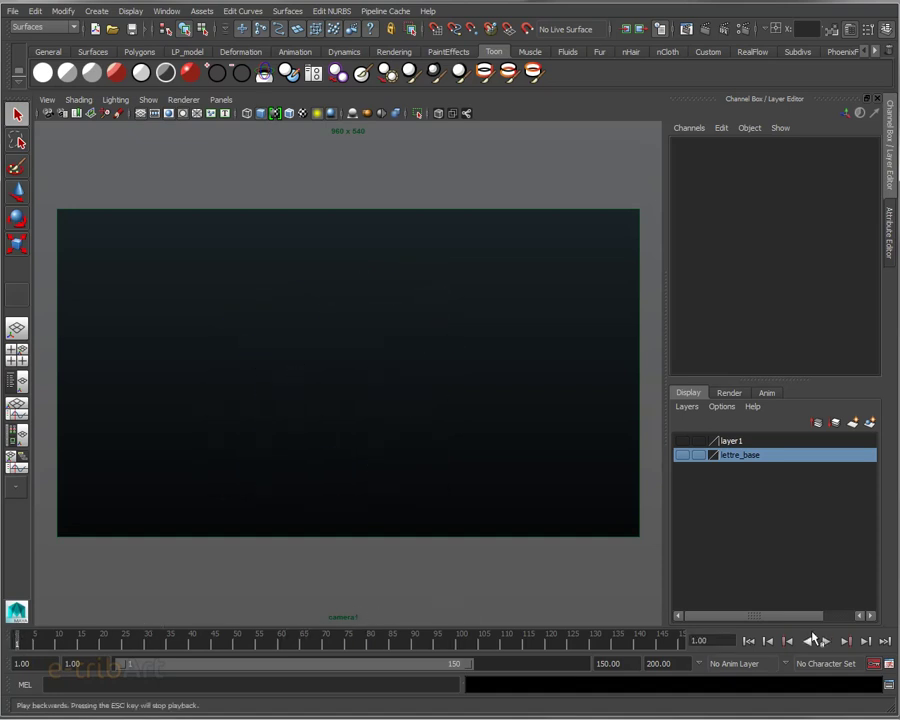
{"action": "left_click", "coordinate": [825, 641]}
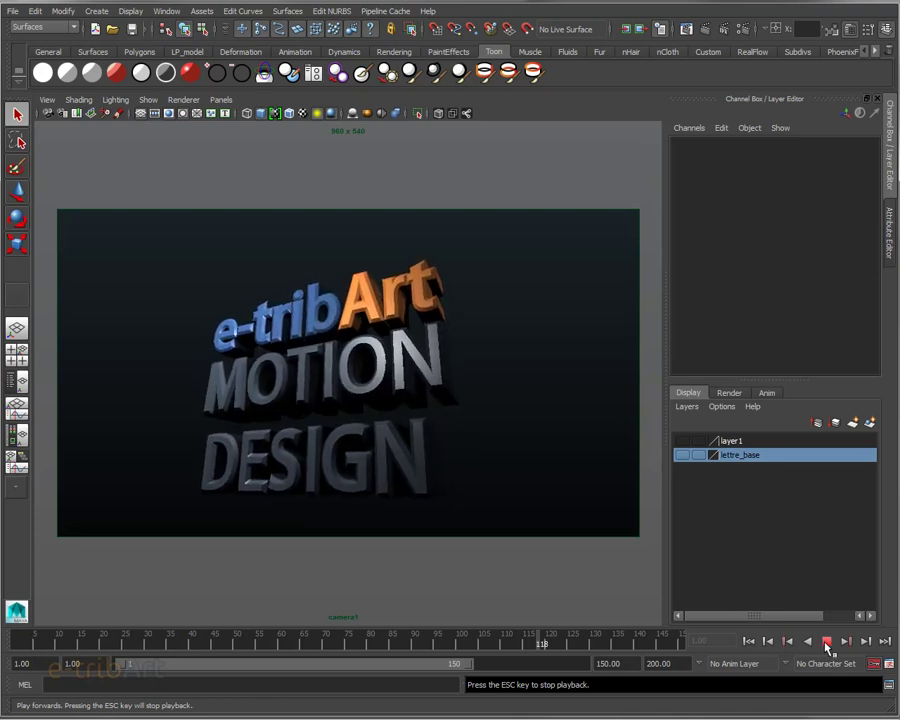
{"action": "left_click", "coordinate": [827, 643]}
{"action": "left_click", "coordinate": [827, 643]}
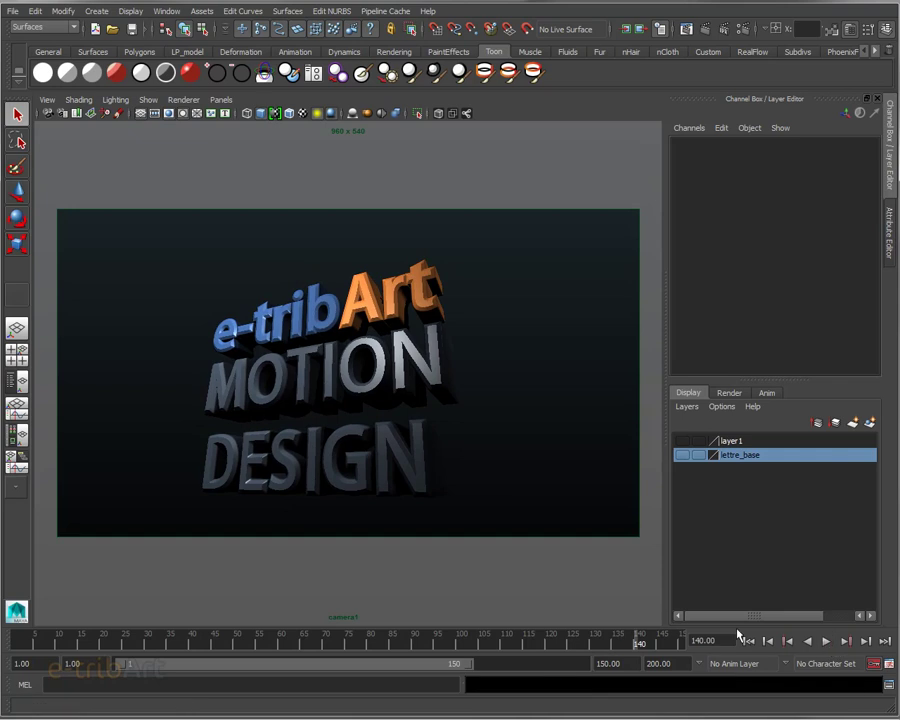
{"action": "left_click_drag", "start_coordinate": [676, 645], "coordinate": [18, 645]}
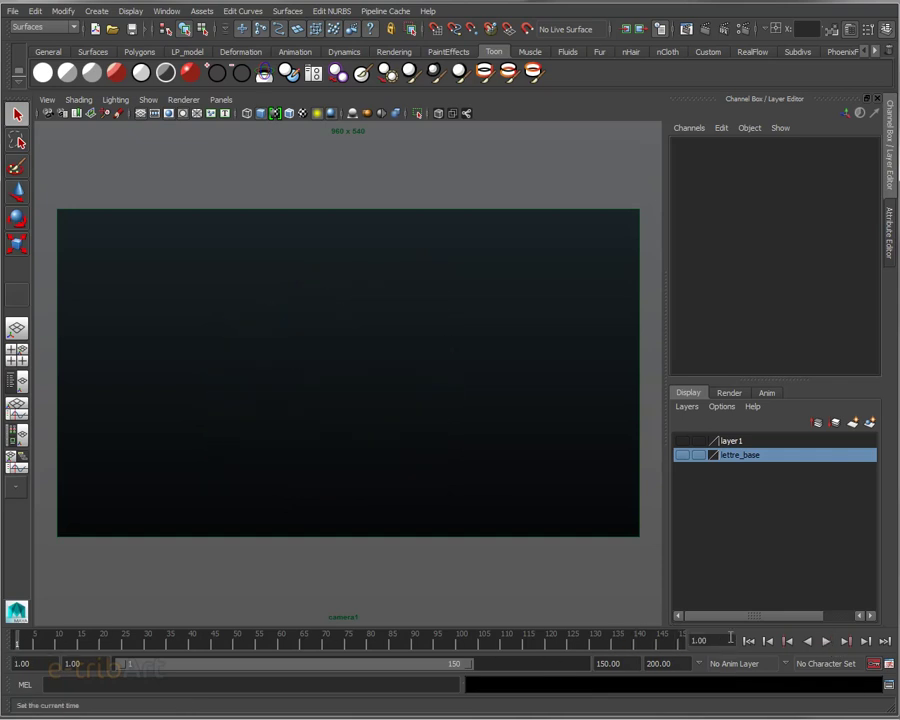
{"action": "left_click", "coordinate": [826, 641]}
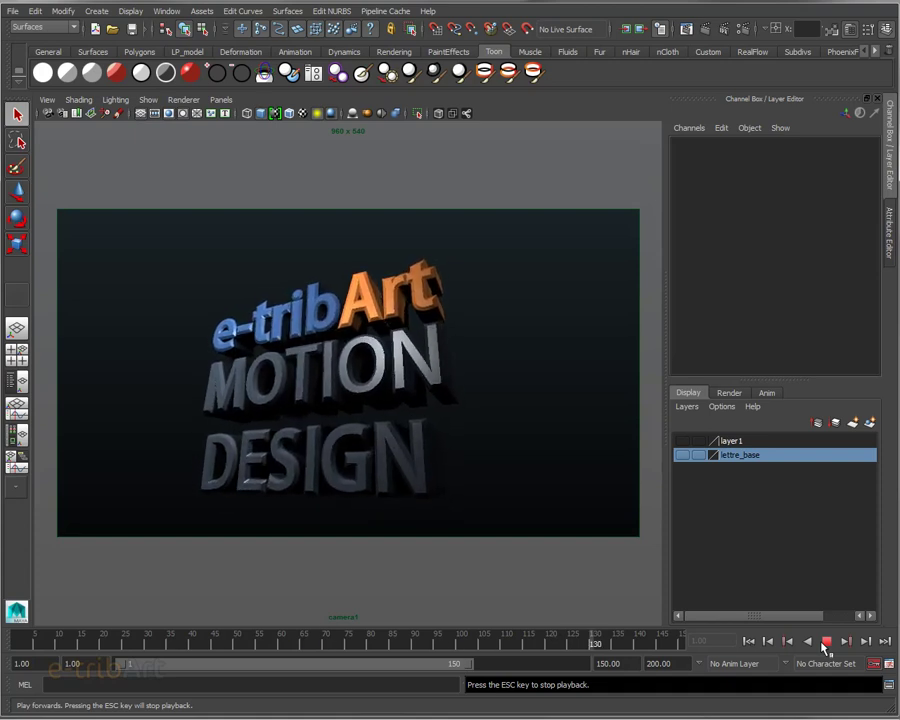
{"action": "left_click", "coordinate": [825, 643]}
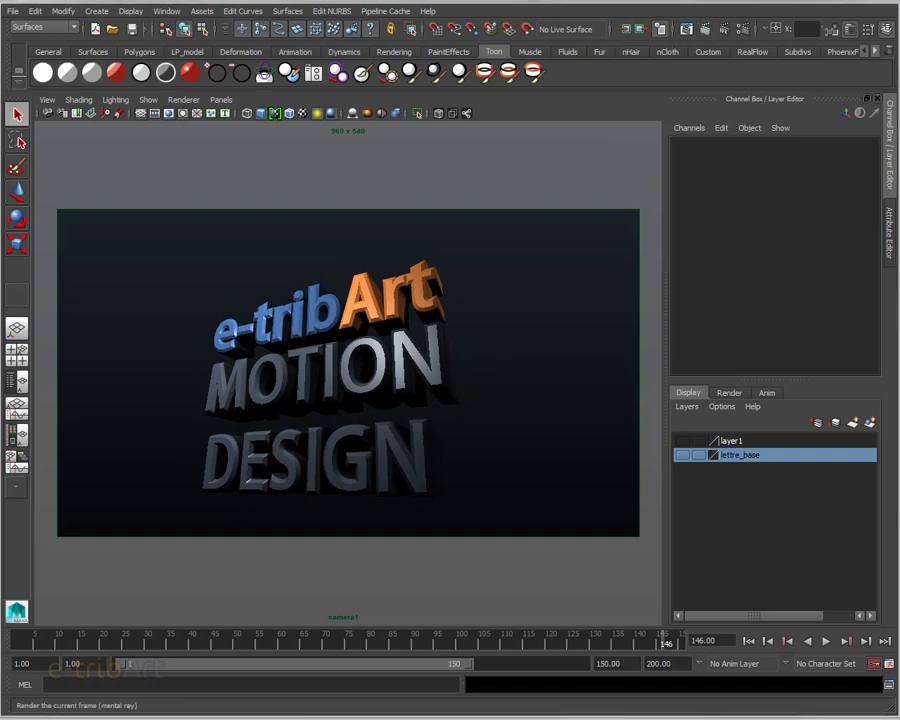
Step: Render frame 146 with mental ray and reposition the render window
{"action": "left_click", "coordinate": [627, 28]}
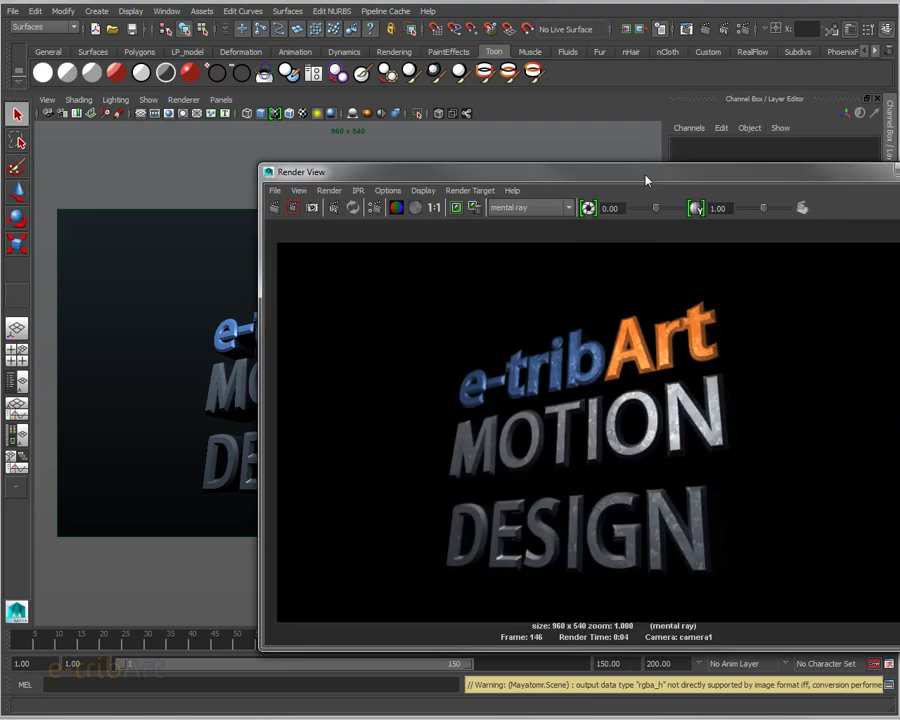
{"action": "left_click_drag", "start_coordinate": [650, 170], "coordinate": [472, 114]}
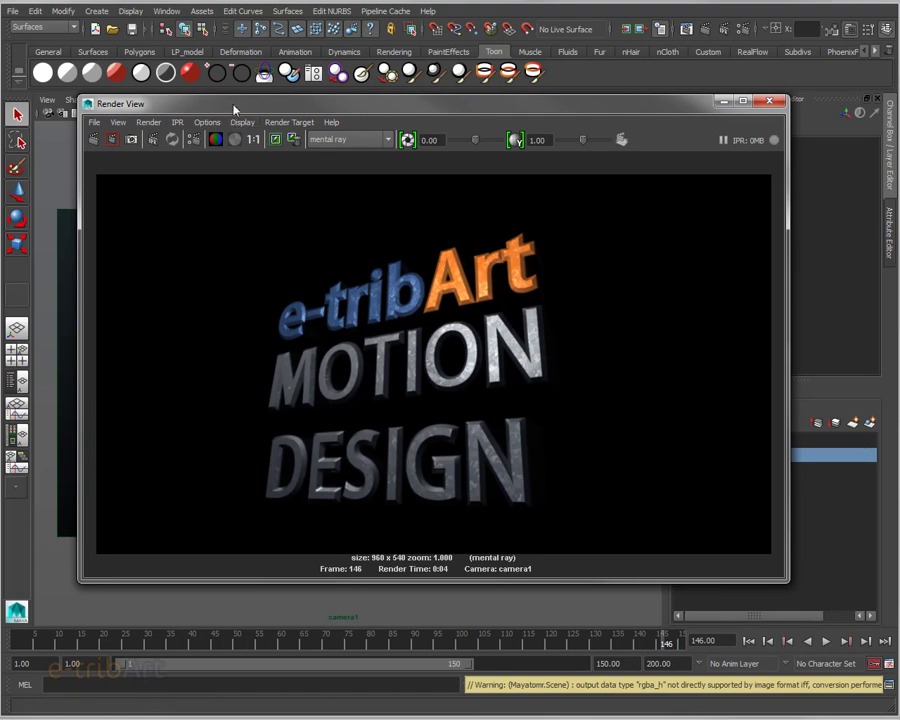
{"action": "left_click_drag", "start_coordinate": [233, 109], "coordinate": [333, 136]}
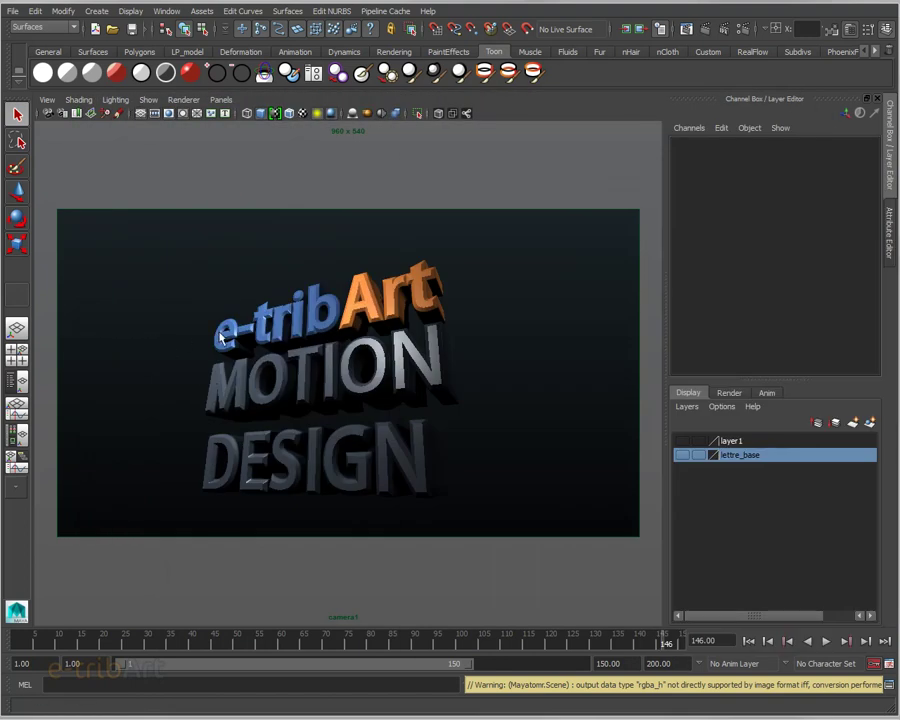
Step: Replay and scrub the letter animation, stopping at frame 98
{"action": "key", "text": "alt+v"}
{"action": "left_click_drag", "start_coordinate": [55, 643], "coordinate": [205, 643]}
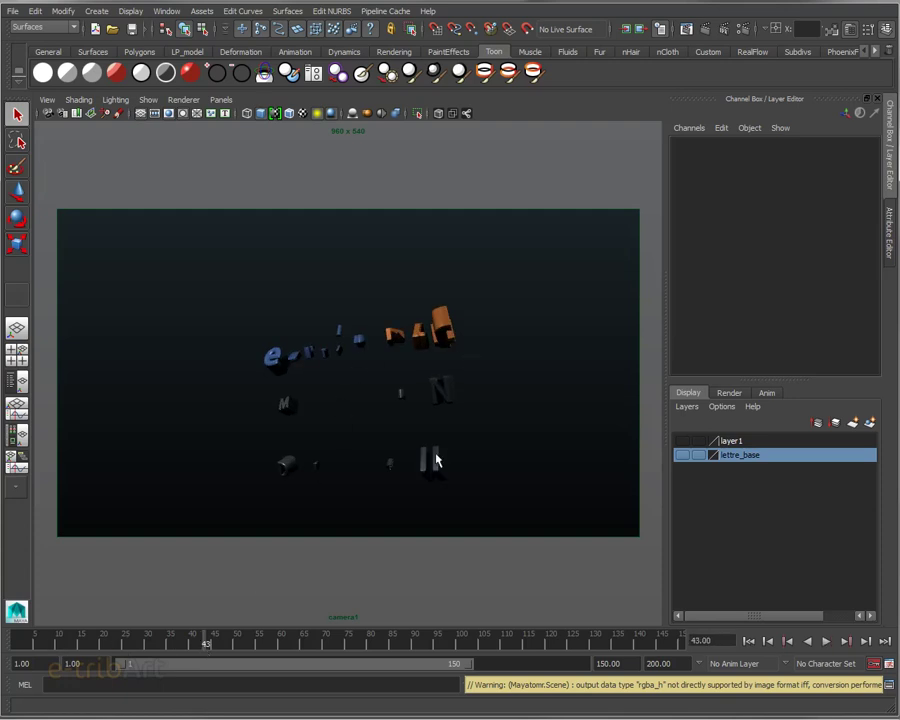
{"action": "key", "text": "alt+v"}
{"action": "mouse_move", "coordinate": [228, 650]}
{"action": "left_mouse_down"}
{"action": "mouse_move", "coordinate": [502, 643]}
{"action": "mouse_move", "coordinate": [236, 642]}
{"action": "left_mouse_up"}
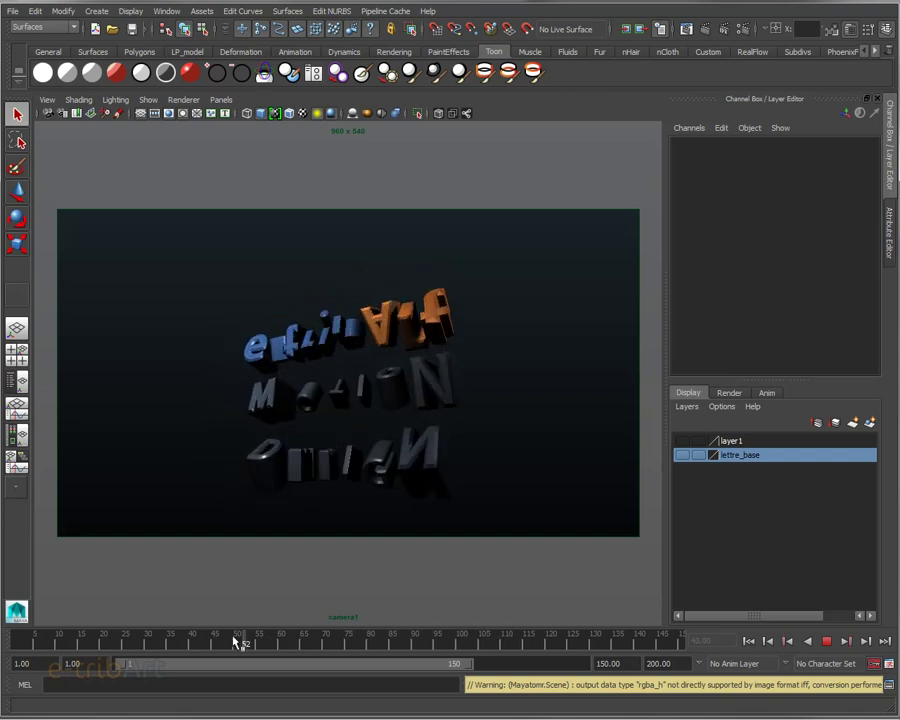
{"action": "left_click", "coordinate": [448, 640]}
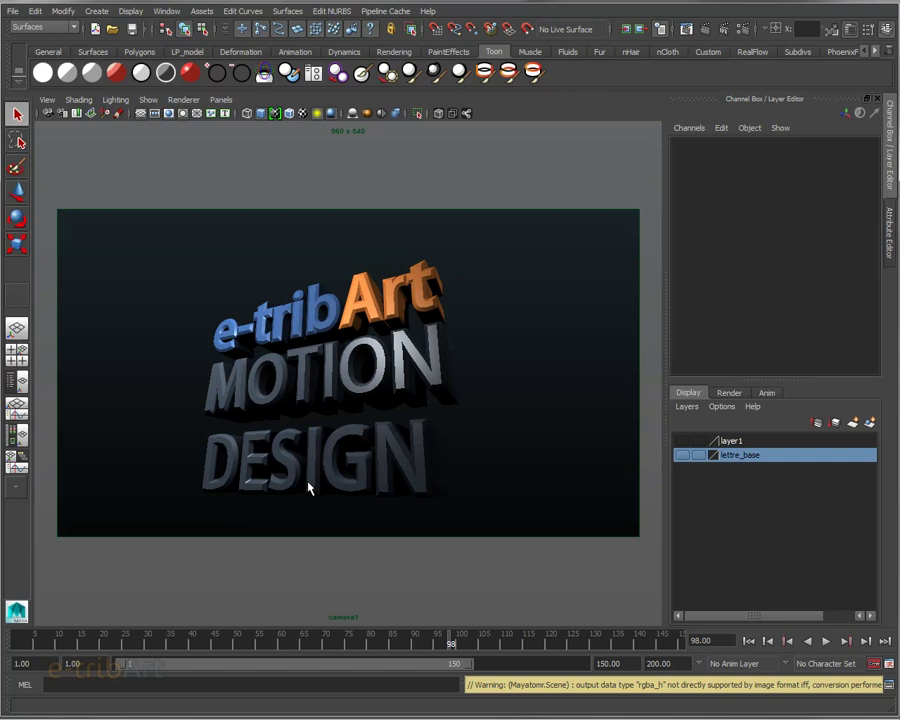
Step: Select instancer1 in the scene hierarchy list, then close the Outliner
{"action": "left_click_drag", "start_coordinate": [704, 116], "coordinate": [678, 80]}
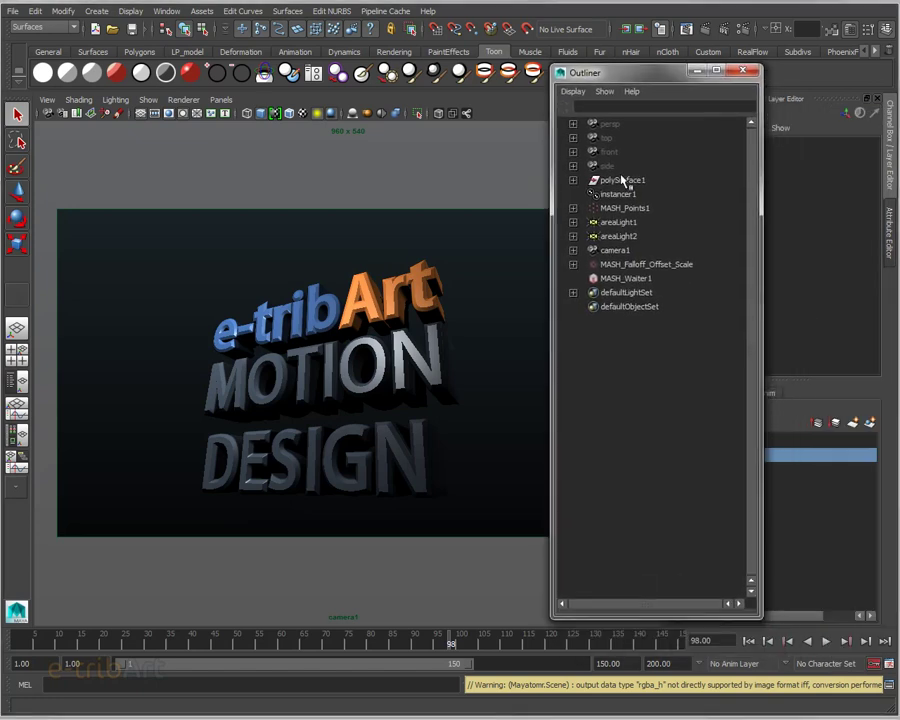
{"action": "left_click", "coordinate": [613, 208]}
{"action": "left_click", "coordinate": [612, 194]}
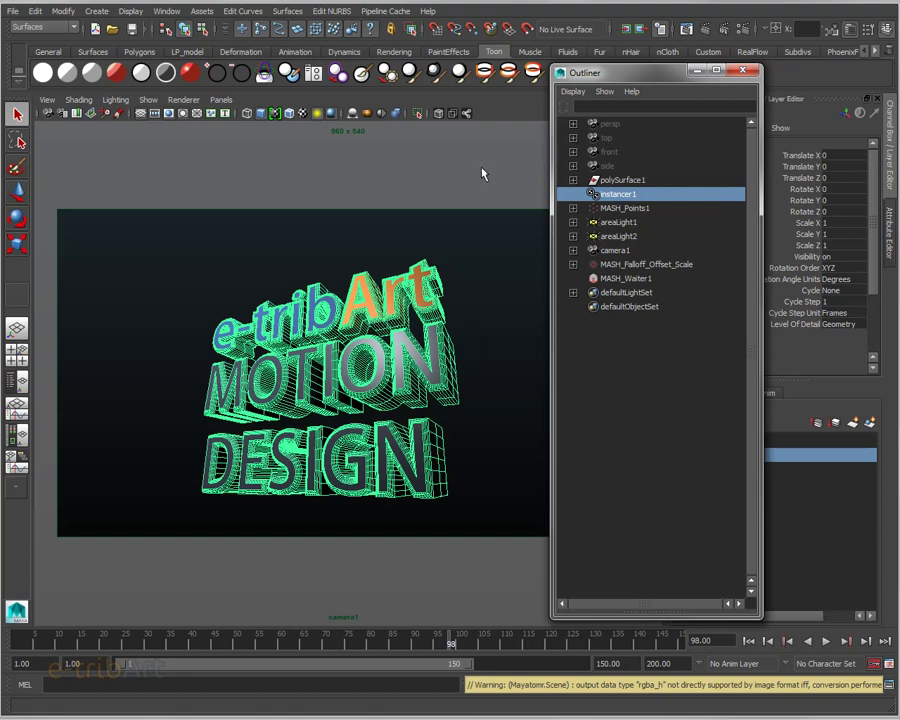
{"action": "left_click_drag", "start_coordinate": [600, 72], "coordinate": [680, 72]}
{"action": "left_click", "coordinate": [822, 70]}
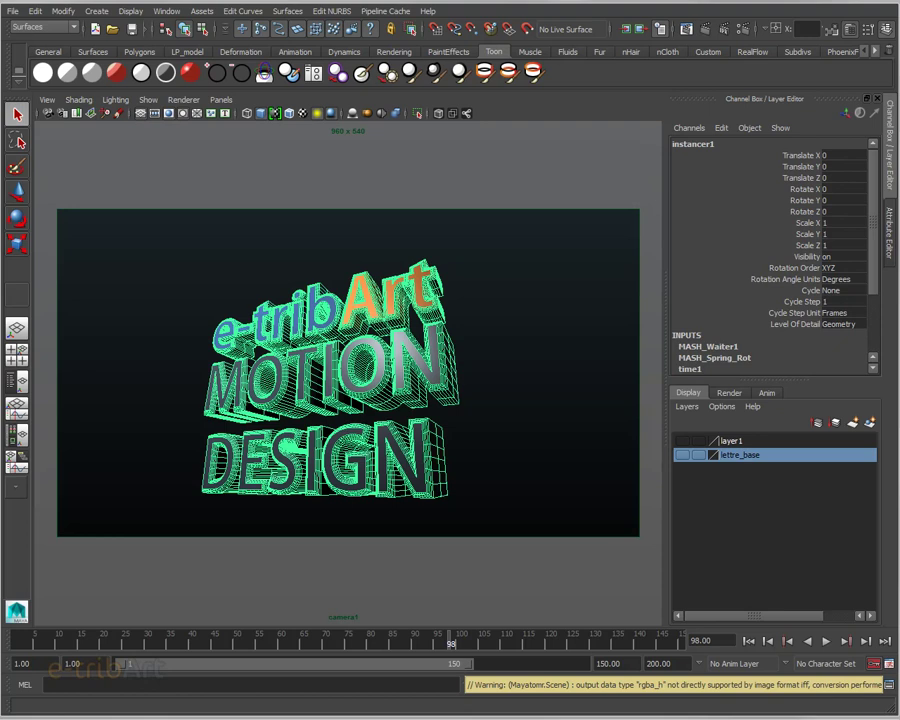
Step: Check the render's alpha channel in Render View, then return to the RGB view
{"action": "left_click_drag", "start_coordinate": [780, 148], "coordinate": [210, 92]}
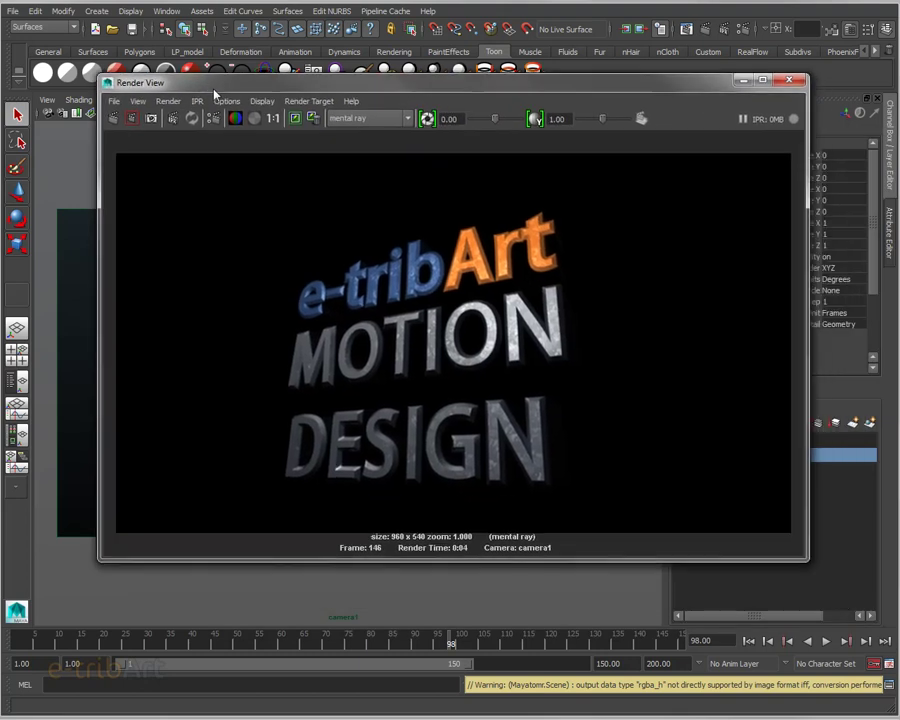
{"action": "left_click", "coordinate": [251, 117]}
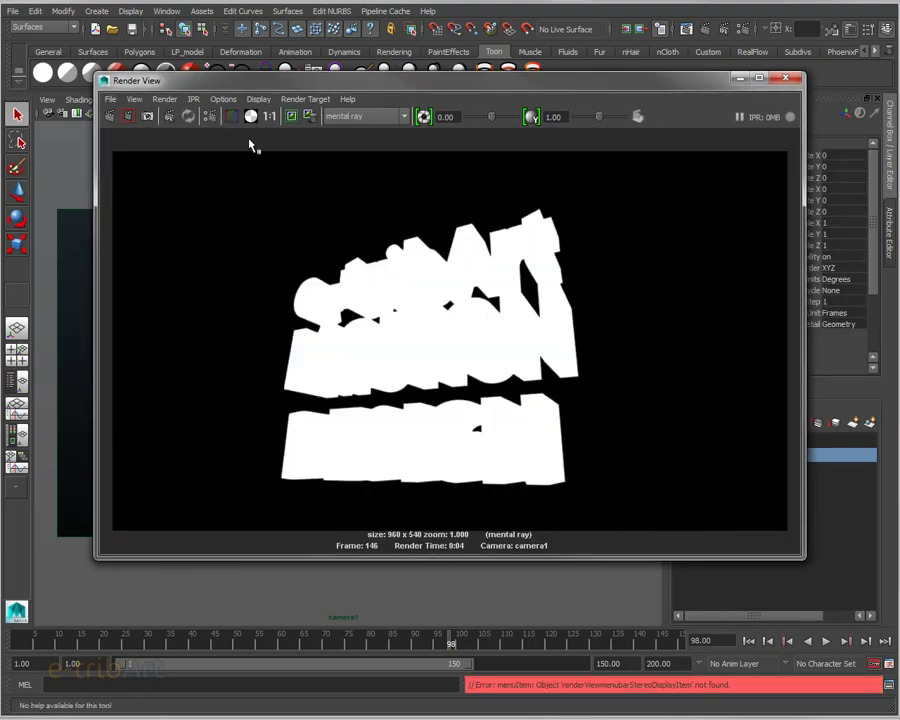
{"action": "left_click", "coordinate": [232, 117]}
Step: Move the render window aside, scrub the letter animation, and deselect to show shaded text
{"action": "mouse_move", "coordinate": [368, 88]}
{"action": "left_mouse_down"}
{"action": "mouse_move", "coordinate": [490, 108]}
{"action": "mouse_move", "coordinate": [899, 110]}
{"action": "left_mouse_up"}
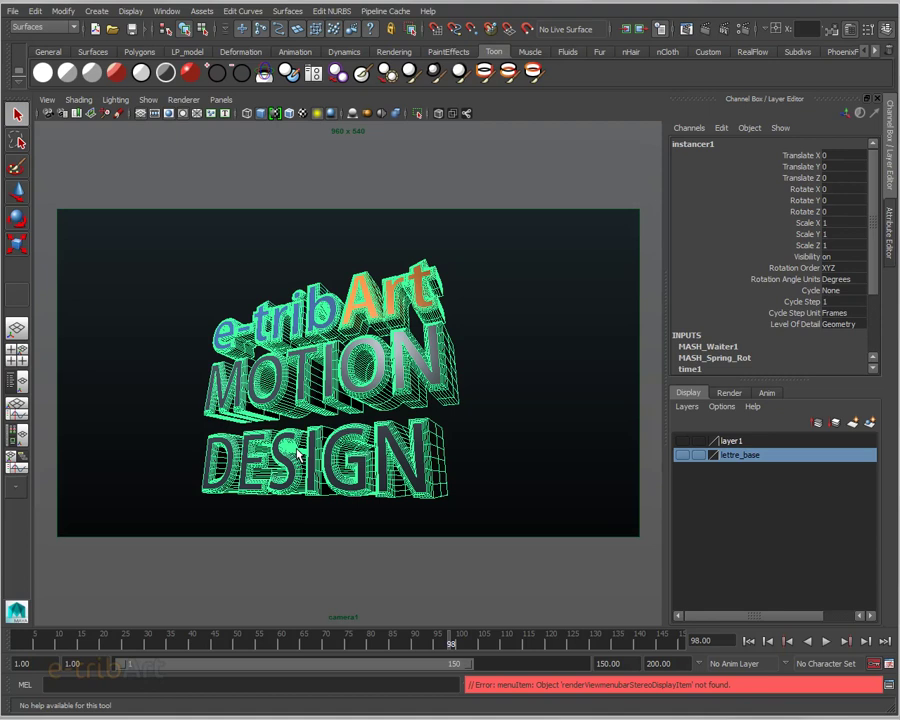
{"action": "left_click_drag", "start_coordinate": [28, 648], "coordinate": [502, 652]}
{"action": "left_click", "coordinate": [452, 580]}
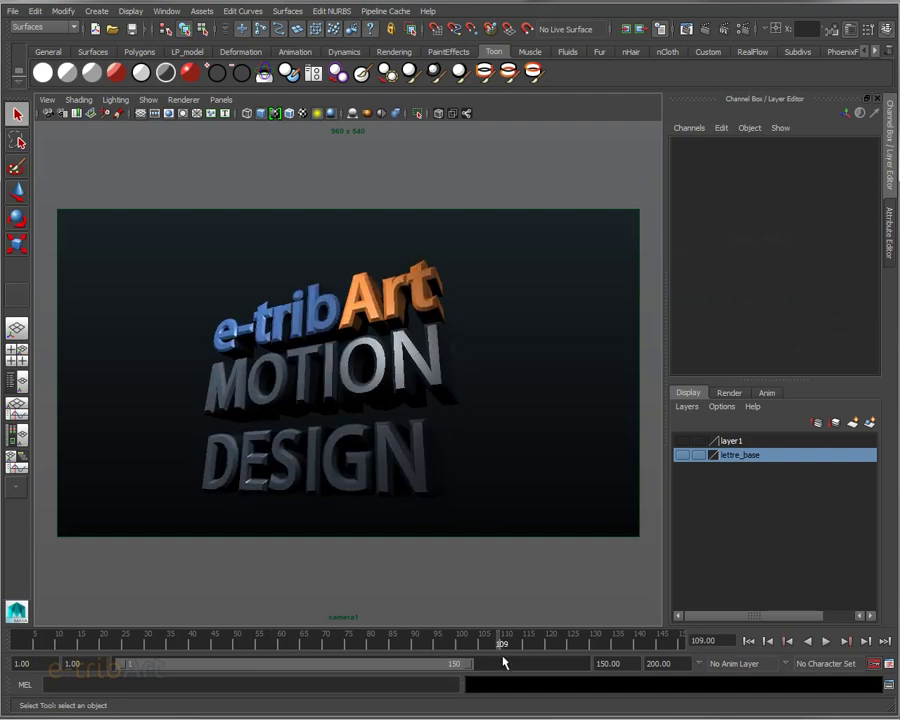